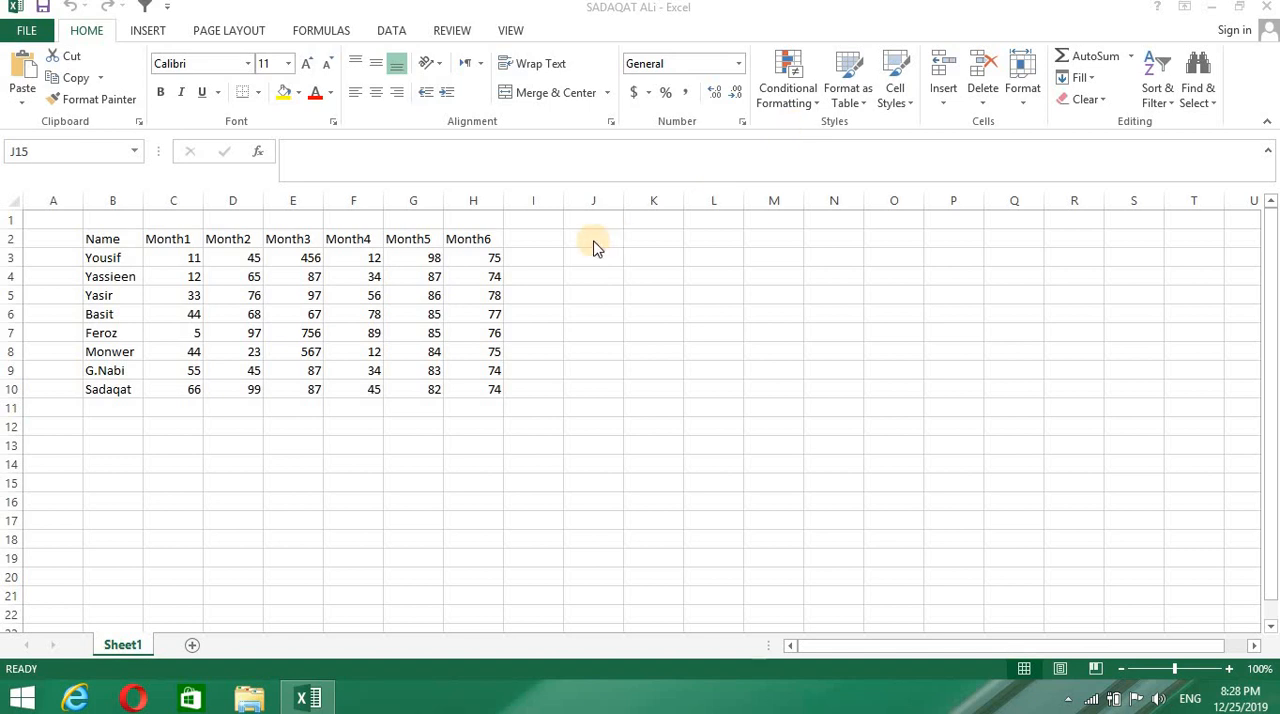
{"action": "left_click", "coordinate": [812, 106]}
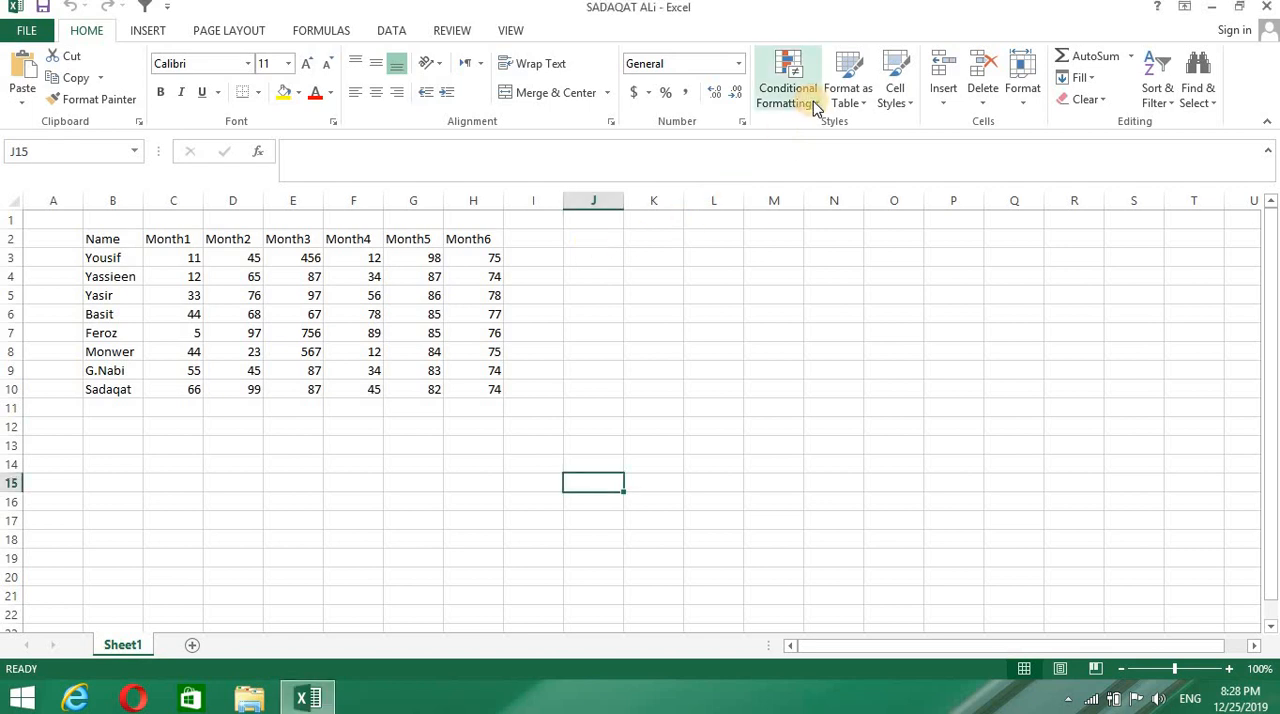
{"action": "left_click", "coordinate": [814, 107]}
{"action": "mouse_move", "coordinate": [824, 131]}
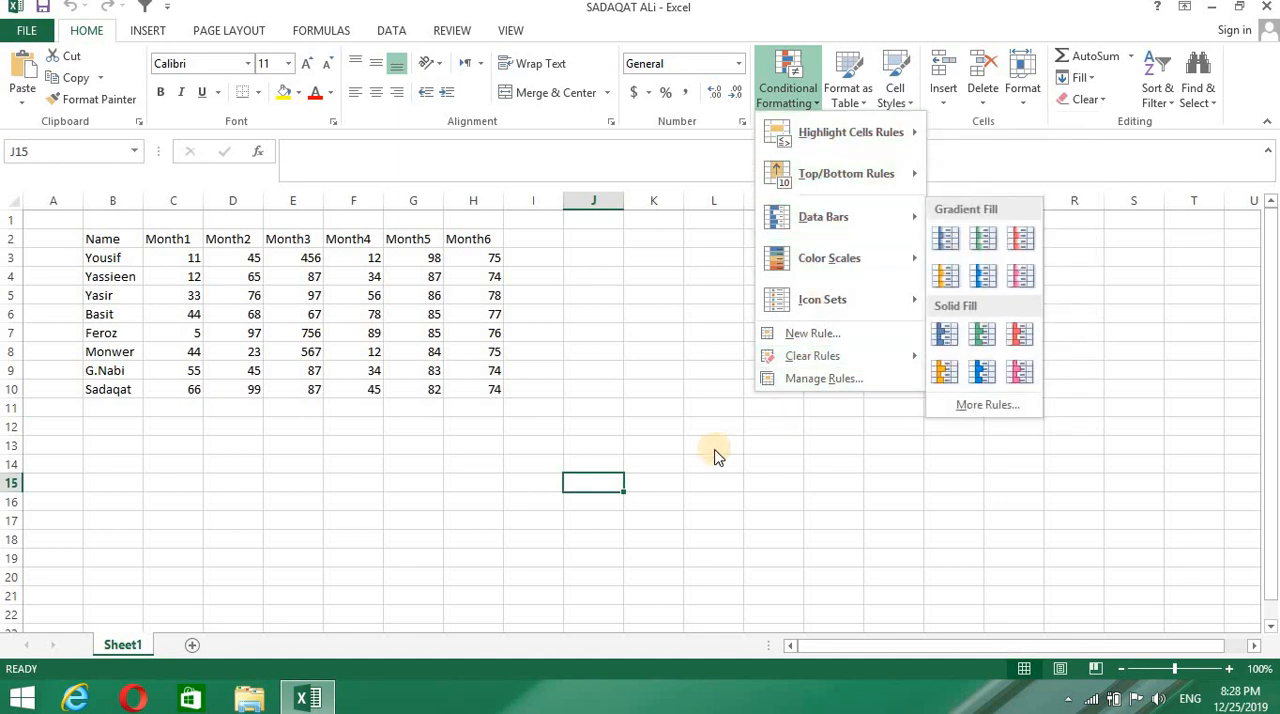
{"action": "left_click", "coordinate": [694, 405]}
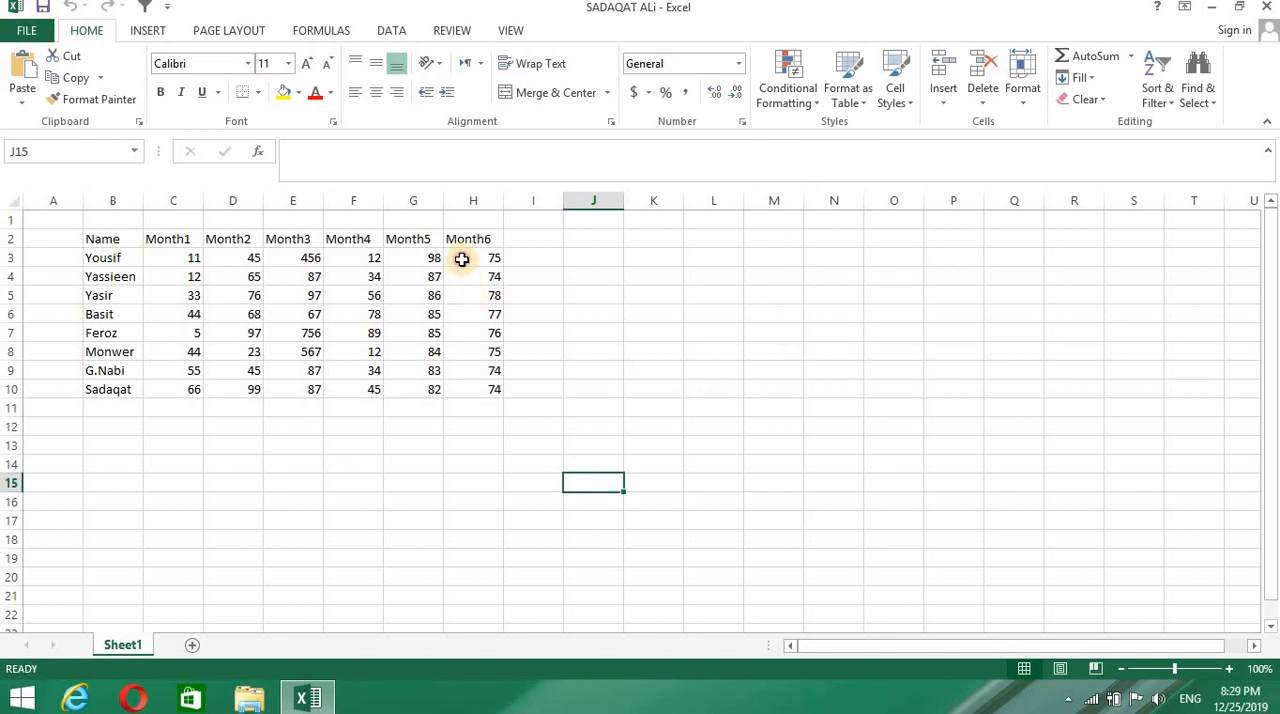
- Start a Greater Than highlight rule on the Month6 values in H3:H10 with a threshold of 70
{"action": "left_click_drag", "start_coordinate": [463, 260], "coordinate": [471, 383]}
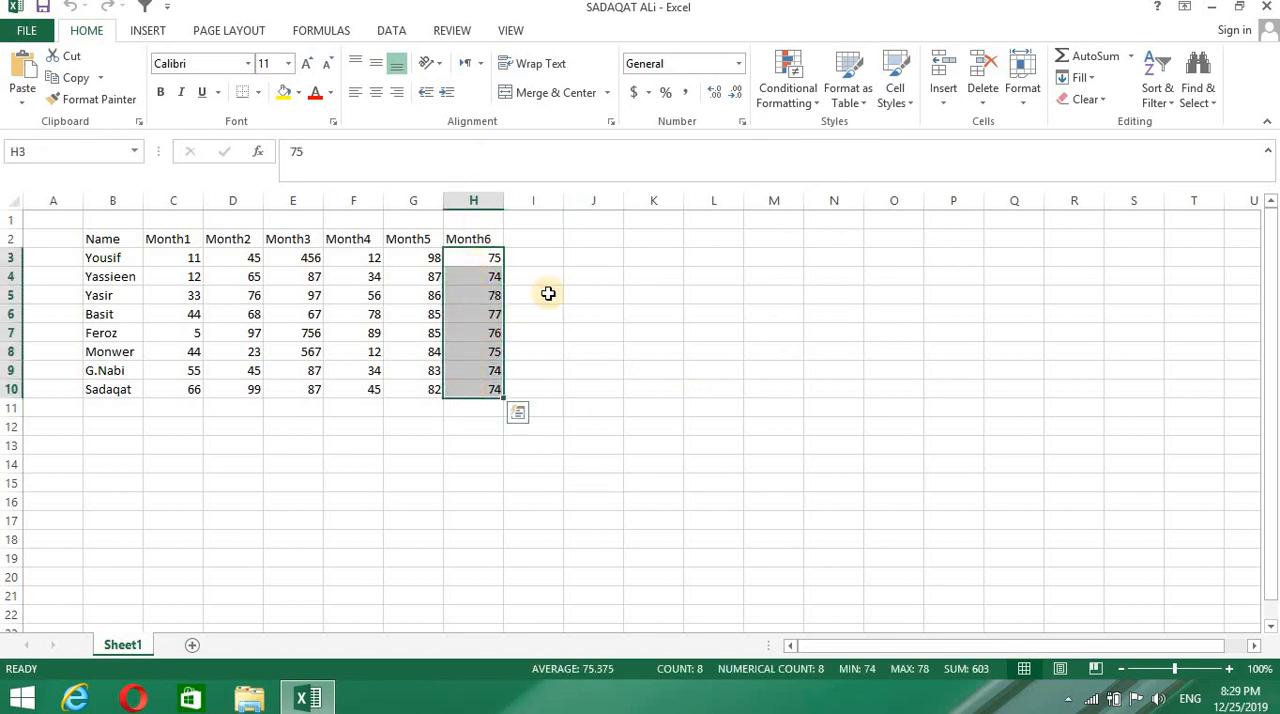
{"action": "left_click", "coordinate": [819, 104]}
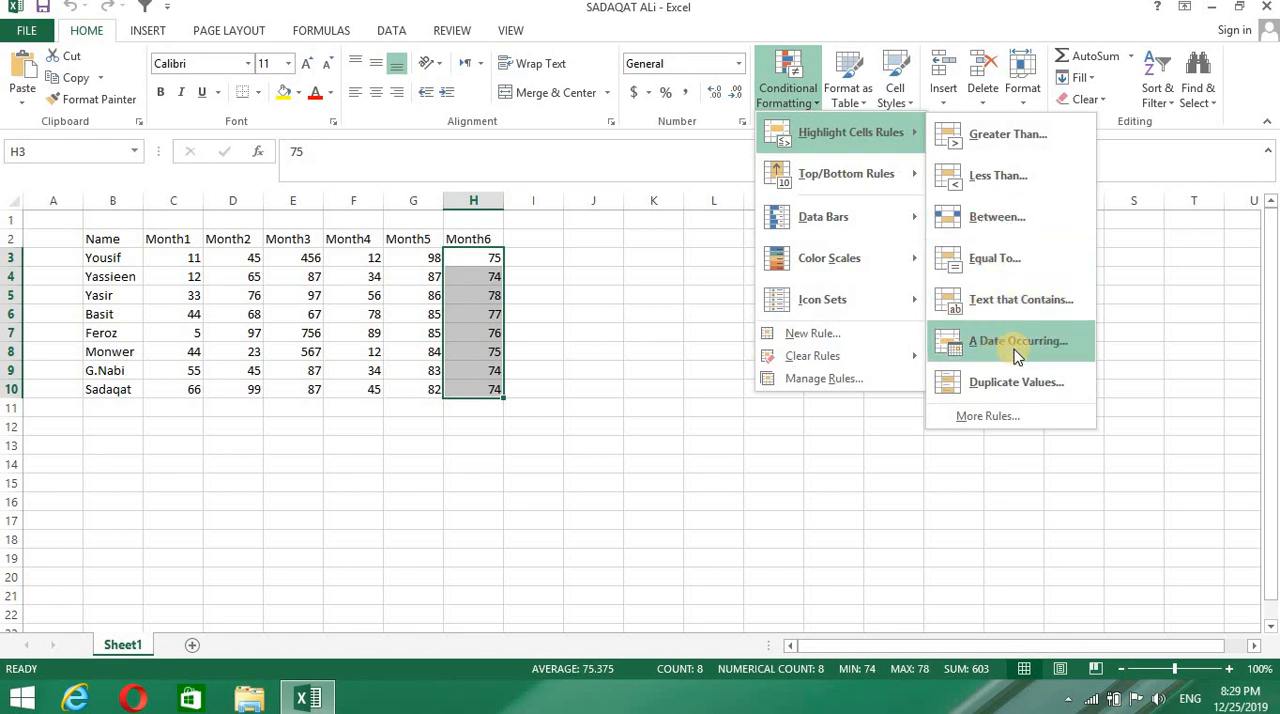
{"action": "left_click", "coordinate": [987, 156]}
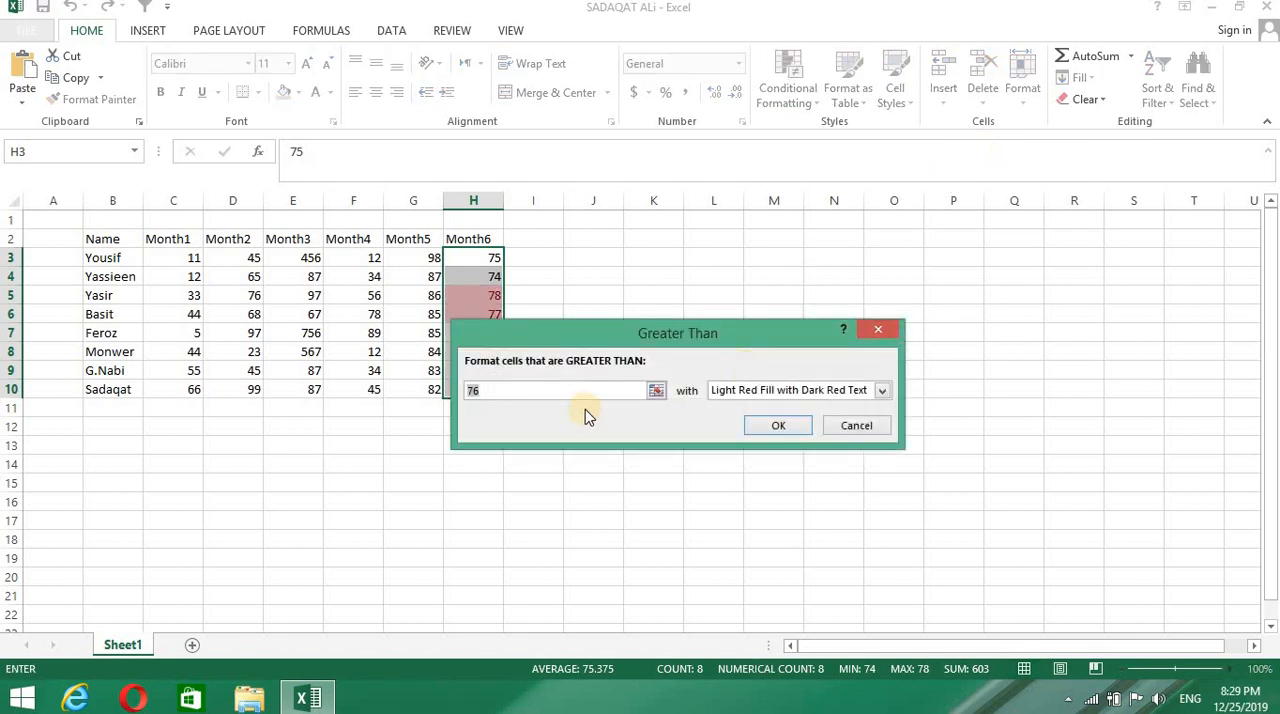
{"action": "left_click_drag", "start_coordinate": [609, 340], "coordinate": [702, 388]}
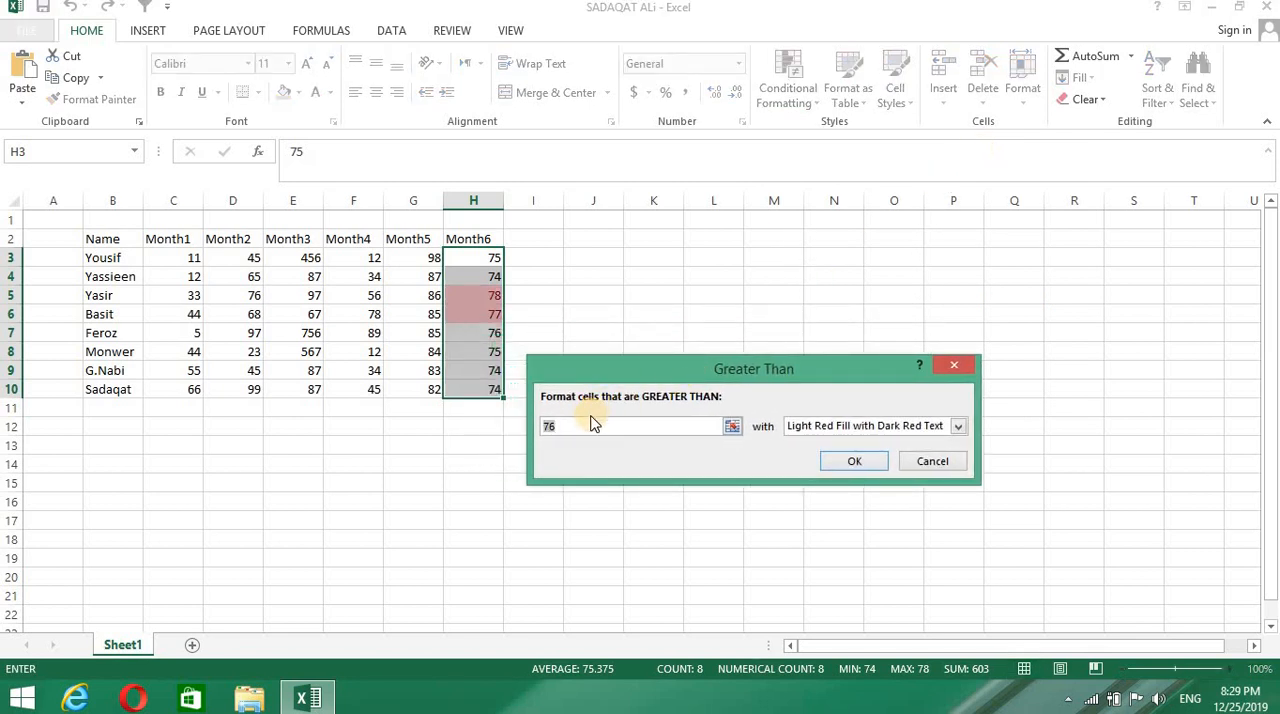
{"action": "key", "text": "BackSpace"}
{"action": "type", "text": "0"}
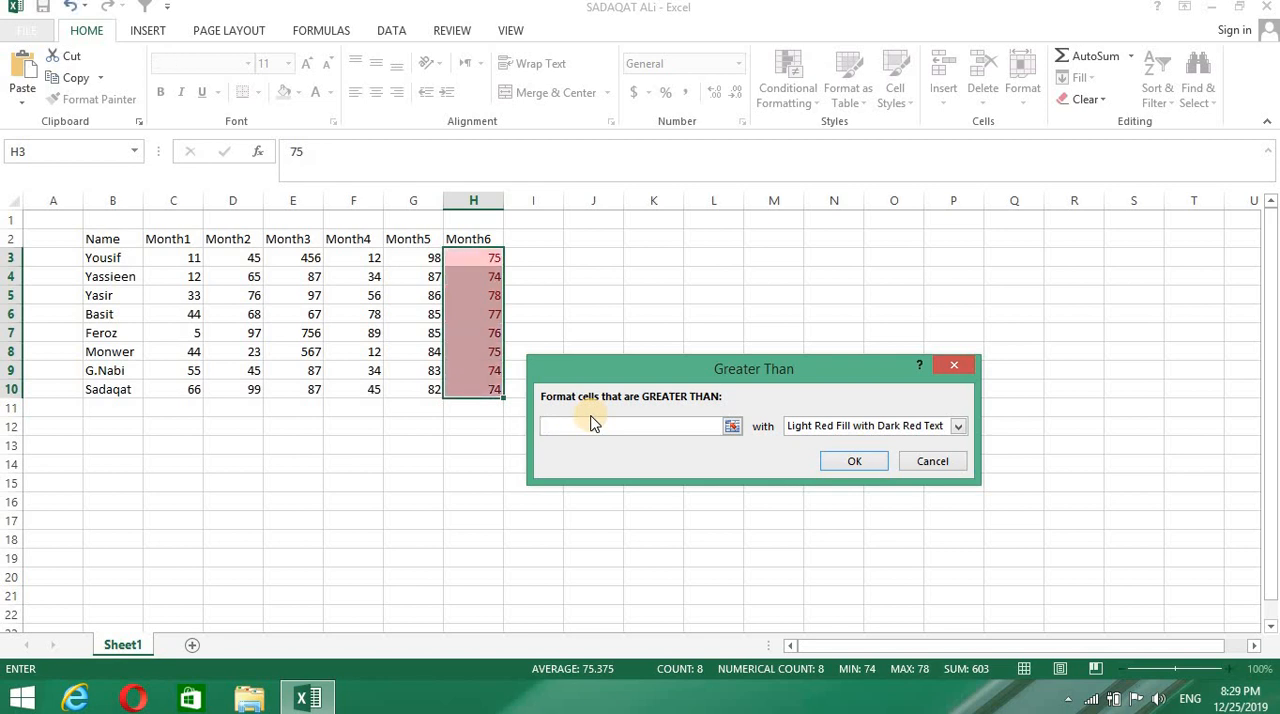
- Give the Greater Than rule a custom format with a solid green fill and apply it to the Month6 values
{"action": "left_click", "coordinate": [958, 428]}
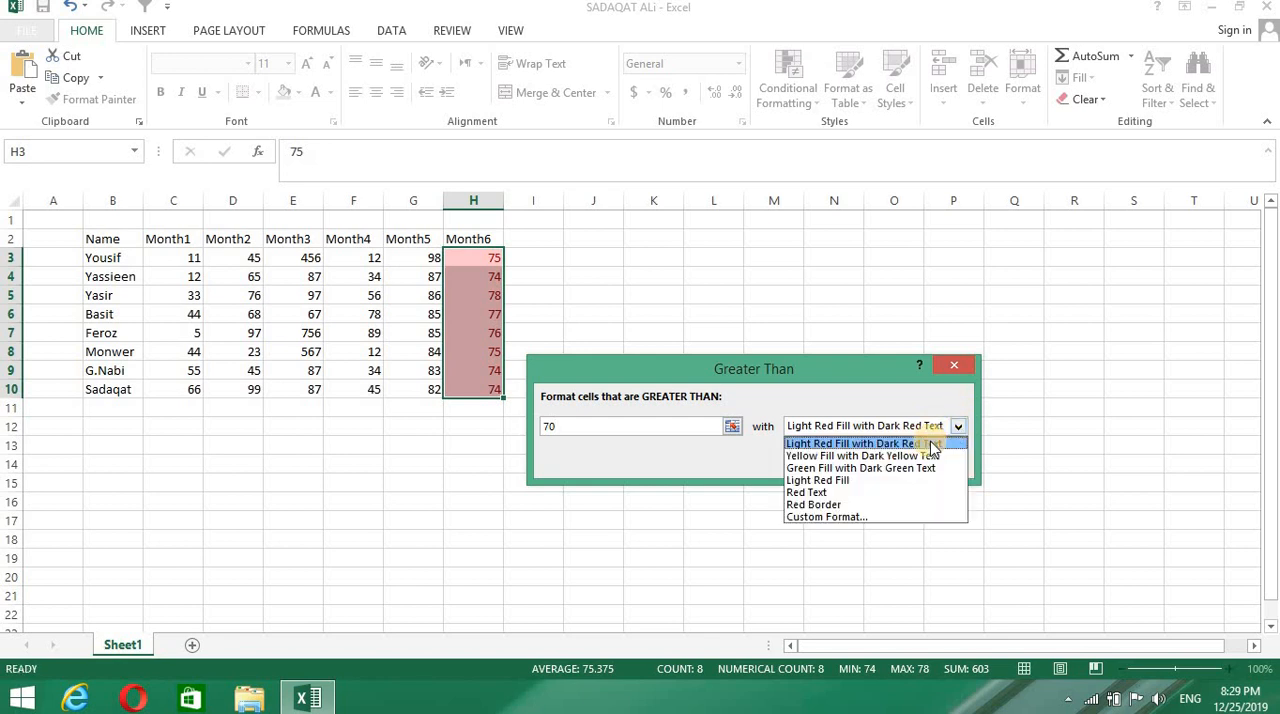
{"action": "left_click", "coordinate": [830, 517]}
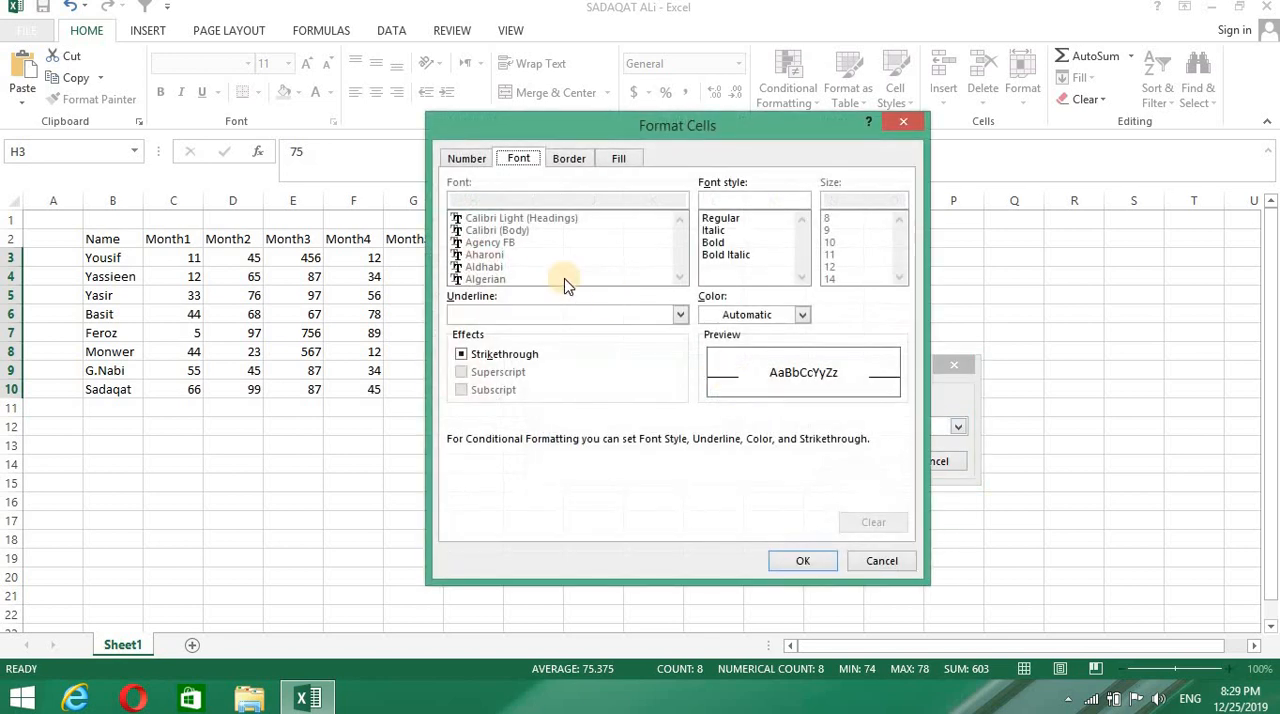
{"action": "left_click", "coordinate": [618, 158]}
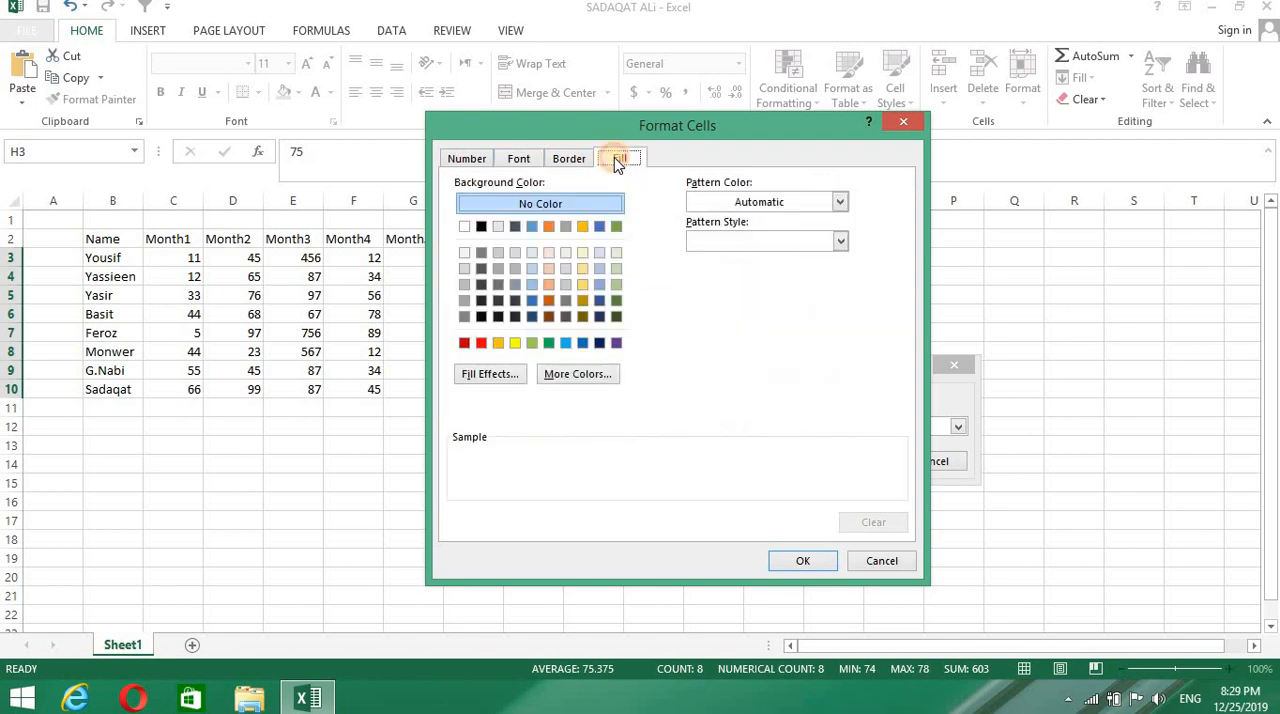
{"action": "left_click", "coordinate": [548, 344]}
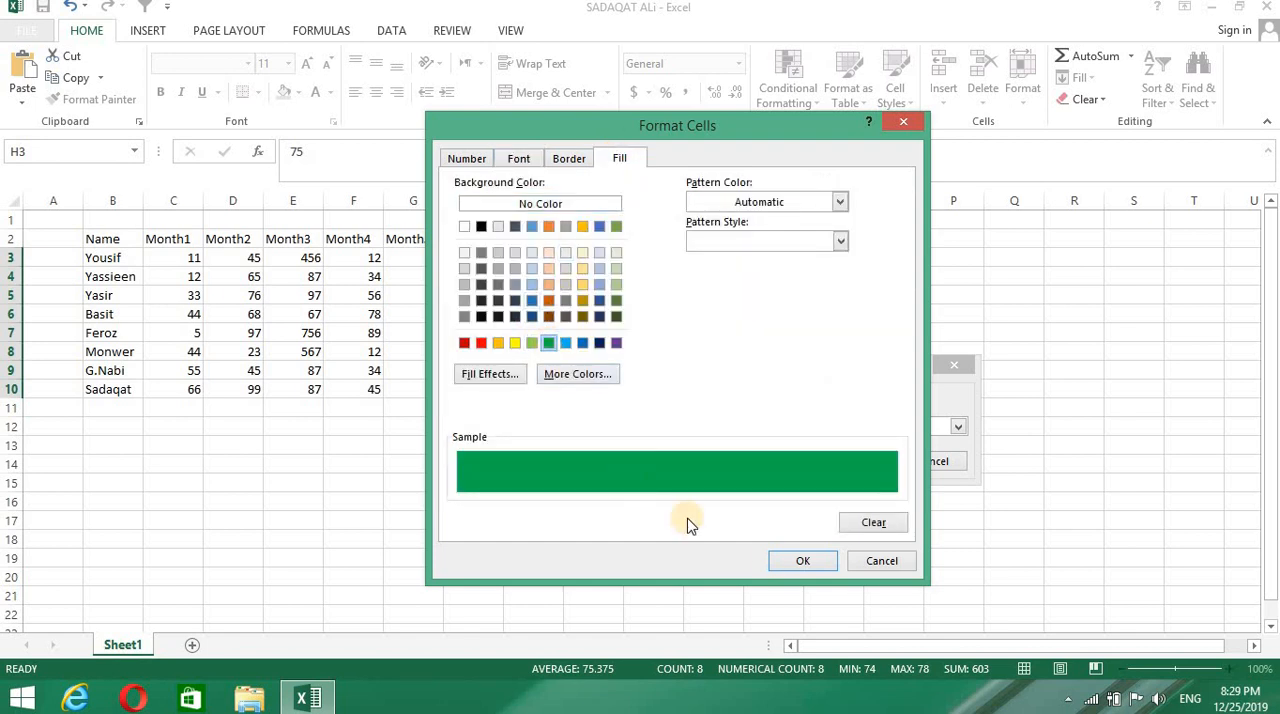
{"action": "left_click", "coordinate": [802, 561]}
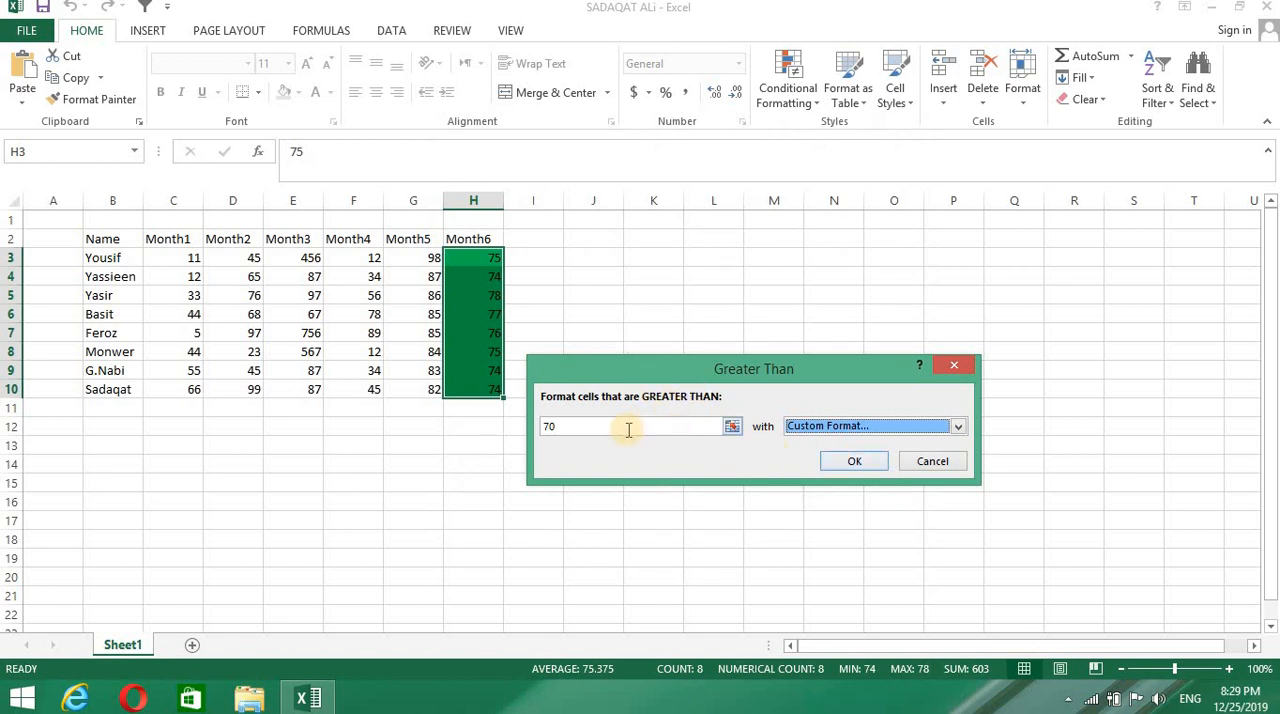
{"action": "left_click_drag", "start_coordinate": [686, 366], "coordinate": [714, 365]}
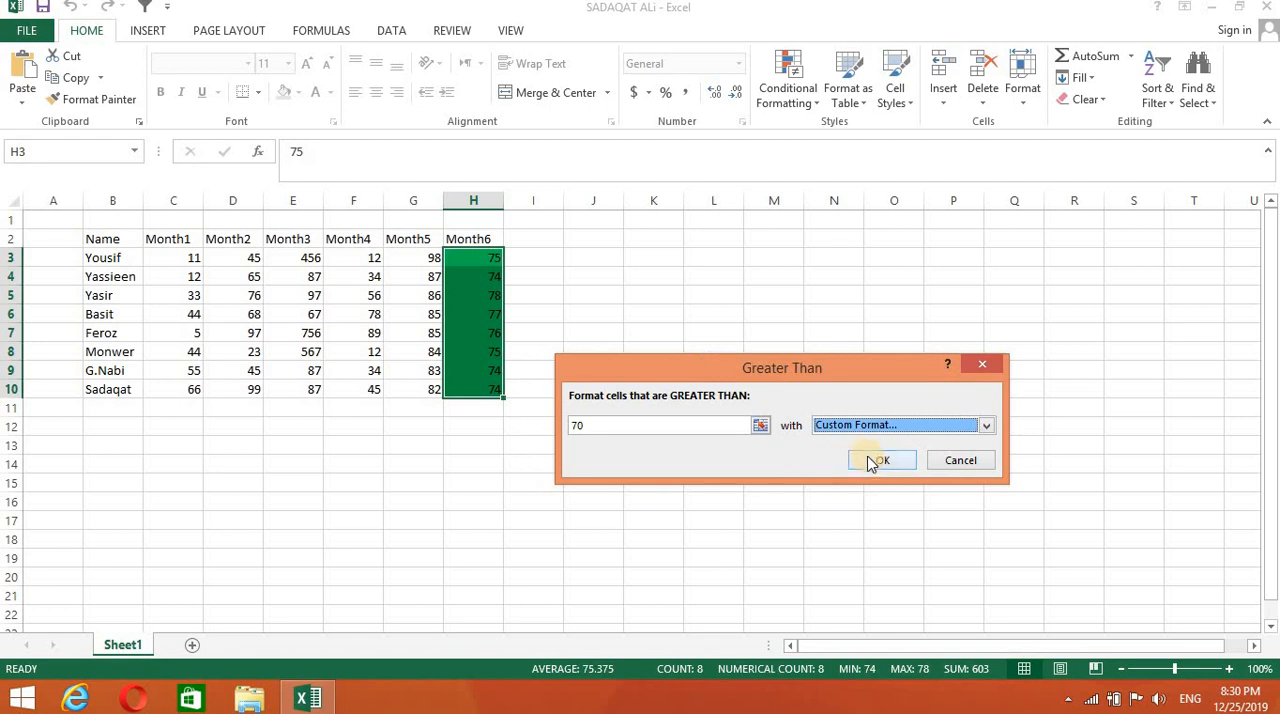
{"action": "left_click", "coordinate": [872, 462]}
{"action": "left_click", "coordinate": [780, 405]}
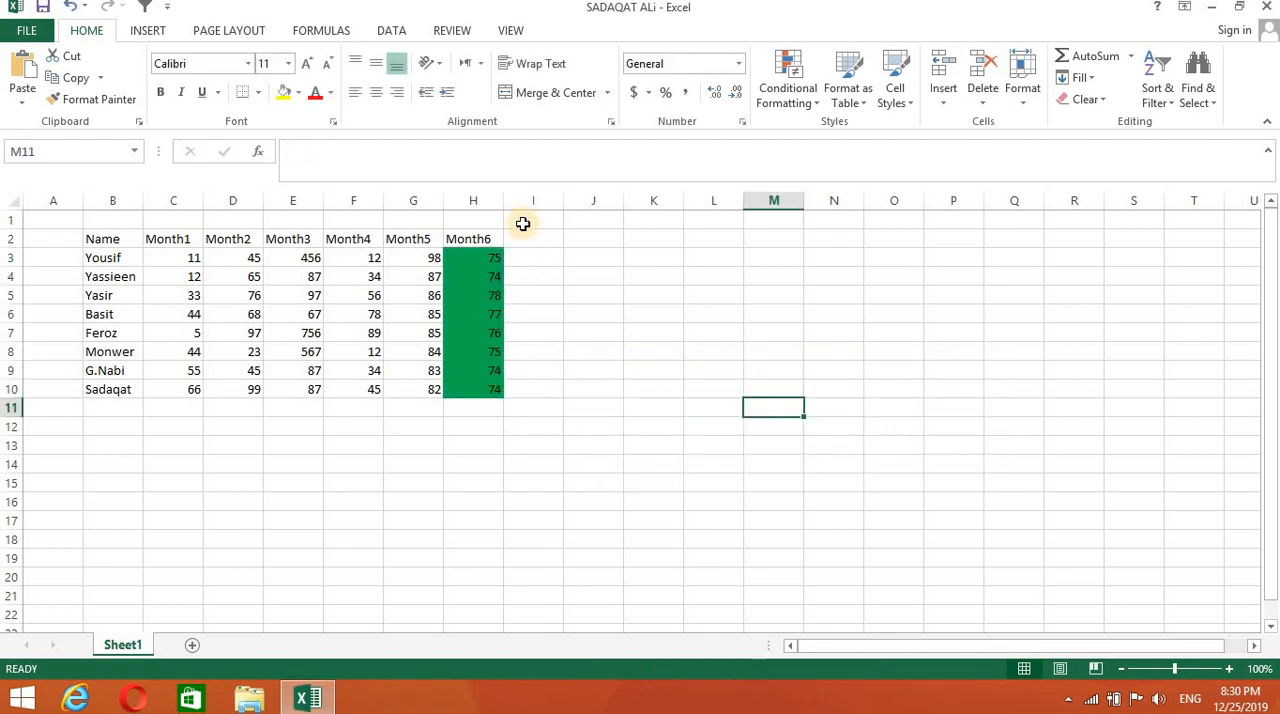
- Change the Month6 values in cells H10 and H6 to 7 to test the rule
{"action": "double_click", "coordinate": [491, 388]}
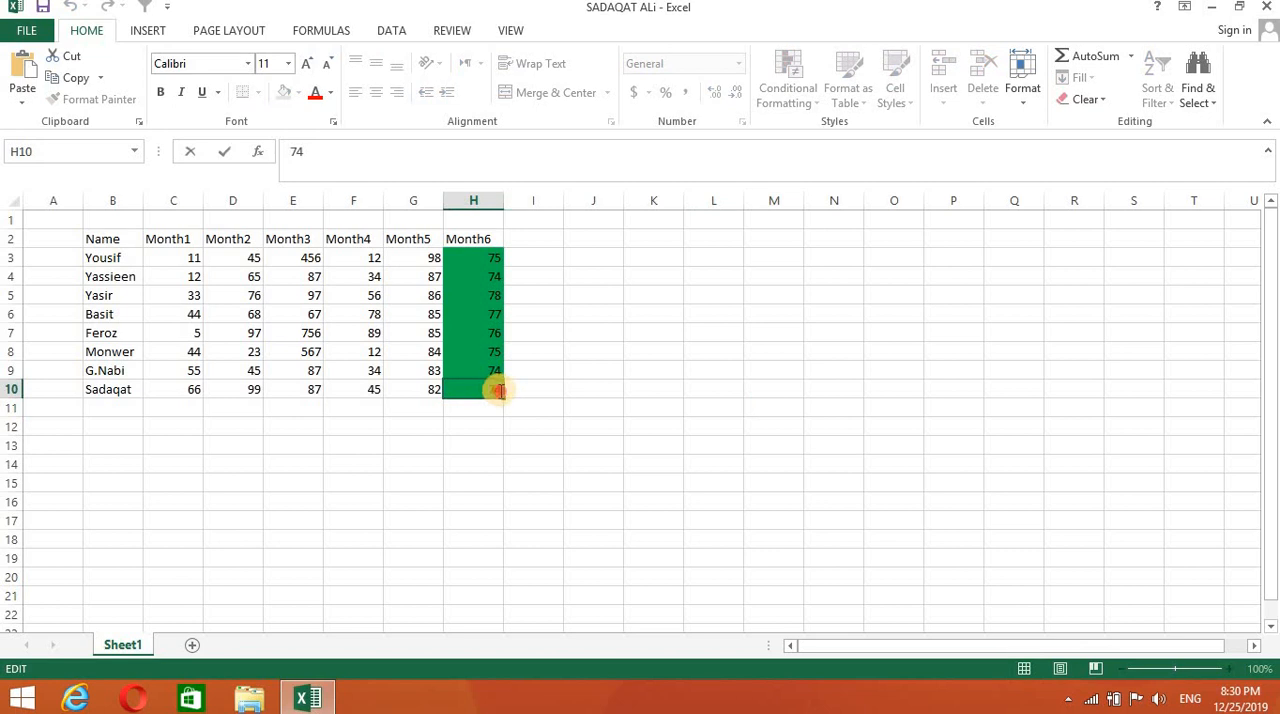
{"action": "left_click", "coordinate": [586, 448]}
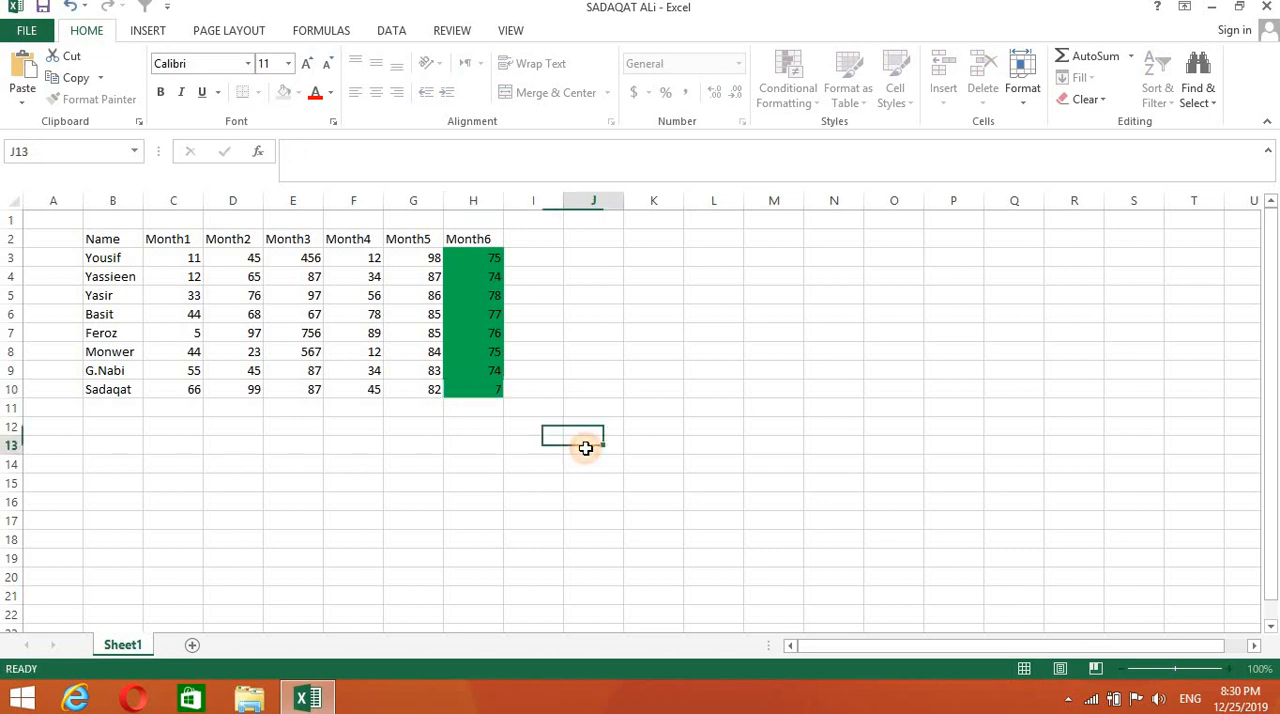
{"action": "double_click", "coordinate": [494, 314]}
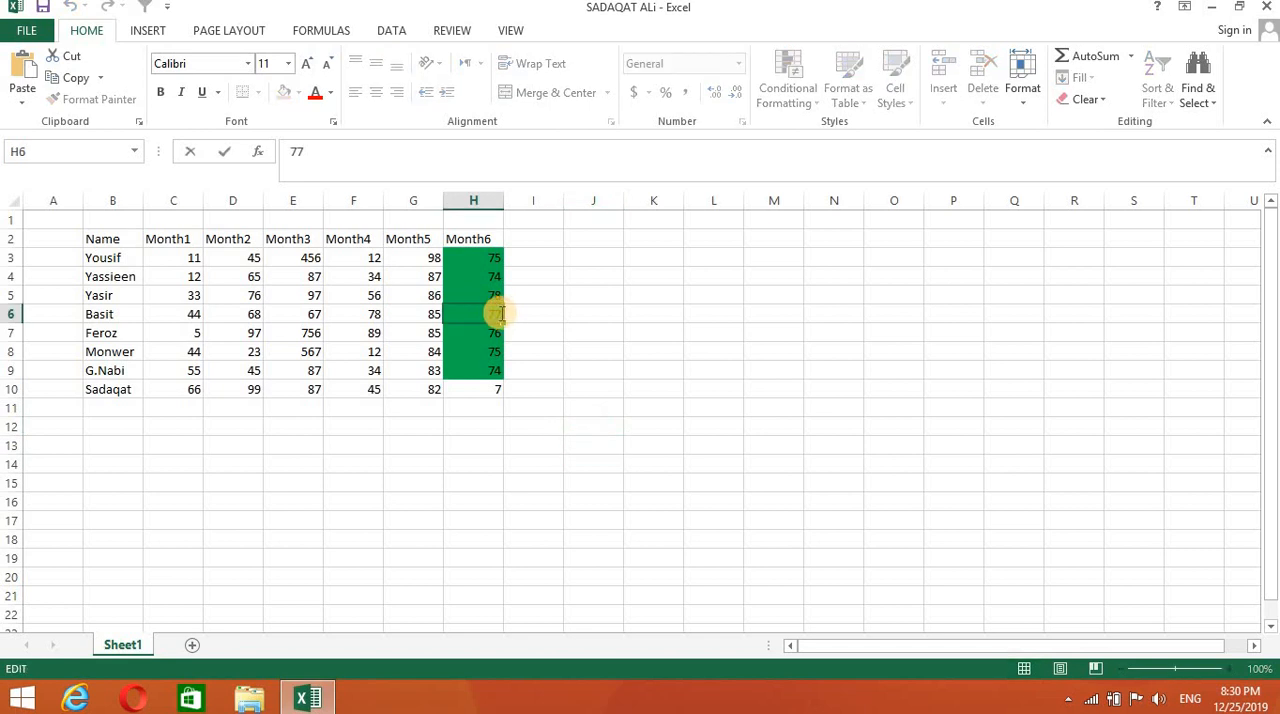
{"action": "left_click", "coordinate": [598, 372]}
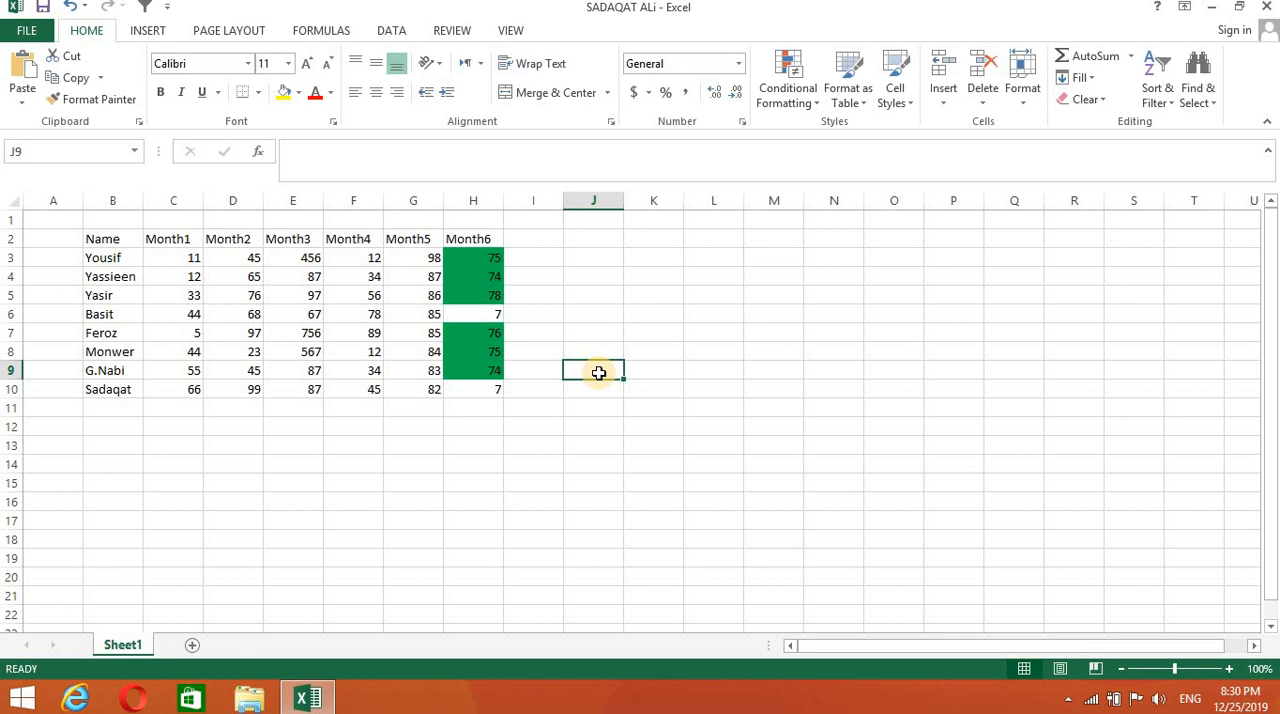
- Start a Less Than highlight rule on the empty range J2:L16 with a threshold of 50
{"action": "mouse_move", "coordinate": [572, 245]}
{"action": "left_mouse_down"}
{"action": "mouse_move", "coordinate": [620, 517]}
{"action": "mouse_move", "coordinate": [751, 494]}
{"action": "mouse_move", "coordinate": [720, 503]}
{"action": "left_mouse_up"}
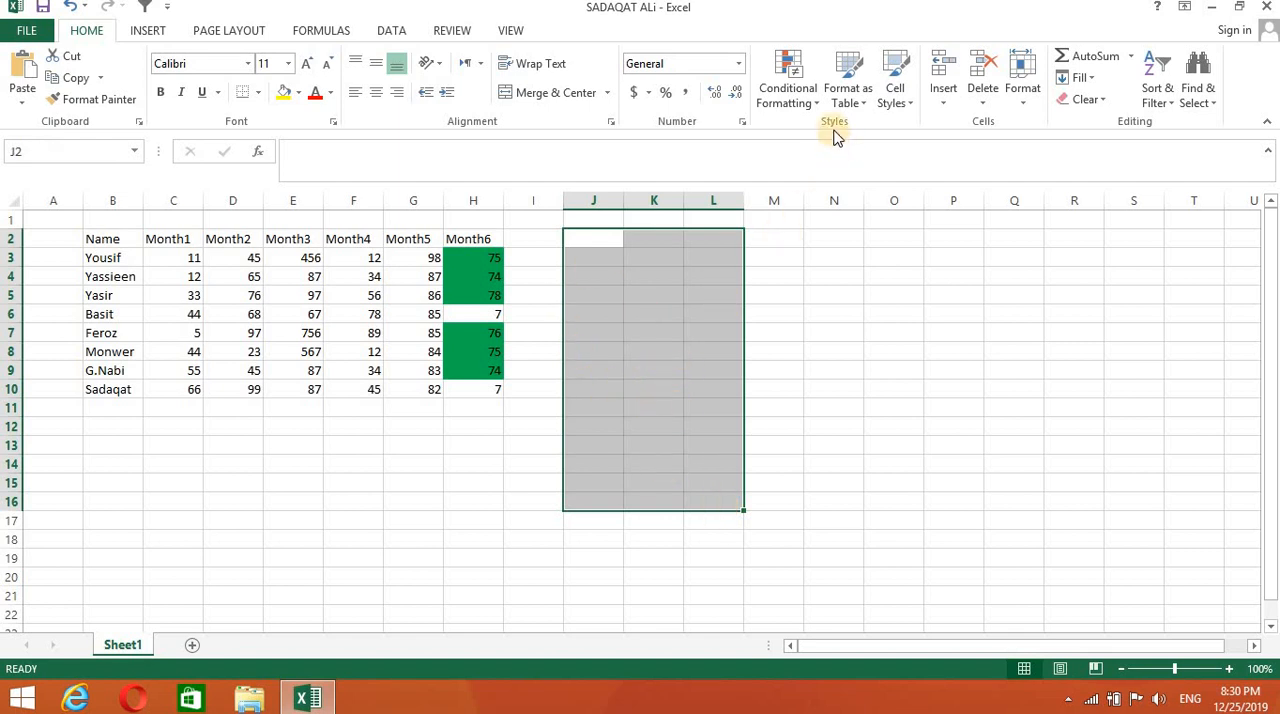
{"action": "left_click", "coordinate": [812, 95]}
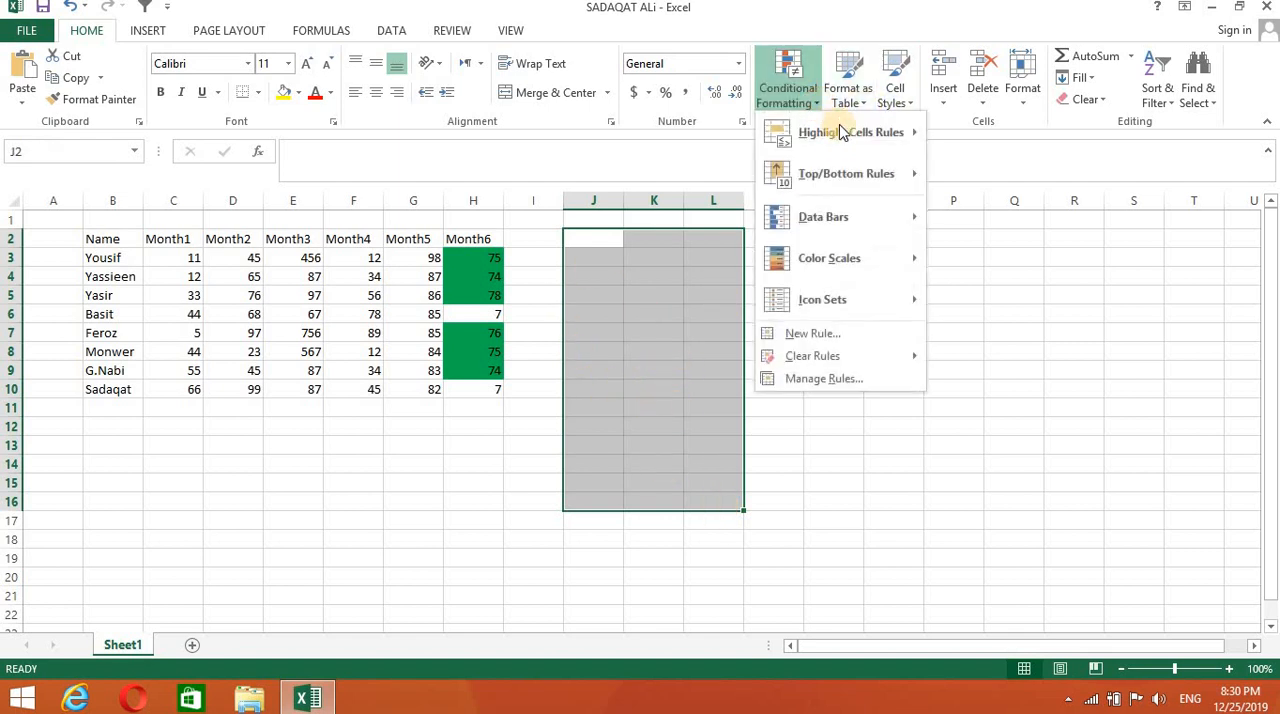
{"action": "mouse_move", "coordinate": [900, 140]}
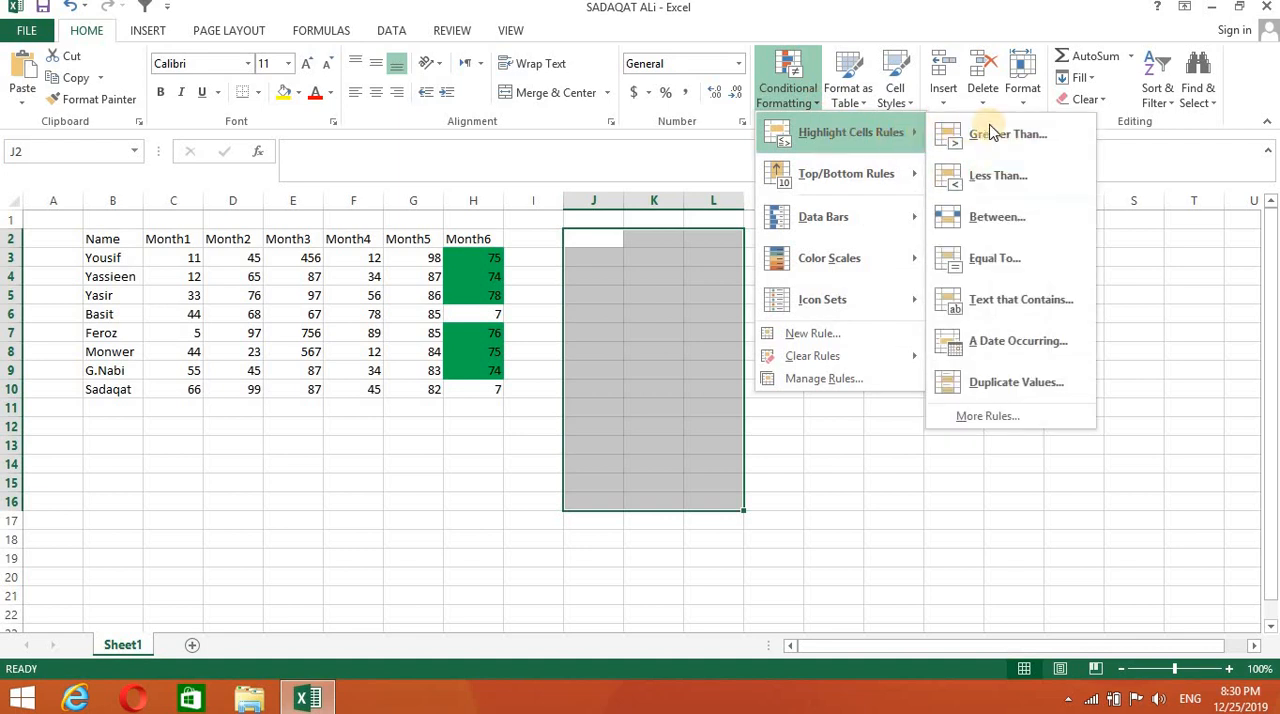
{"action": "left_click", "coordinate": [983, 178]}
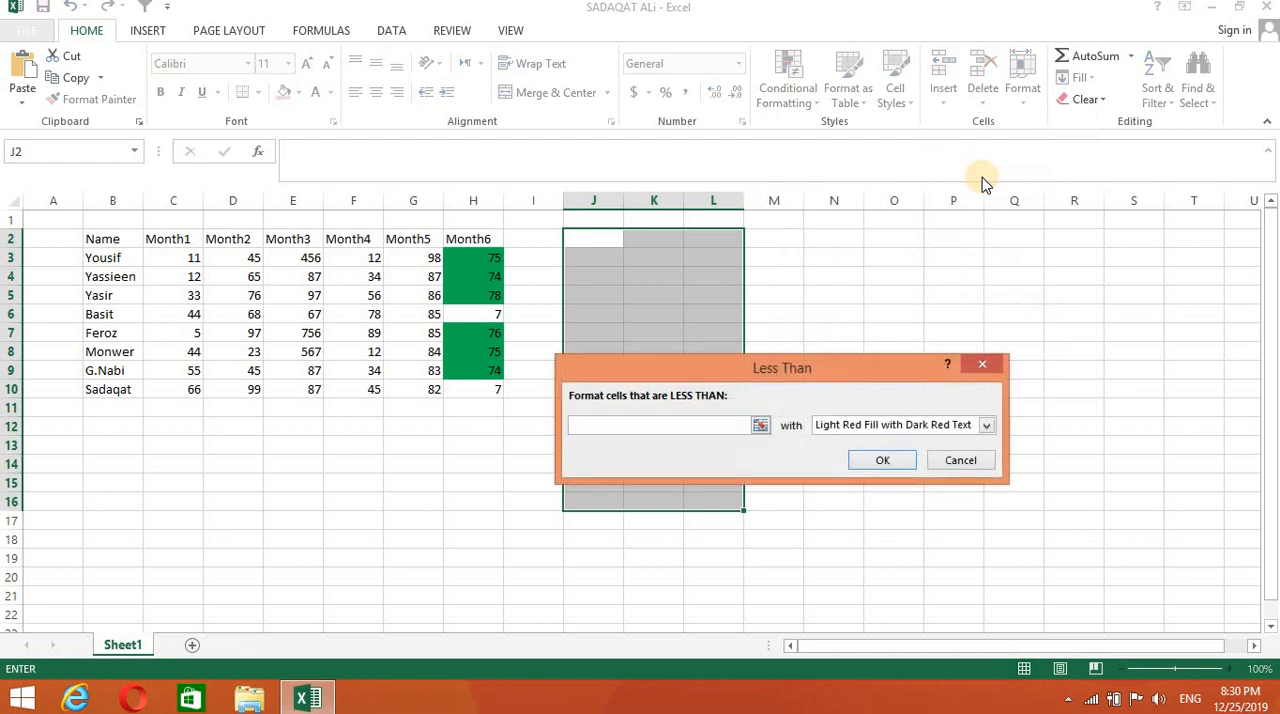
{"action": "type", "text": "5"}
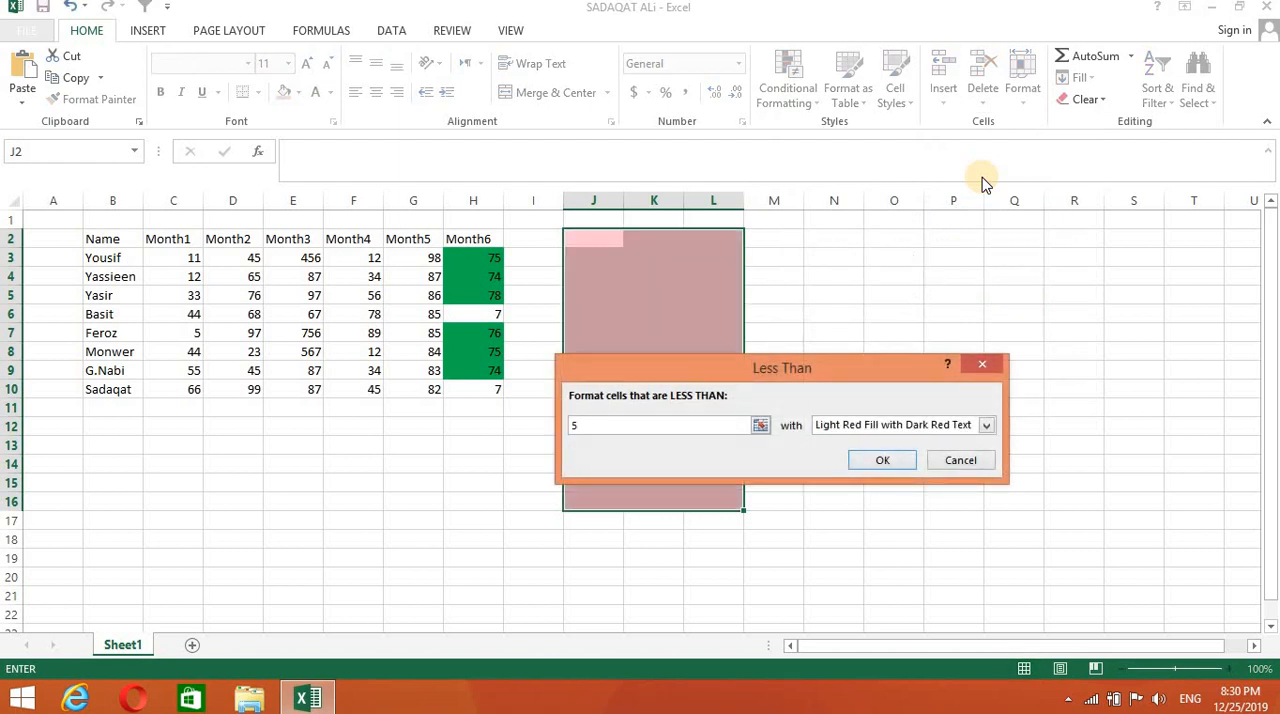
{"action": "type", "text": "0"}
- Give the Less Than rule a custom format with a bright red fill and apply it to J2:L16
{"action": "left_click", "coordinate": [987, 427]}
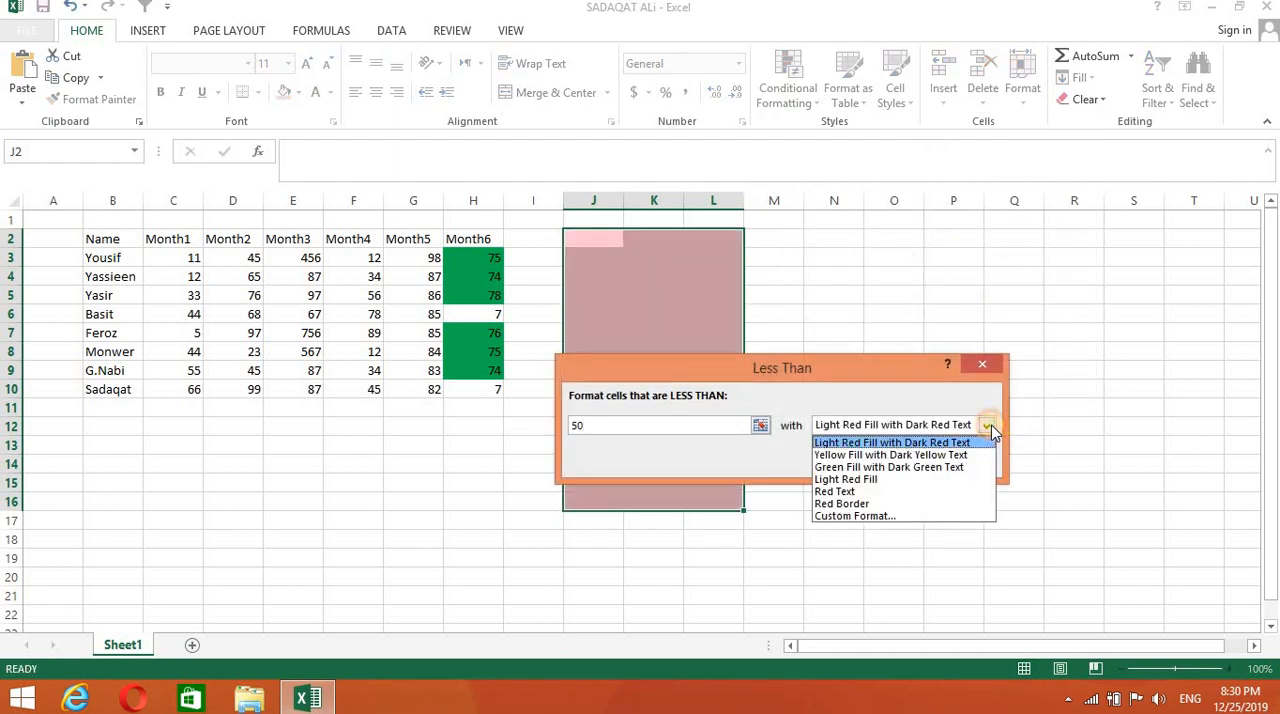
{"action": "left_click", "coordinate": [853, 516]}
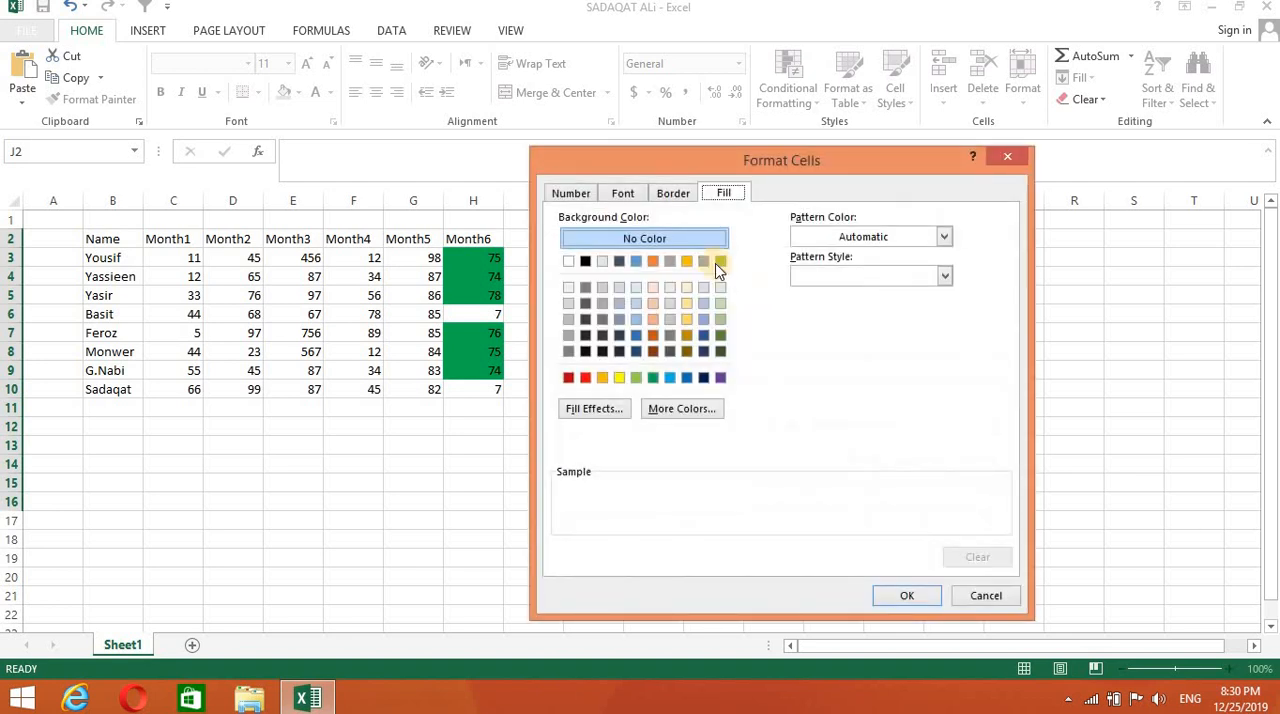
{"action": "left_click", "coordinate": [585, 377]}
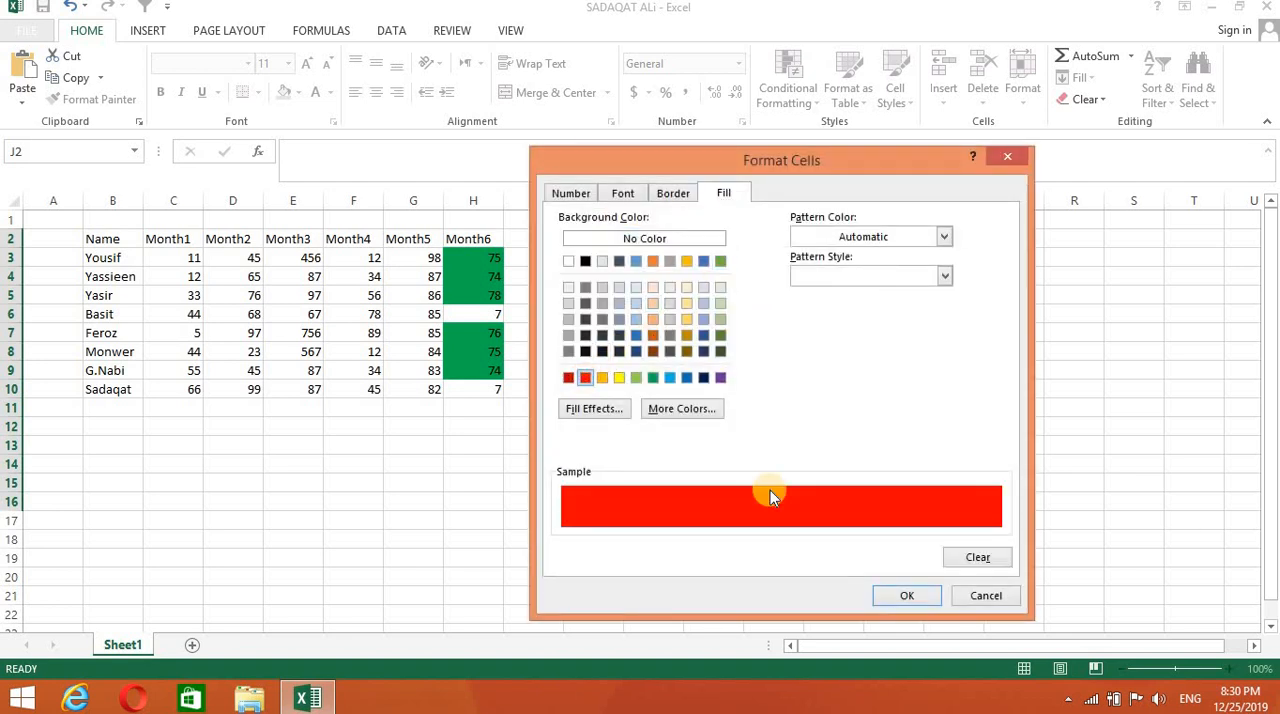
{"action": "left_click", "coordinate": [903, 596]}
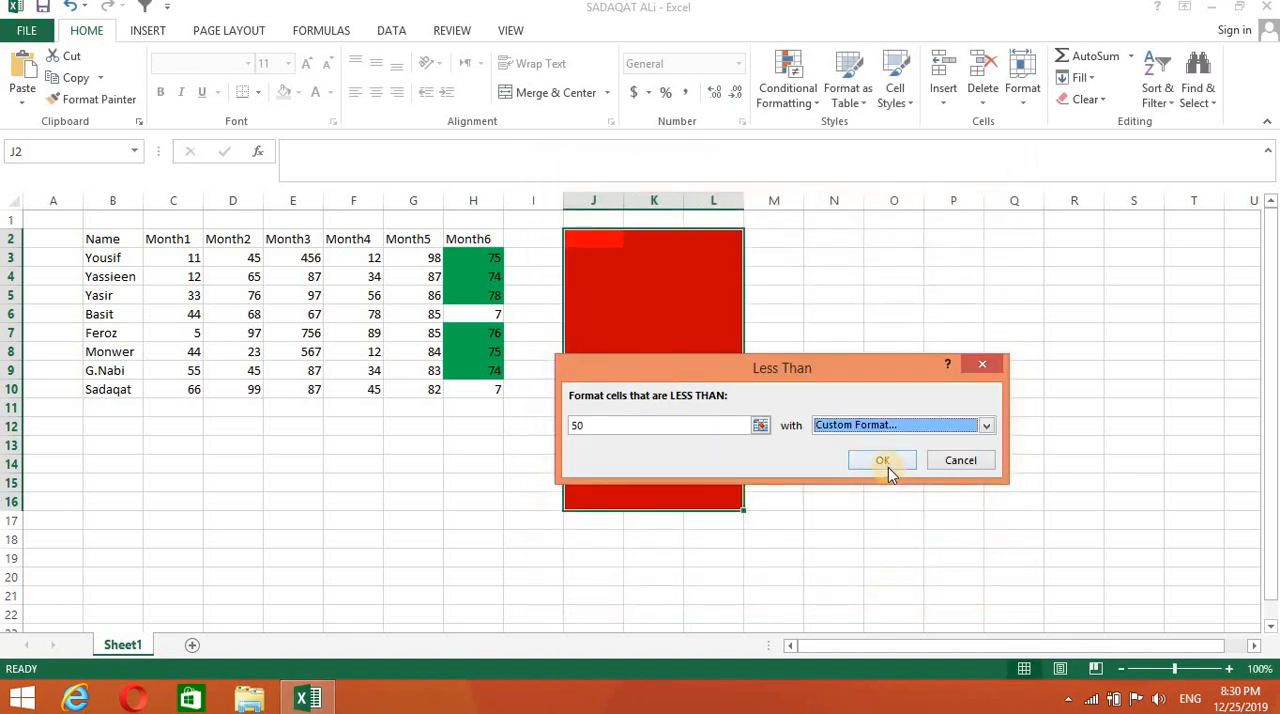
{"action": "left_click", "coordinate": [889, 464]}
{"action": "left_click", "coordinate": [891, 444]}
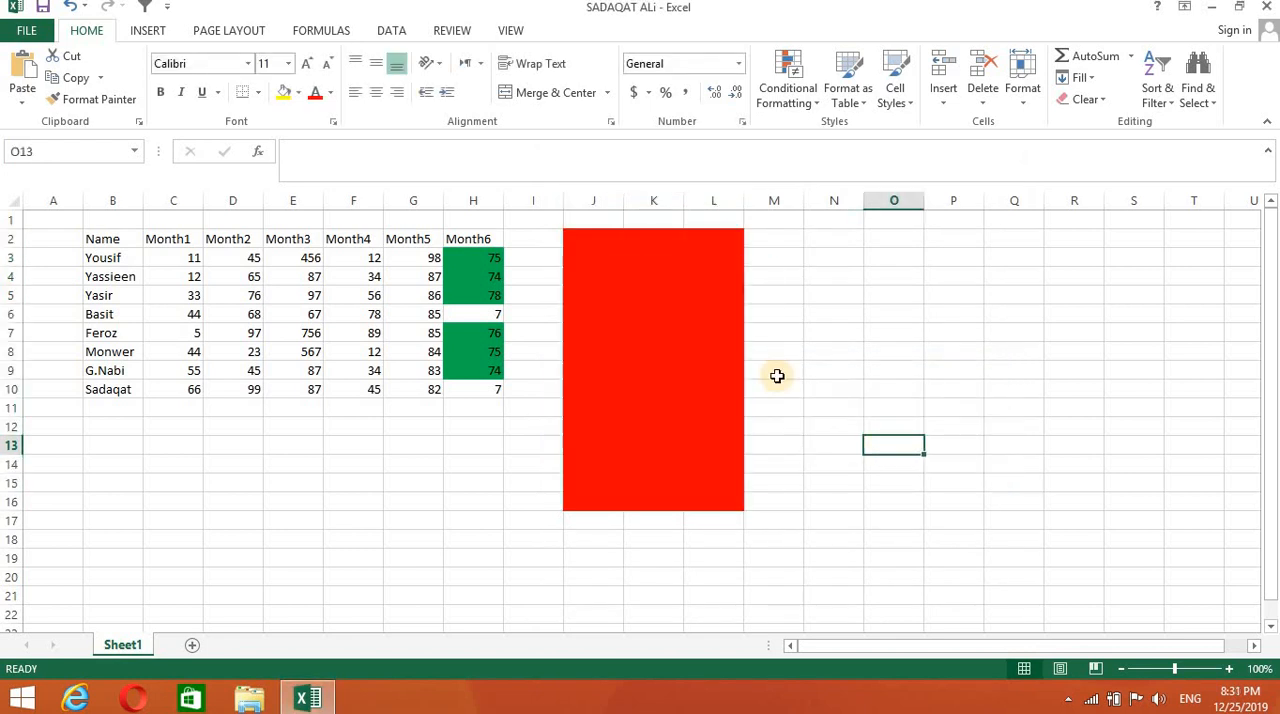
- Enter the test values 78, 60 and 66 in cells J2, J3 and J4
{"action": "double_click", "coordinate": [599, 240]}
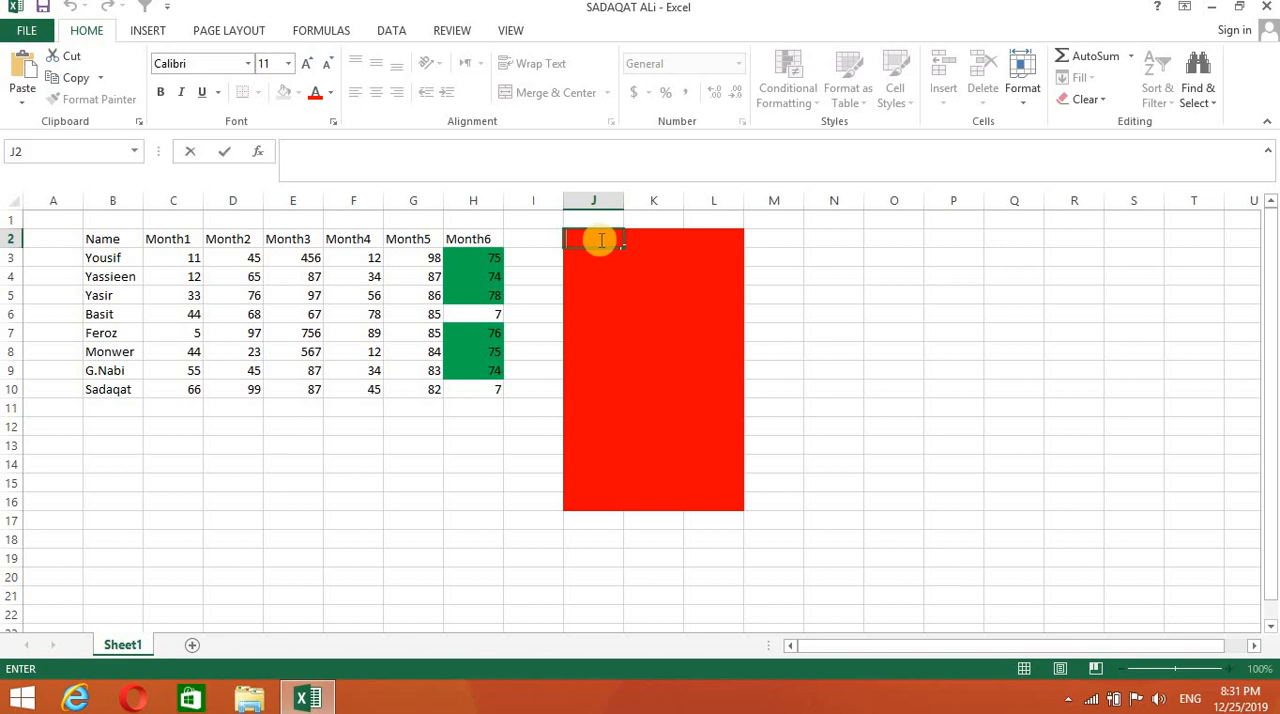
{"action": "type", "text": "78"}
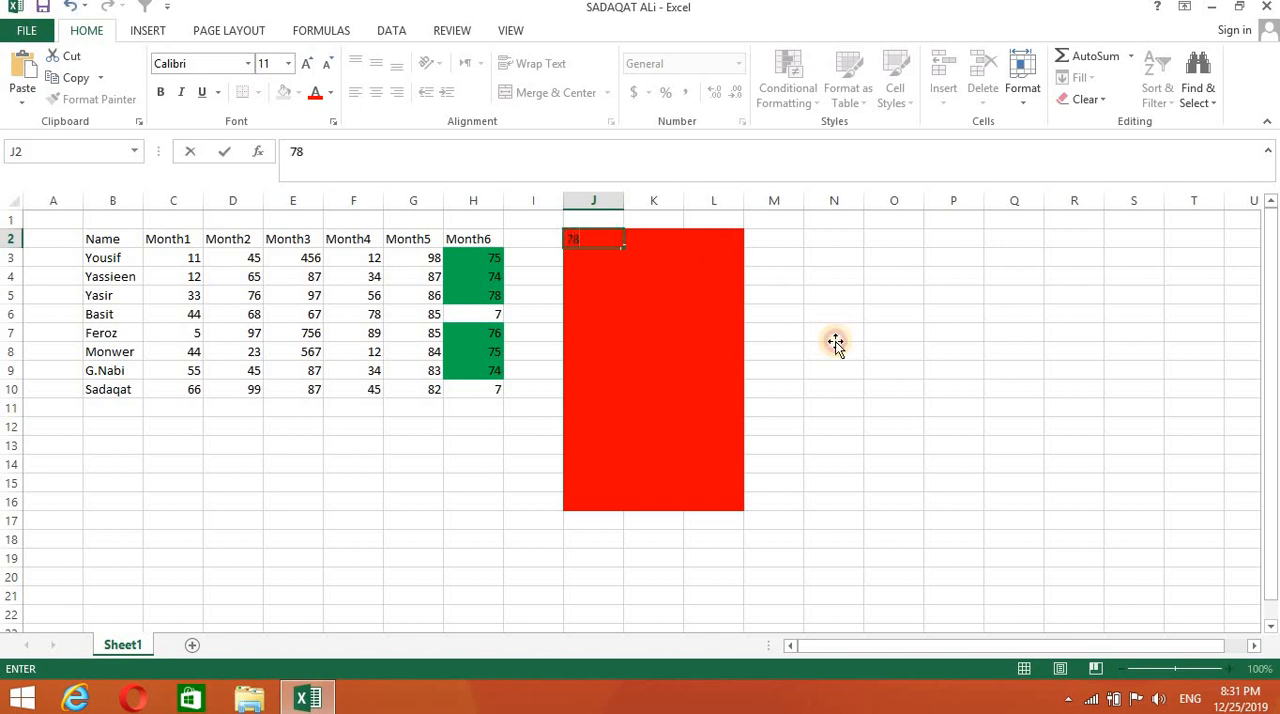
{"action": "left_click", "coordinate": [834, 342]}
{"action": "double_click", "coordinate": [594, 261]}
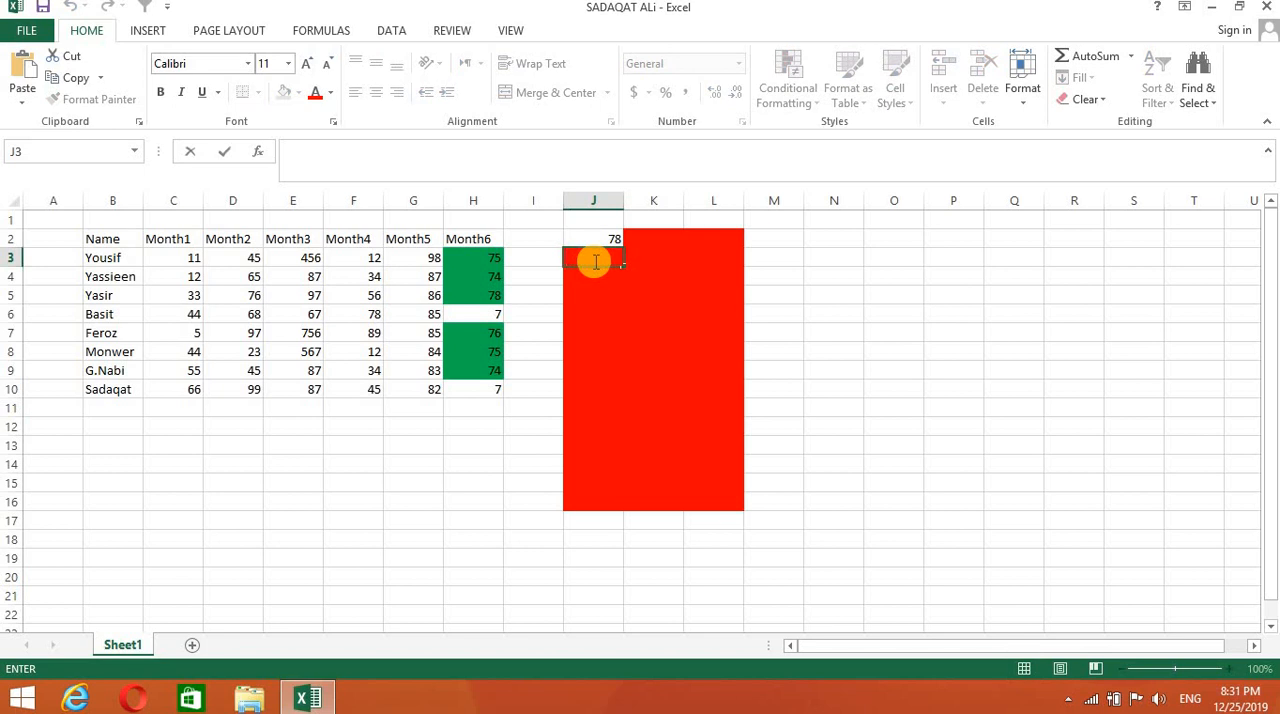
{"action": "type", "text": "60"}
{"action": "left_click", "coordinate": [592, 270]}
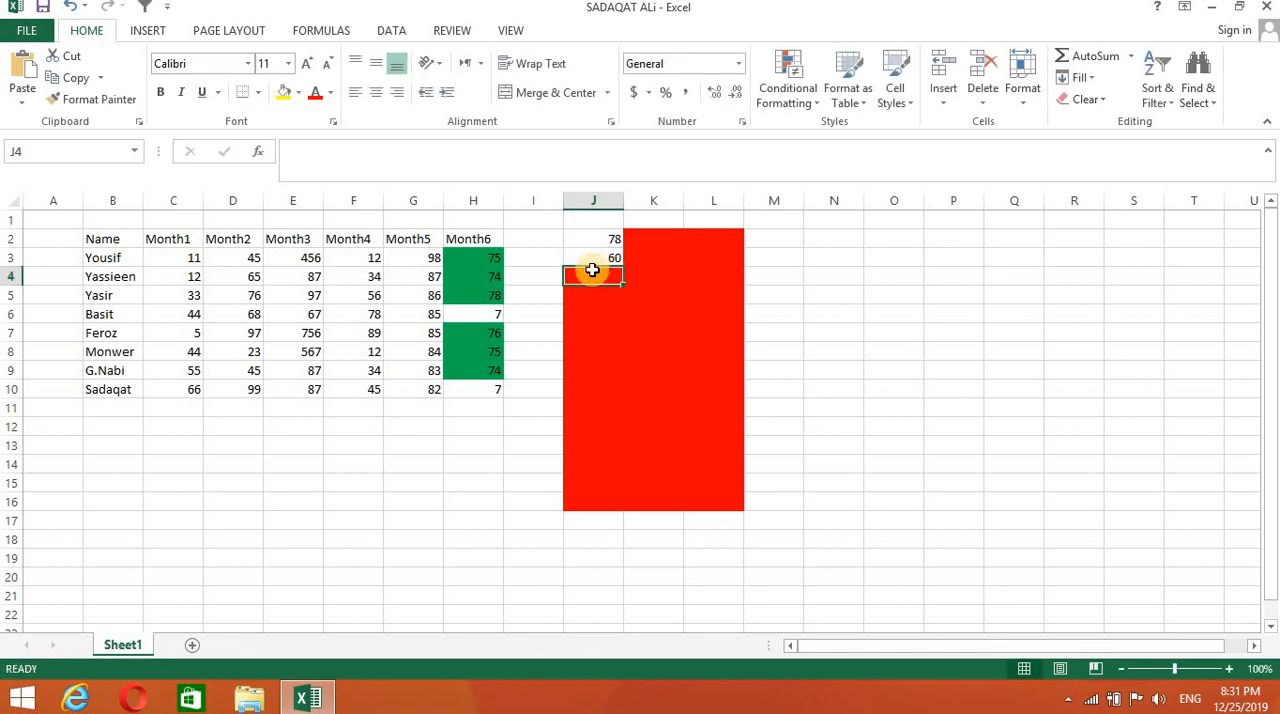
{"action": "type", "text": "66"}
{"action": "key", "text": "Return"}
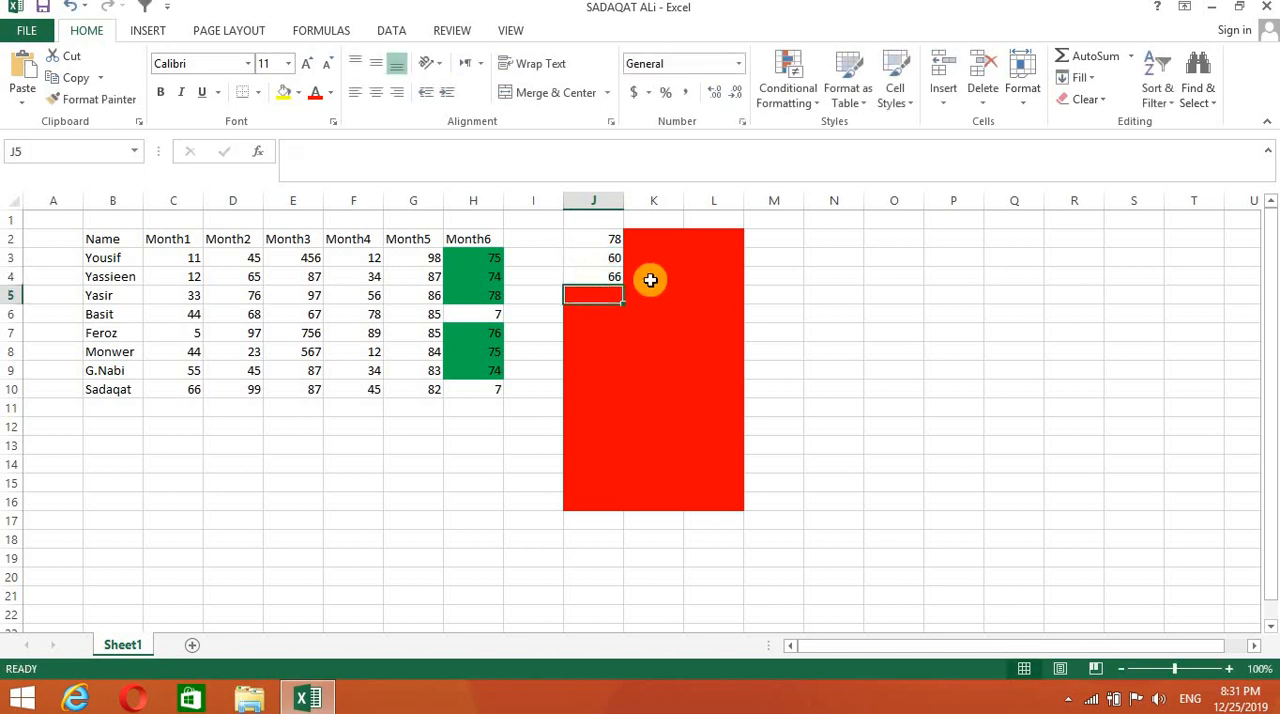
- Enter the test values 45, 67 and 76 in cells J5, J6 and J7
{"action": "double_click", "coordinate": [608, 296]}
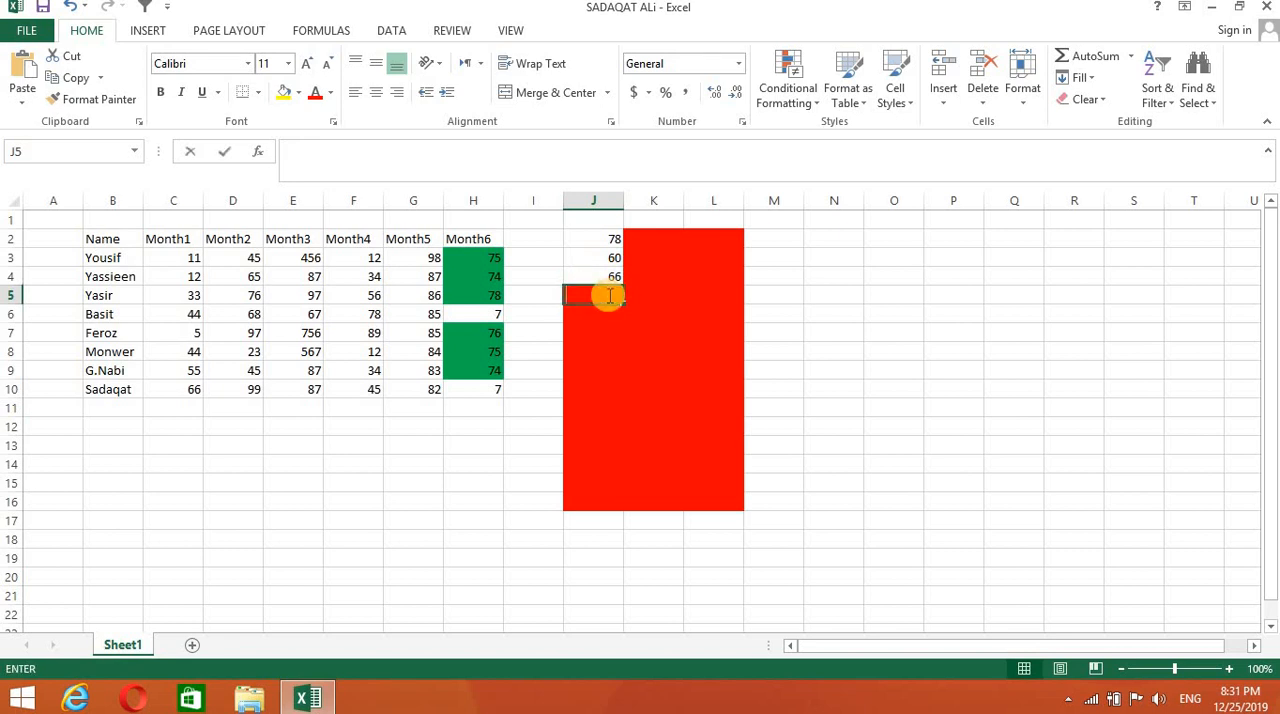
{"action": "type", "text": "40"}
{"action": "key", "text": "Return"}
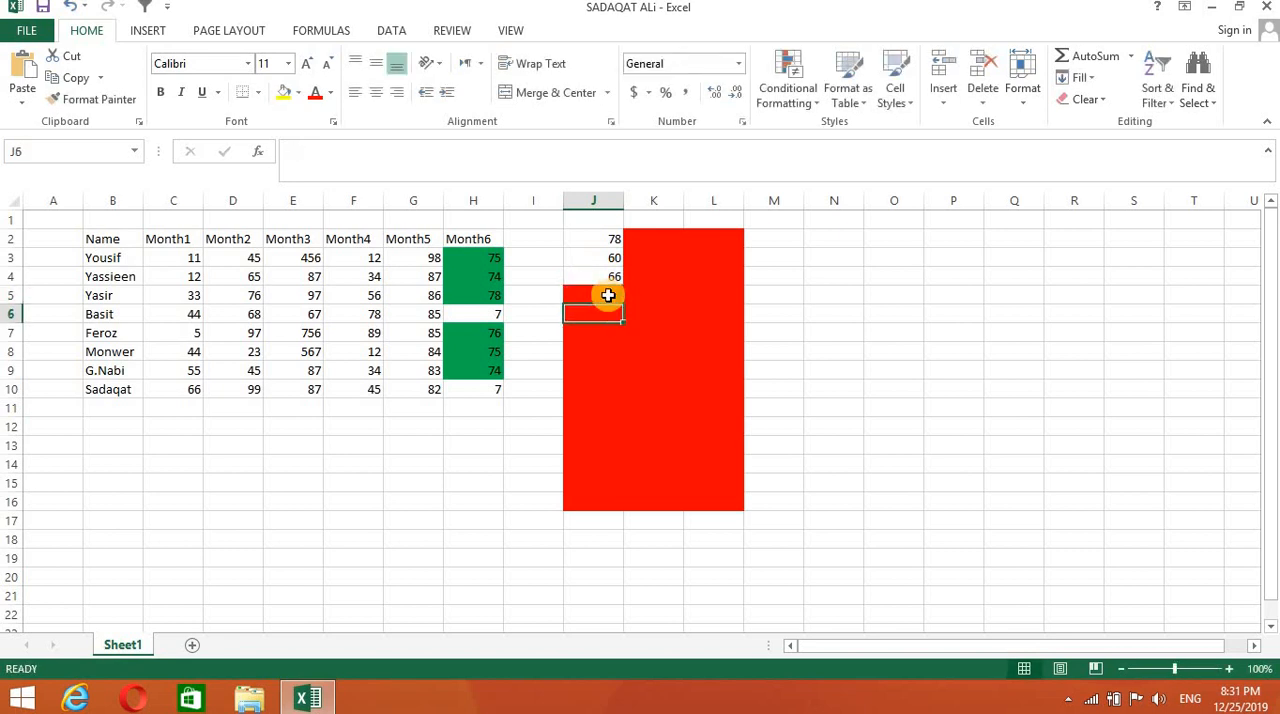
{"action": "type", "text": "87"}
{"action": "key", "text": "Return"}
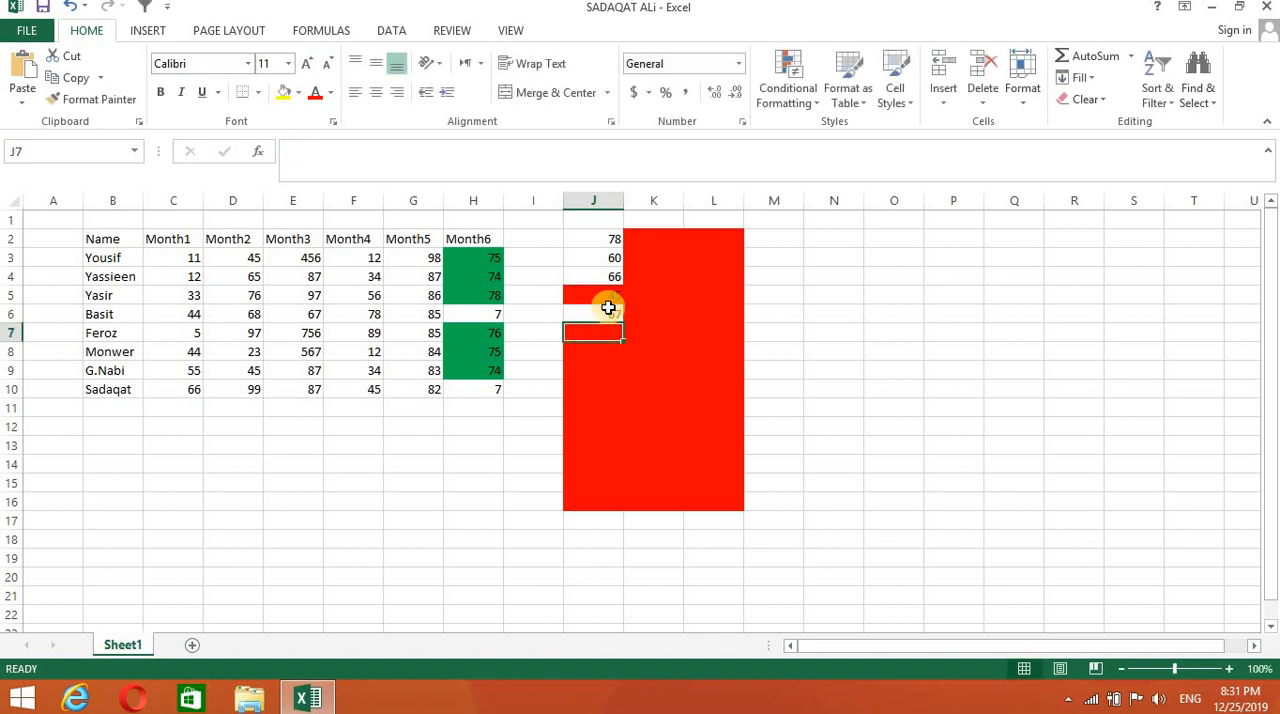
{"action": "type", "text": "76"}
{"action": "key", "text": "Return"}
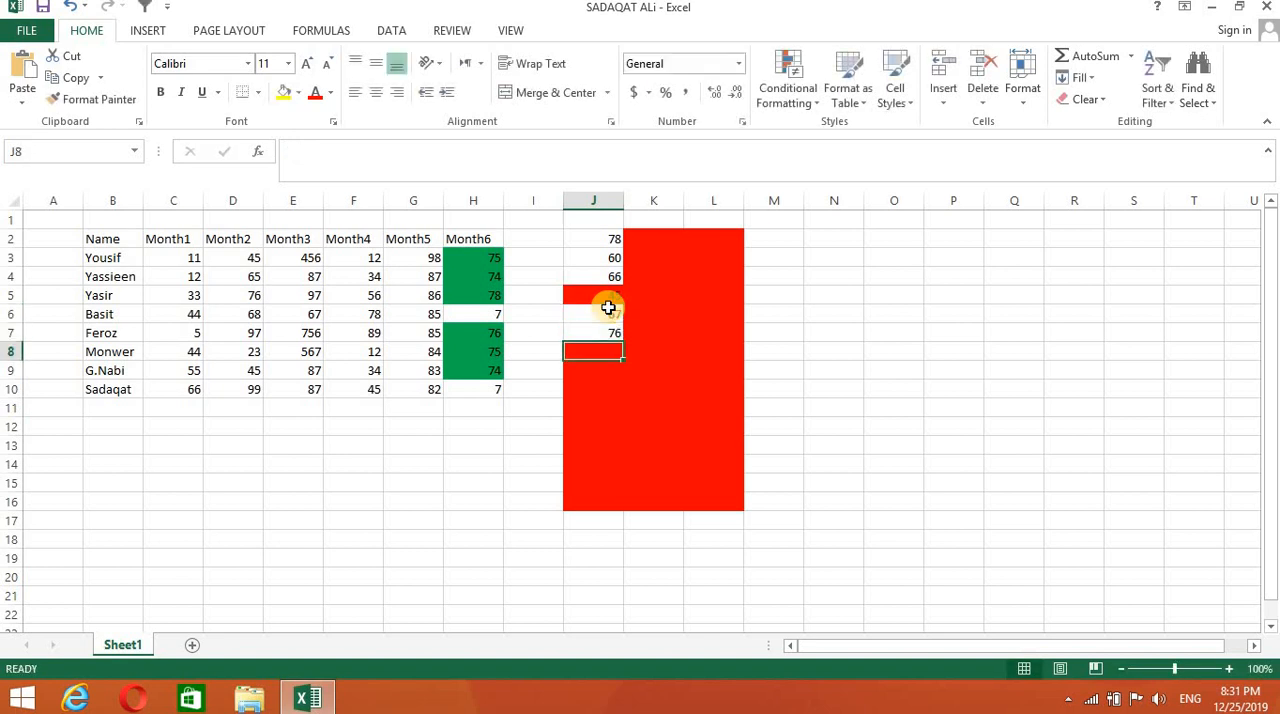
- Enter the test values 456, 78 and 458 in cells J8, J9 and J10
{"action": "type", "text": "456"}
{"action": "key", "text": "Return"}
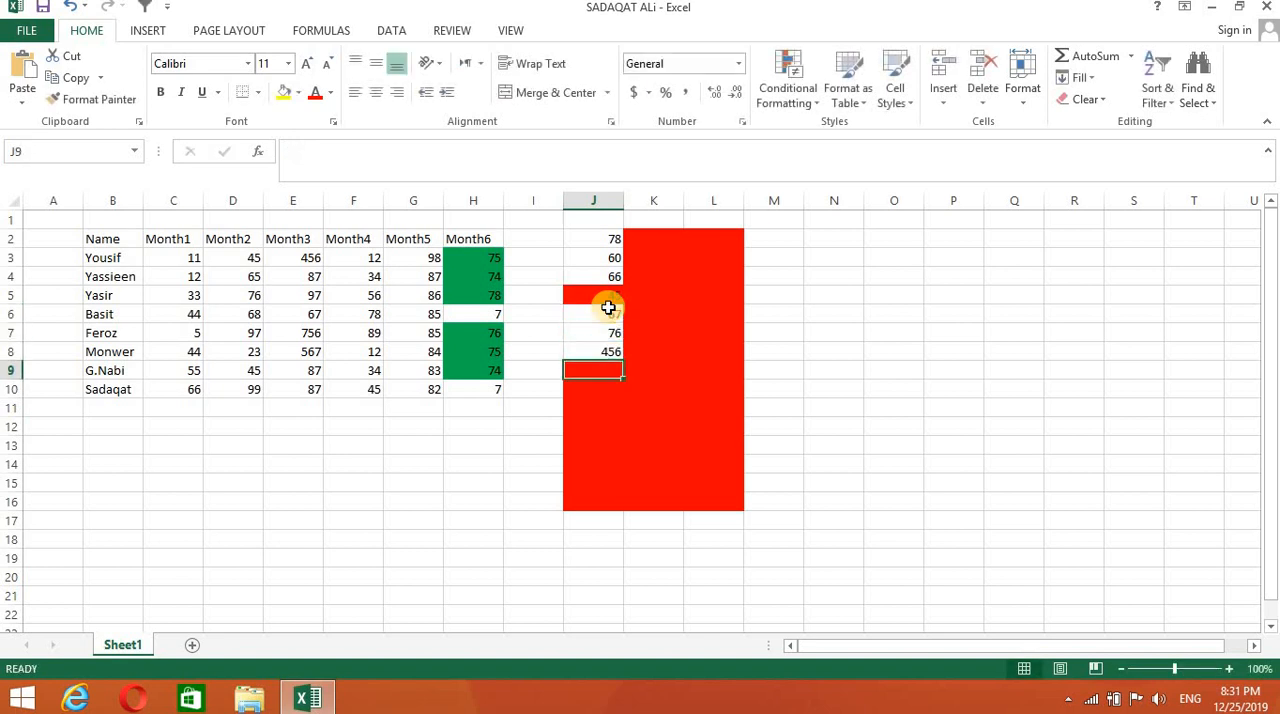
{"action": "type", "text": "78"}
{"action": "key", "text": "Return"}
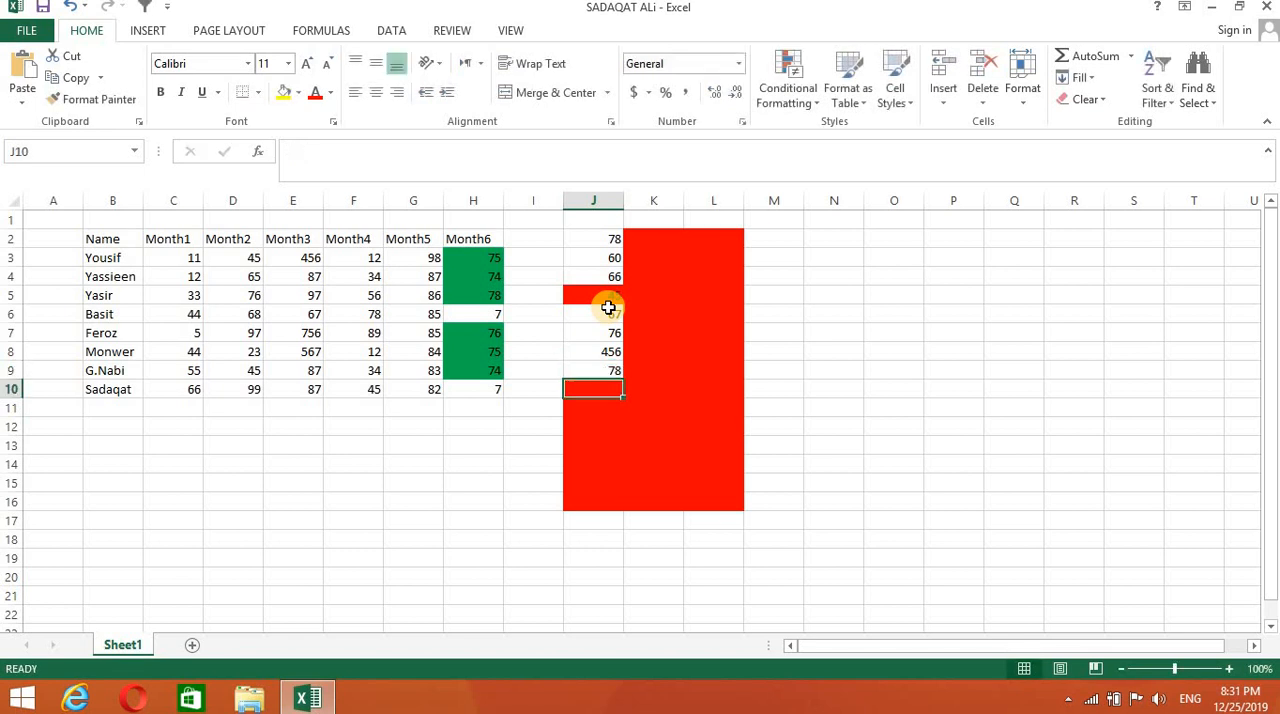
{"action": "type", "text": "458"}
{"action": "key", "text": "Return"}
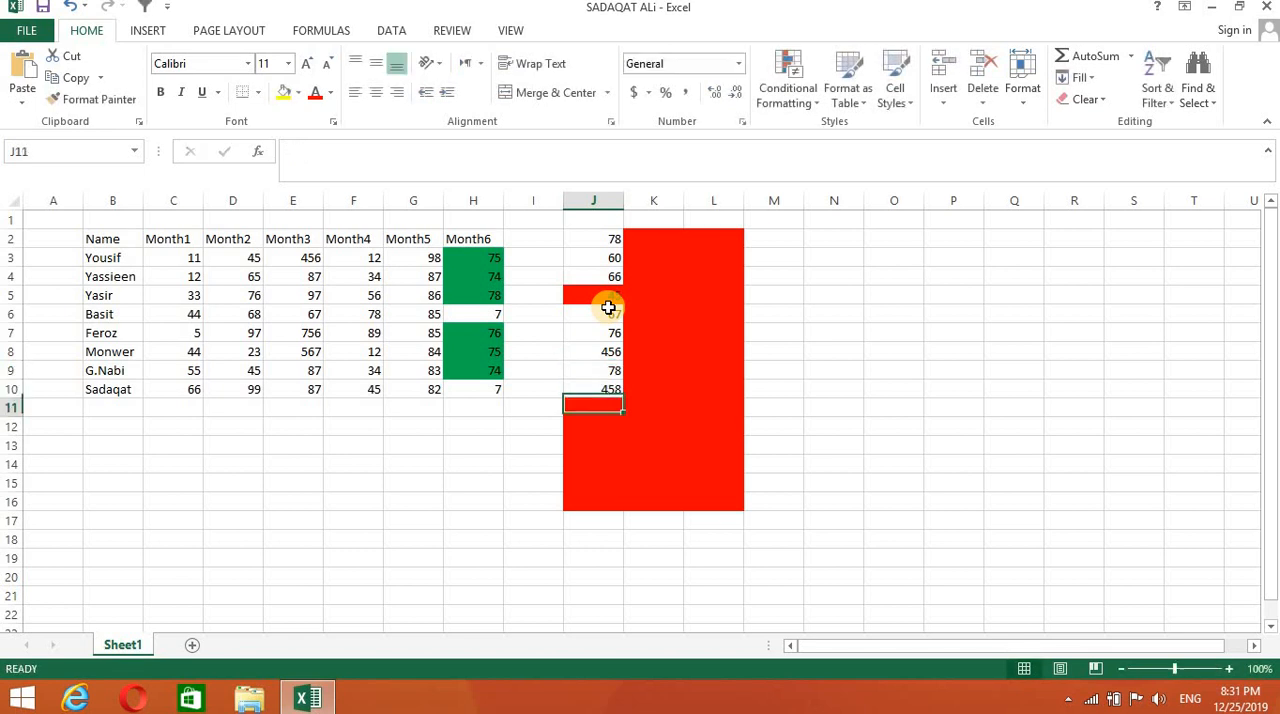
{"action": "left_click", "coordinate": [836, 447]}
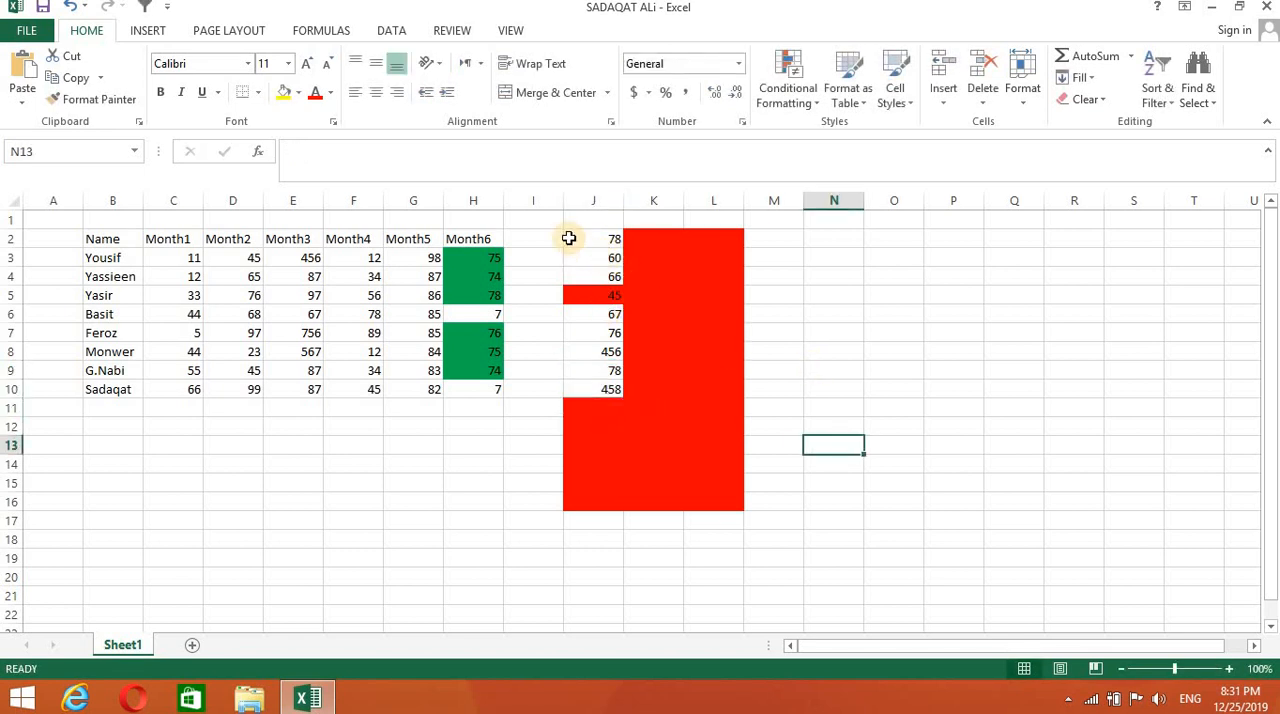
- Start a Greater Than highlight rule on the range J2:L16 with a threshold of 50
{"action": "left_click_drag", "start_coordinate": [571, 238], "coordinate": [736, 501]}
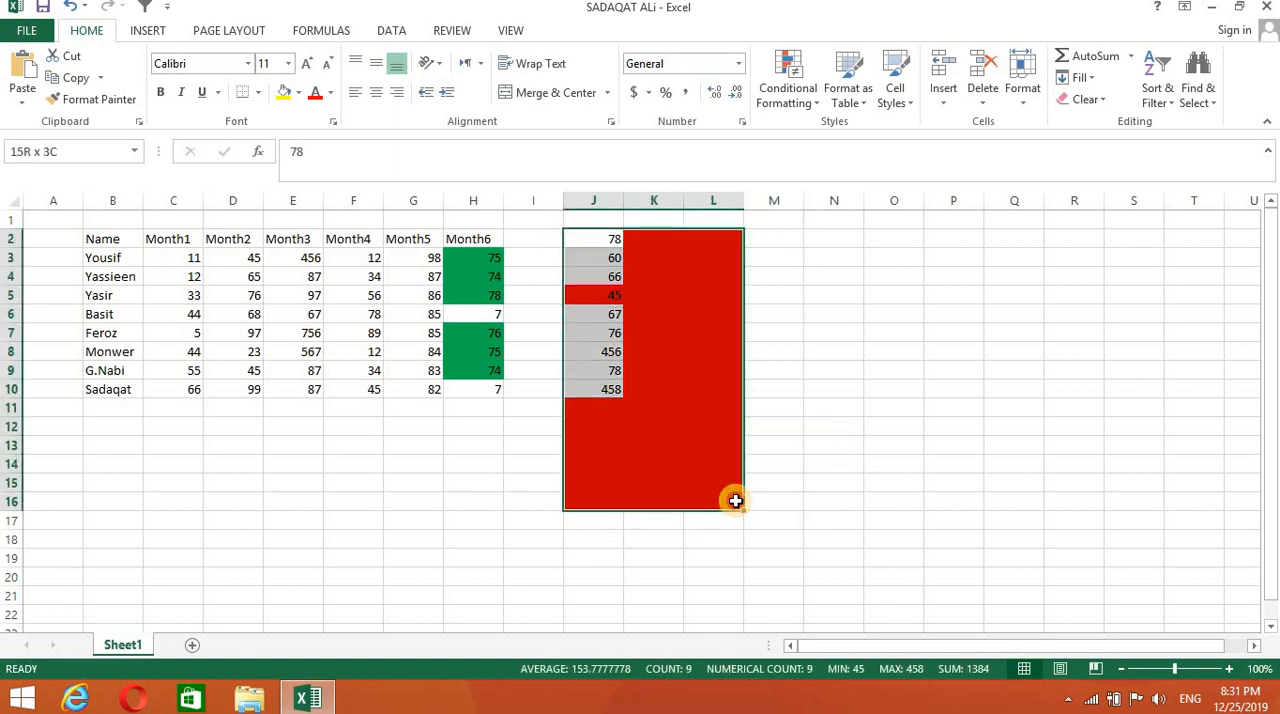
{"action": "left_click", "coordinate": [816, 106]}
{"action": "mouse_move", "coordinate": [842, 141]}
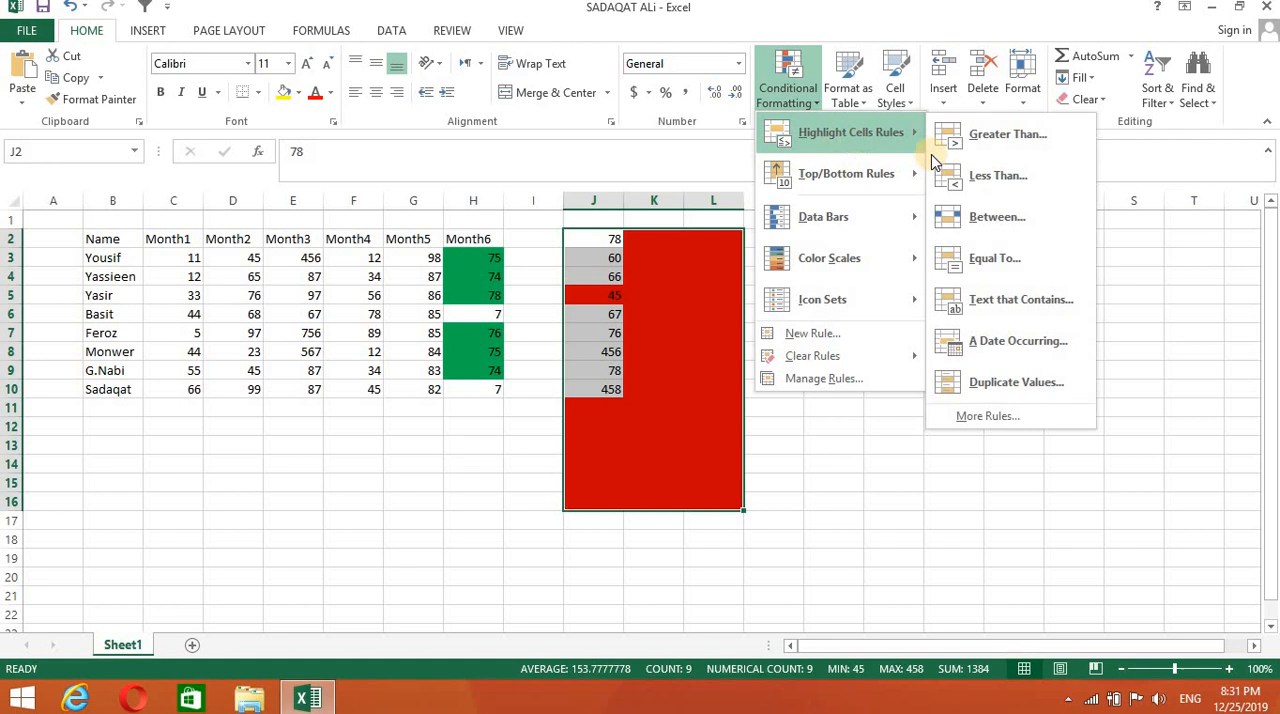
{"action": "left_click", "coordinate": [980, 134]}
{"action": "key", "text": "BackSpace"}
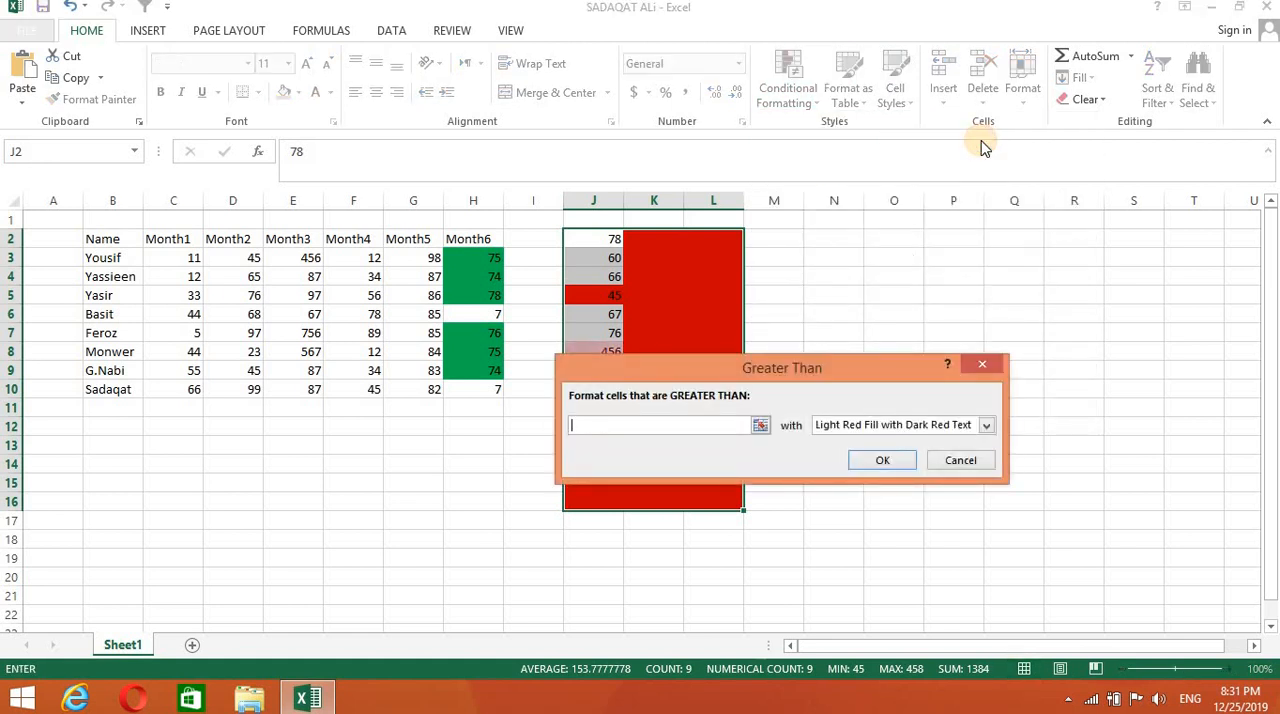
{"action": "type", "text": "50"}
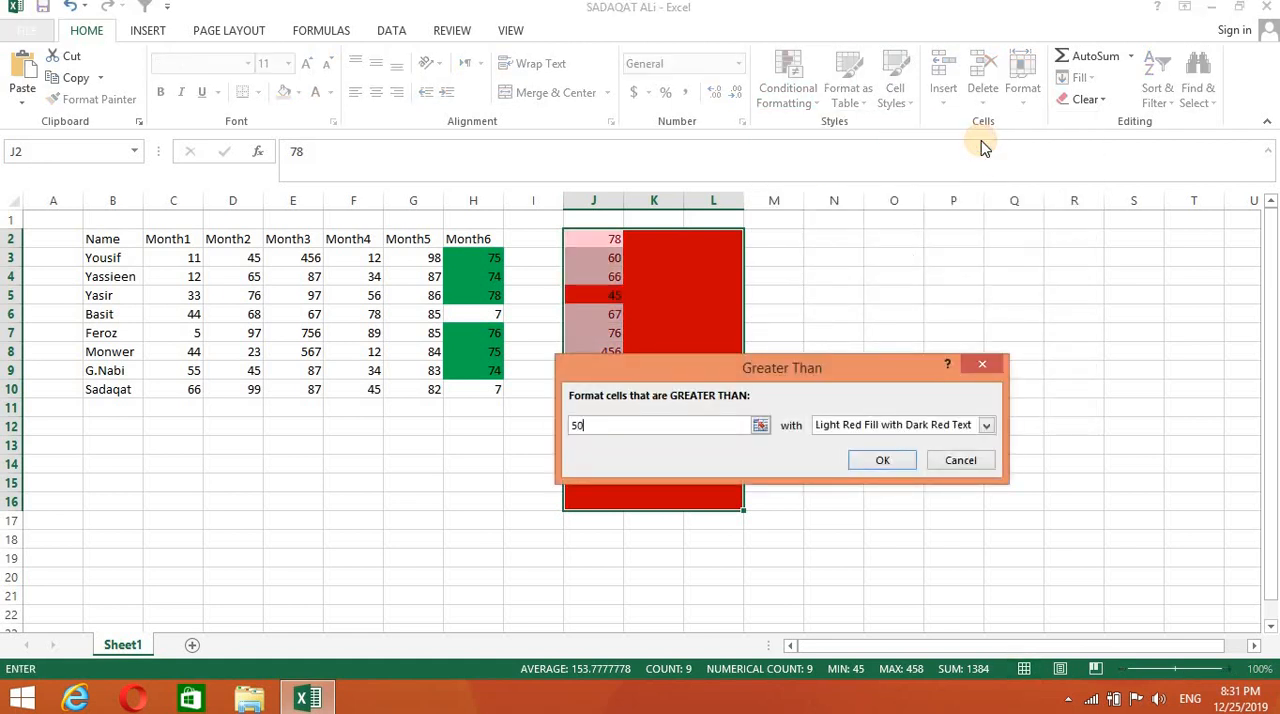
- Give the Greater Than rule a custom format with a solid green fill and apply it to J2:L16
{"action": "left_click", "coordinate": [986, 425]}
{"action": "left_click", "coordinate": [849, 516]}
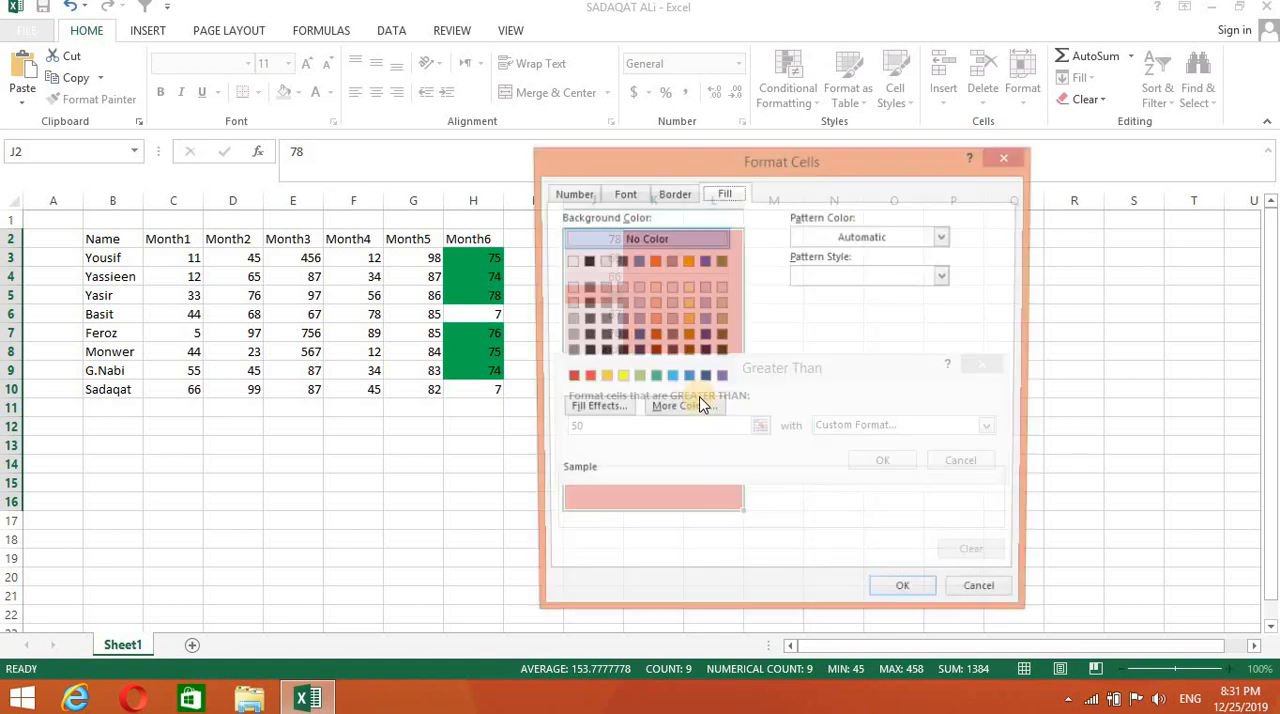
{"action": "left_click", "coordinate": [652, 378]}
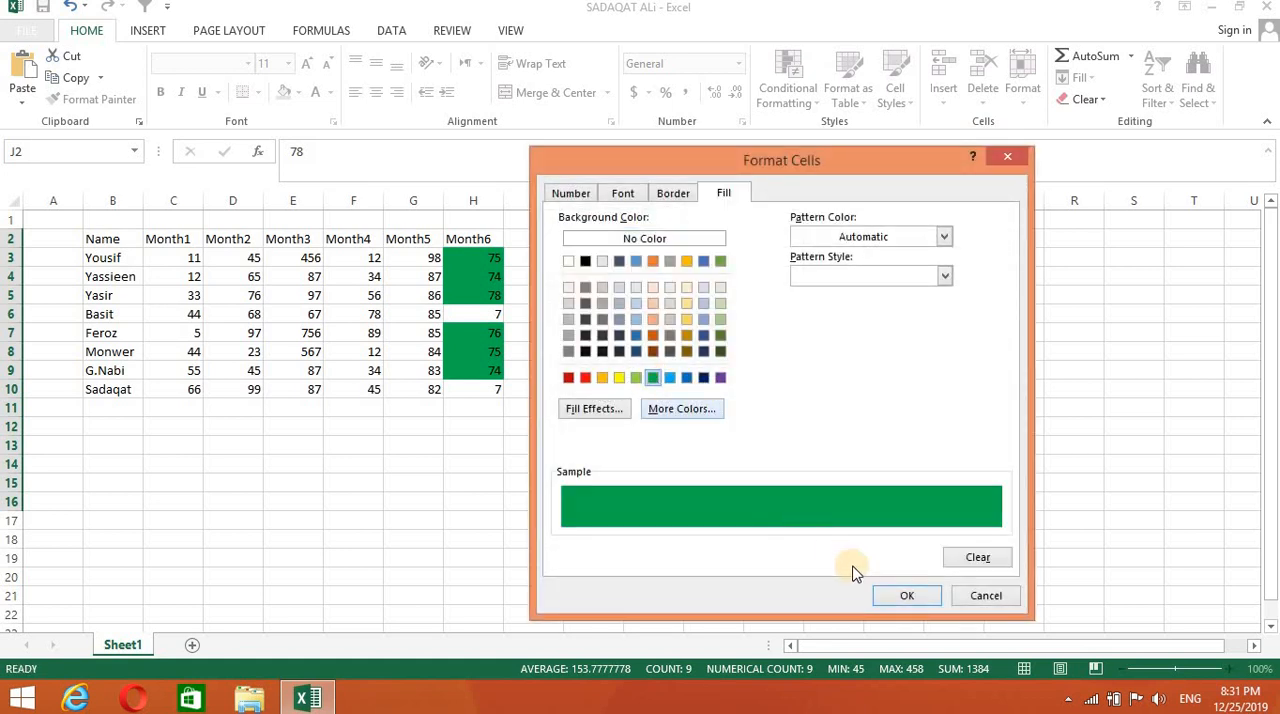
{"action": "left_click", "coordinate": [903, 595]}
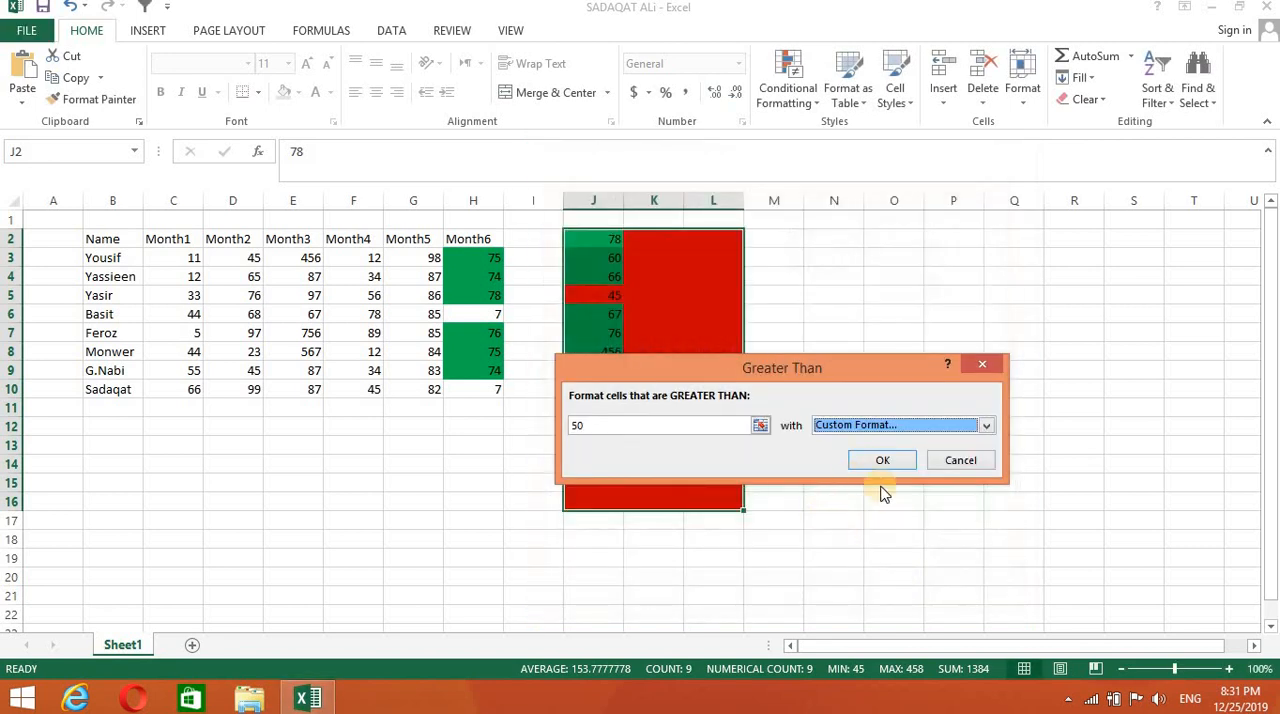
{"action": "left_click", "coordinate": [883, 460]}
{"action": "left_click", "coordinate": [894, 538]}
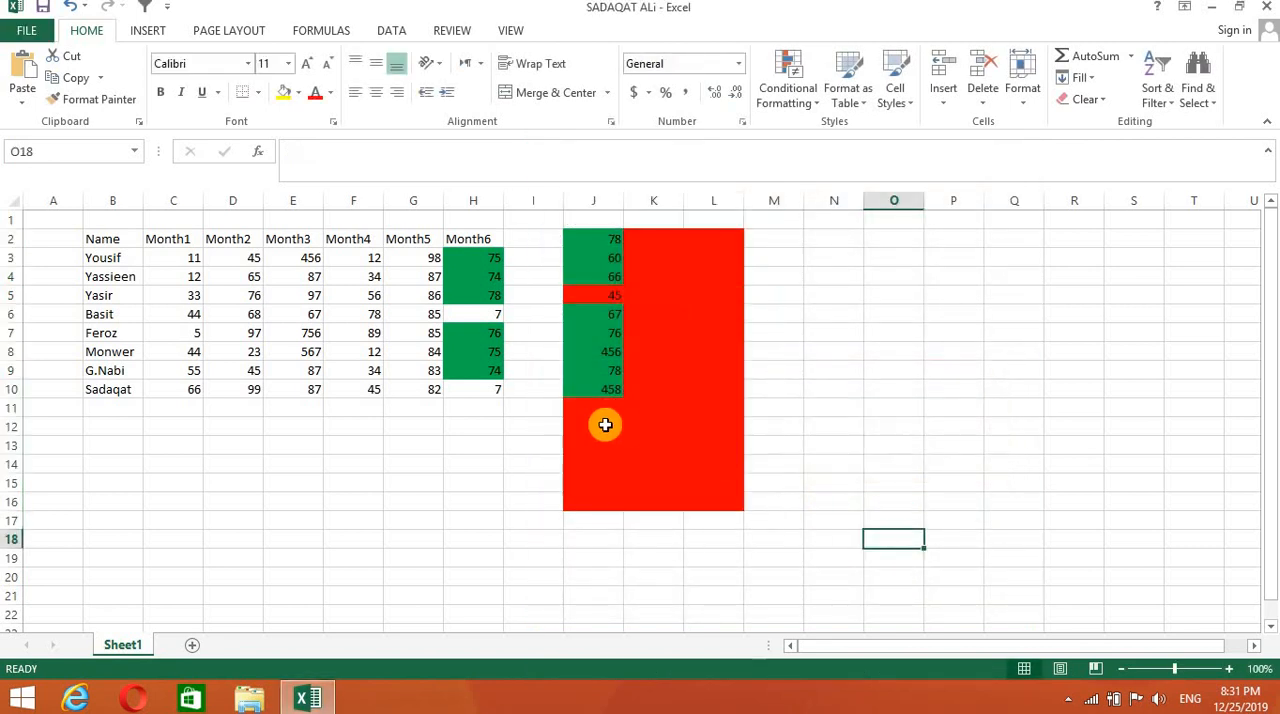
- Enter 6 in cell J11 and 76 in cell J12 to test both rules
{"action": "left_click", "coordinate": [600, 410]}
{"action": "type", "text": "6"}
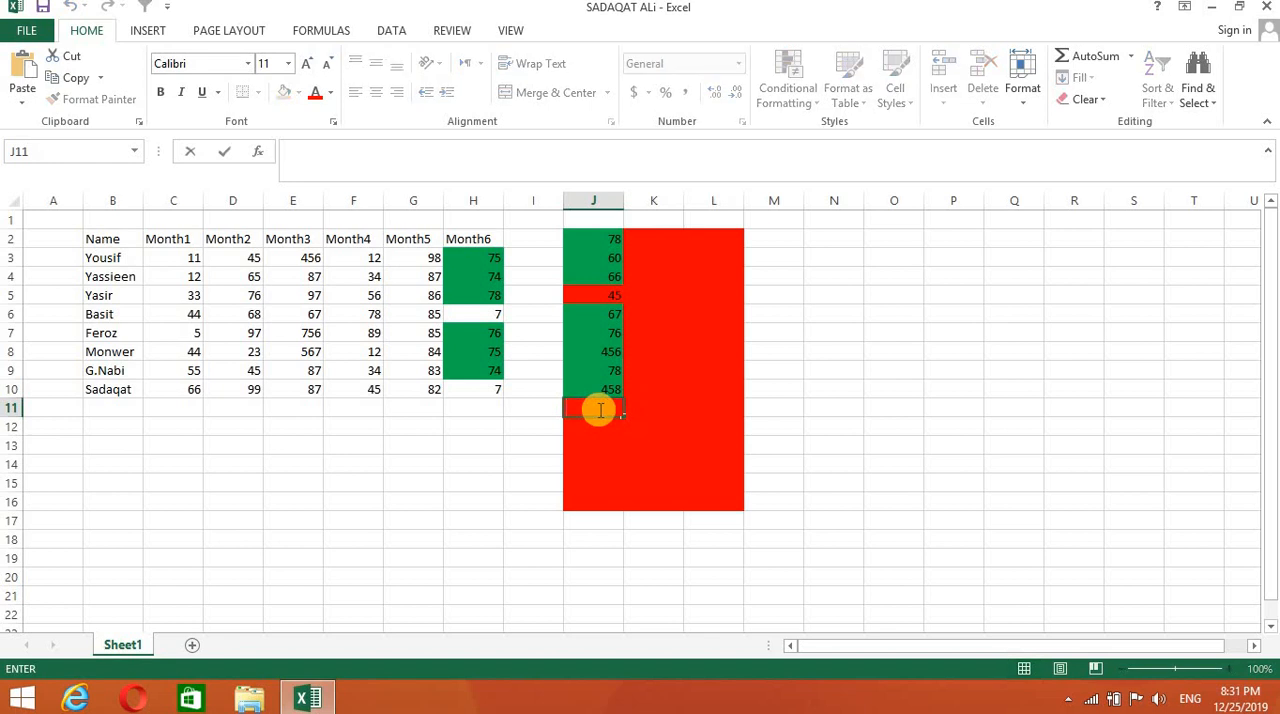
{"action": "key", "text": "Return"}
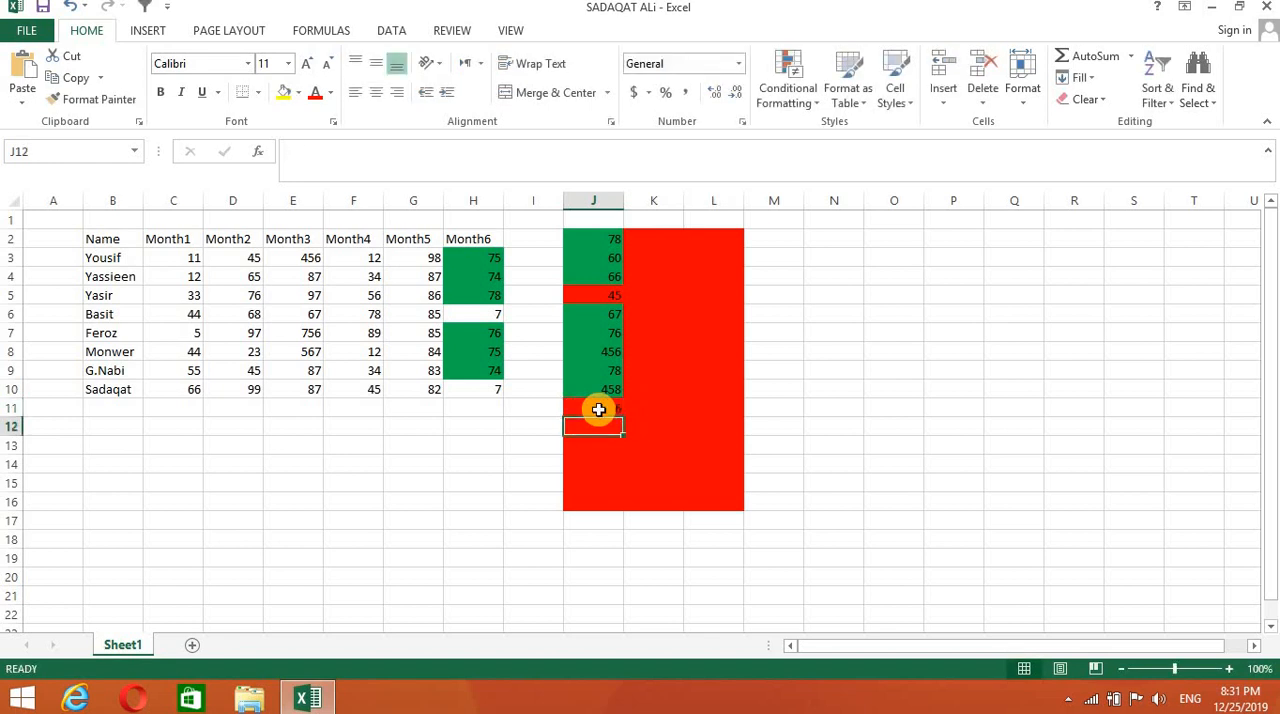
{"action": "type", "text": "76"}
{"action": "key", "text": "Return"}
{"action": "left_click", "coordinate": [886, 478]}
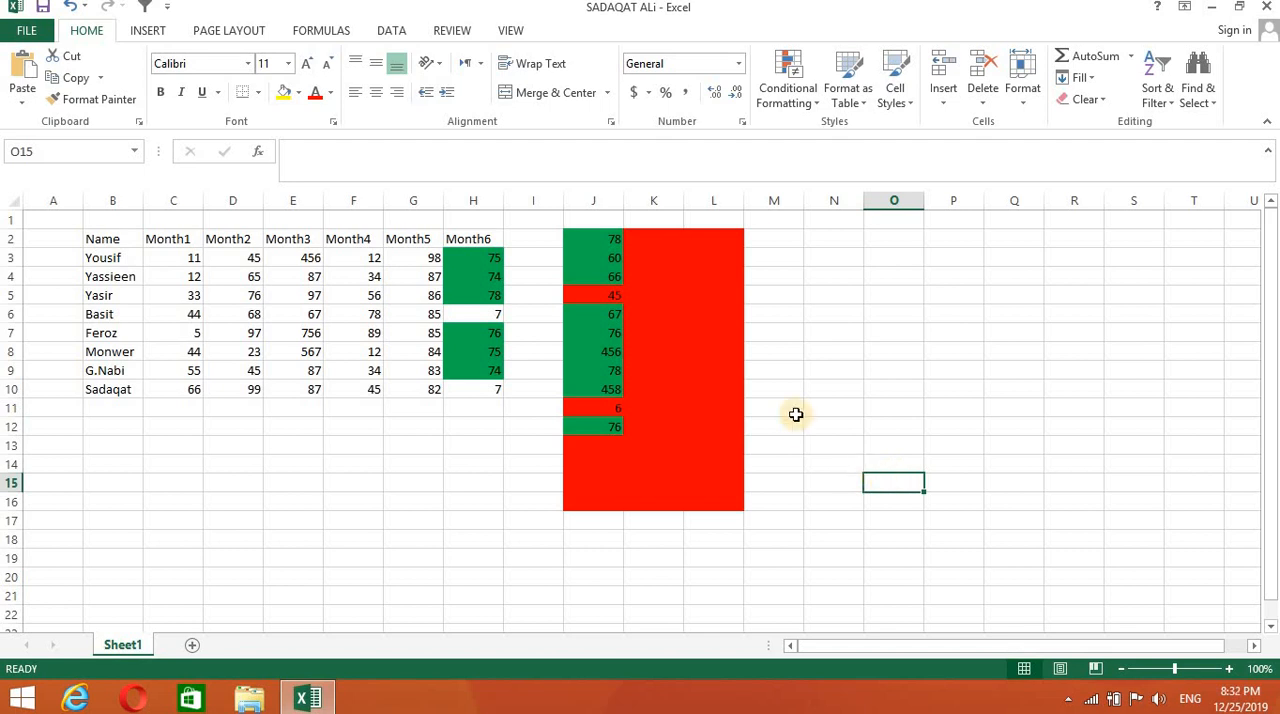
- Enter the heading Present in cell N3
{"action": "left_click", "coordinate": [827, 294]}
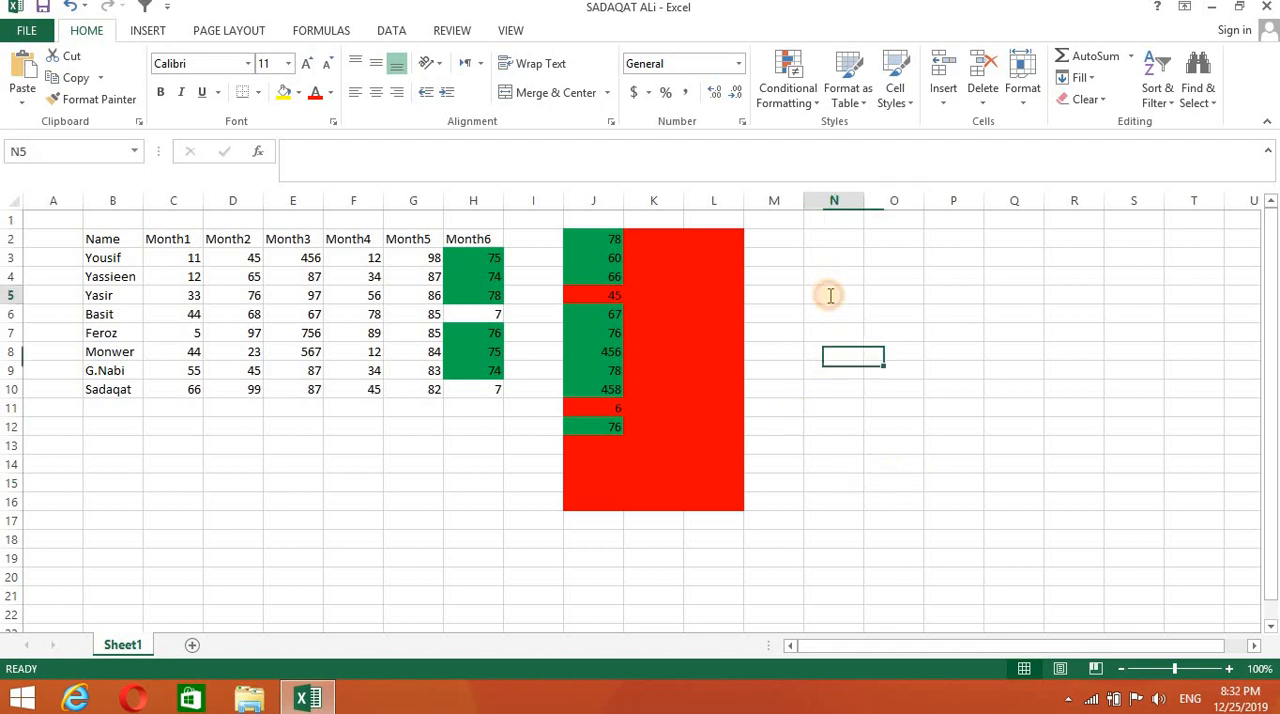
{"action": "double_click", "coordinate": [850, 294]}
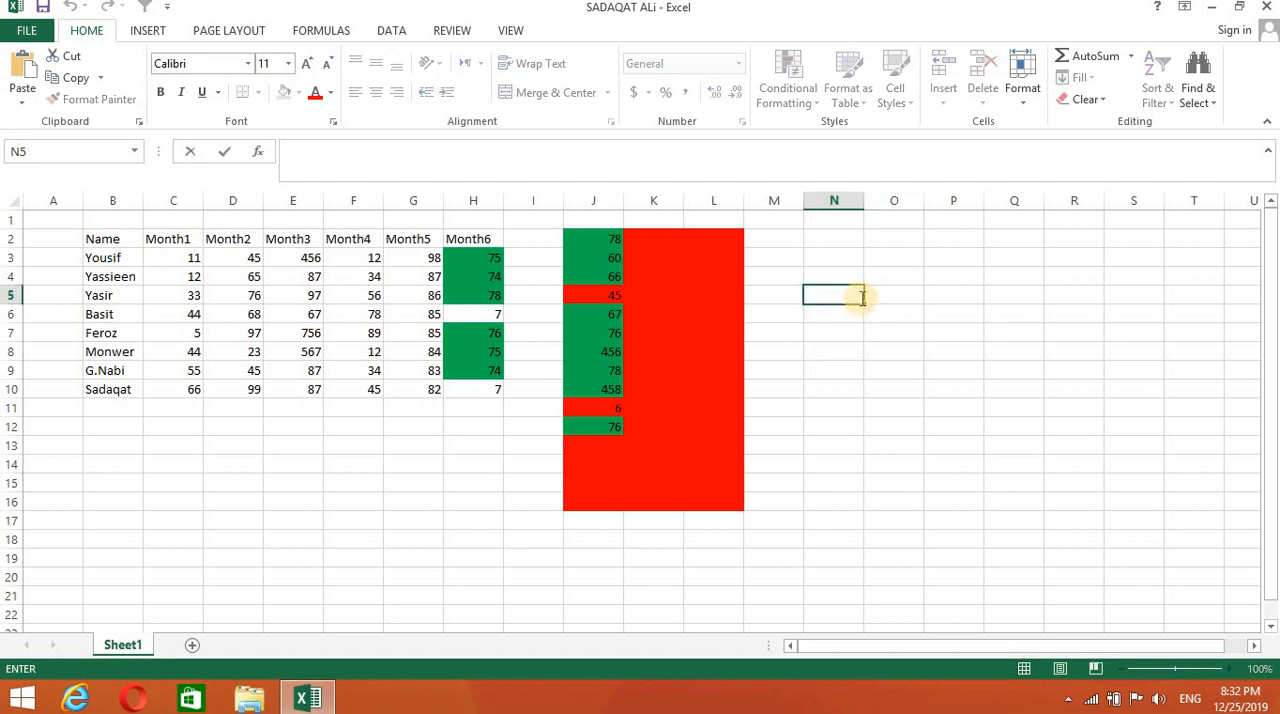
{"action": "double_click", "coordinate": [816, 257]}
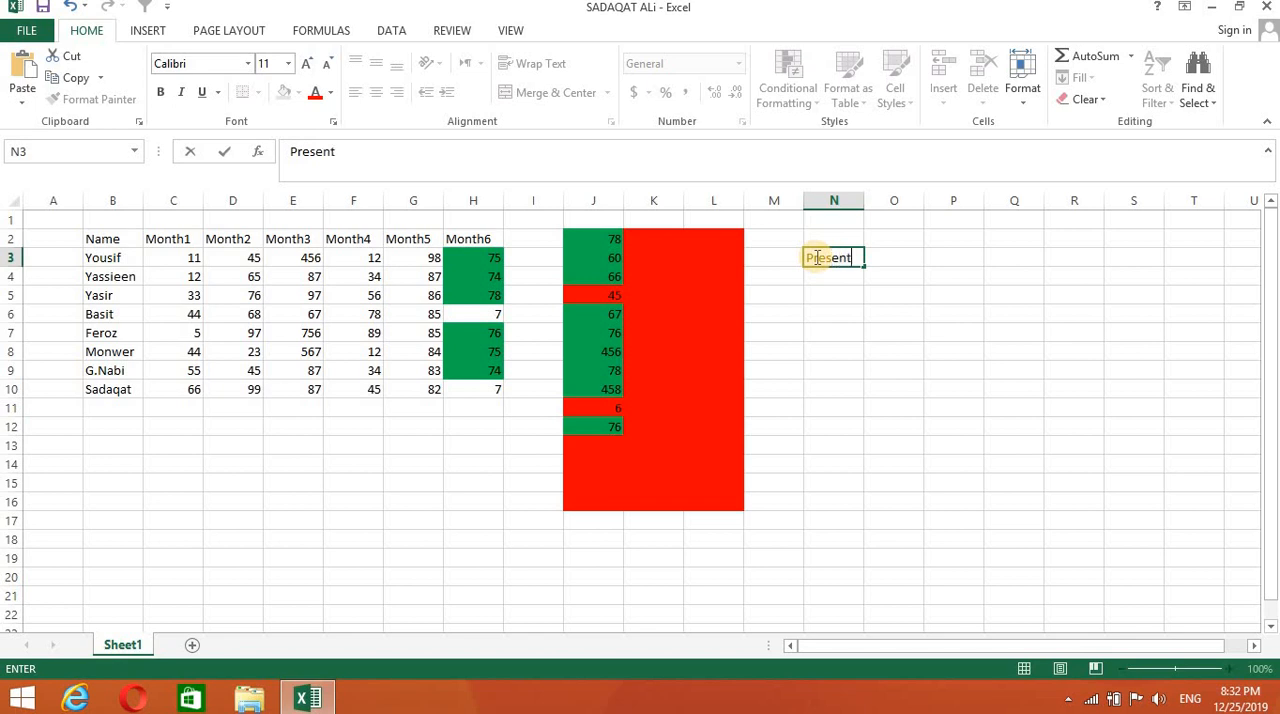
{"action": "left_click", "coordinate": [898, 257]}
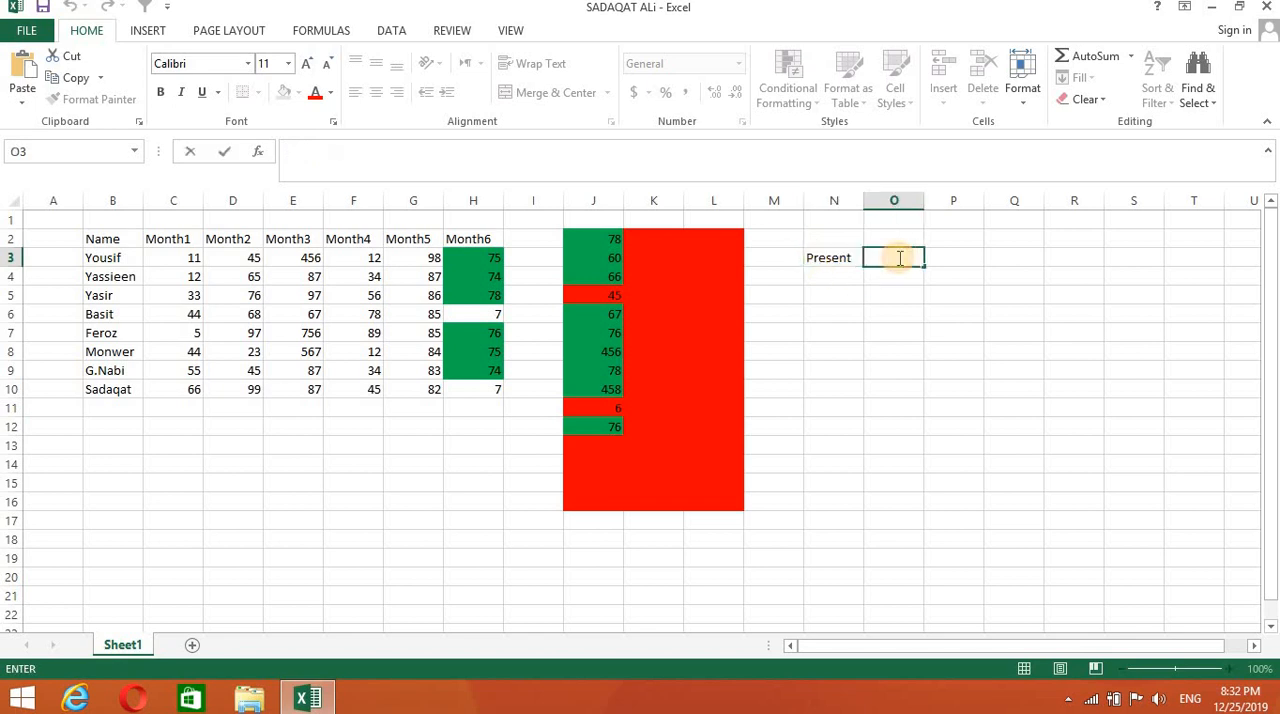
{"action": "left_click", "coordinate": [831, 279]}
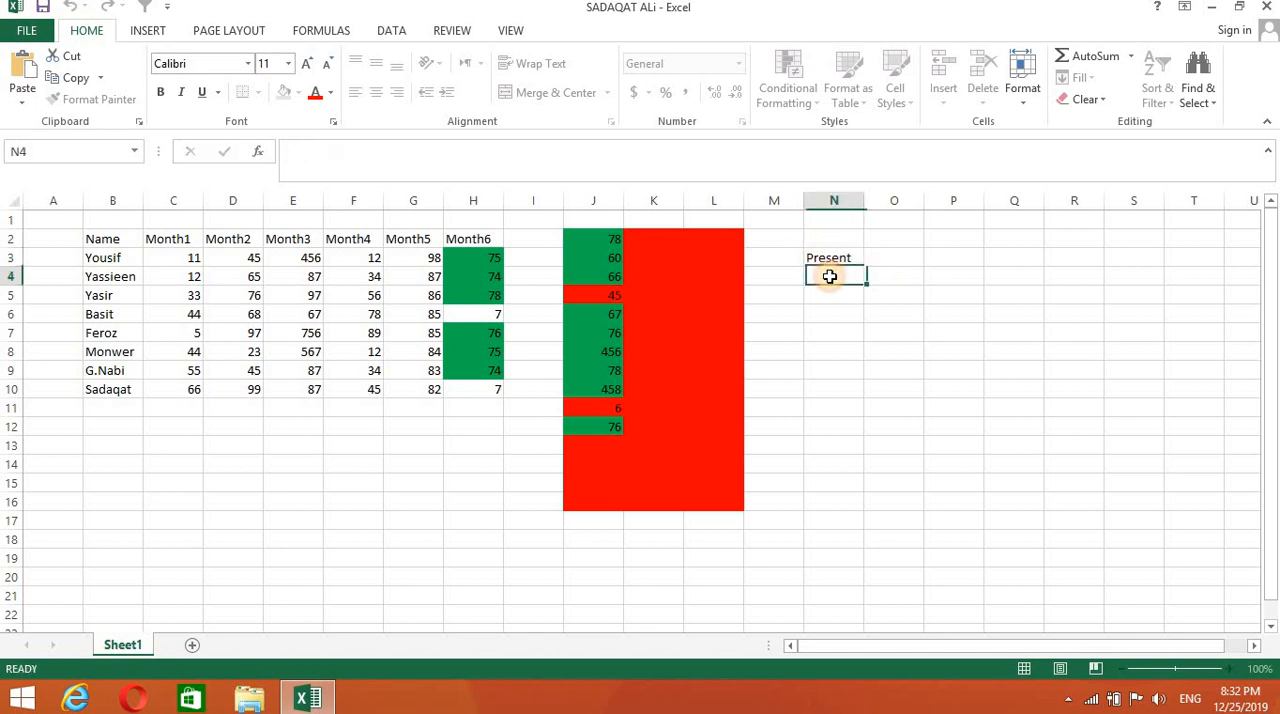
- Start an Equal To highlight rule on the range N4:N16 that matches the value p
{"action": "left_click", "coordinate": [932, 371]}
{"action": "left_click_drag", "start_coordinate": [811, 272], "coordinate": [831, 488]}
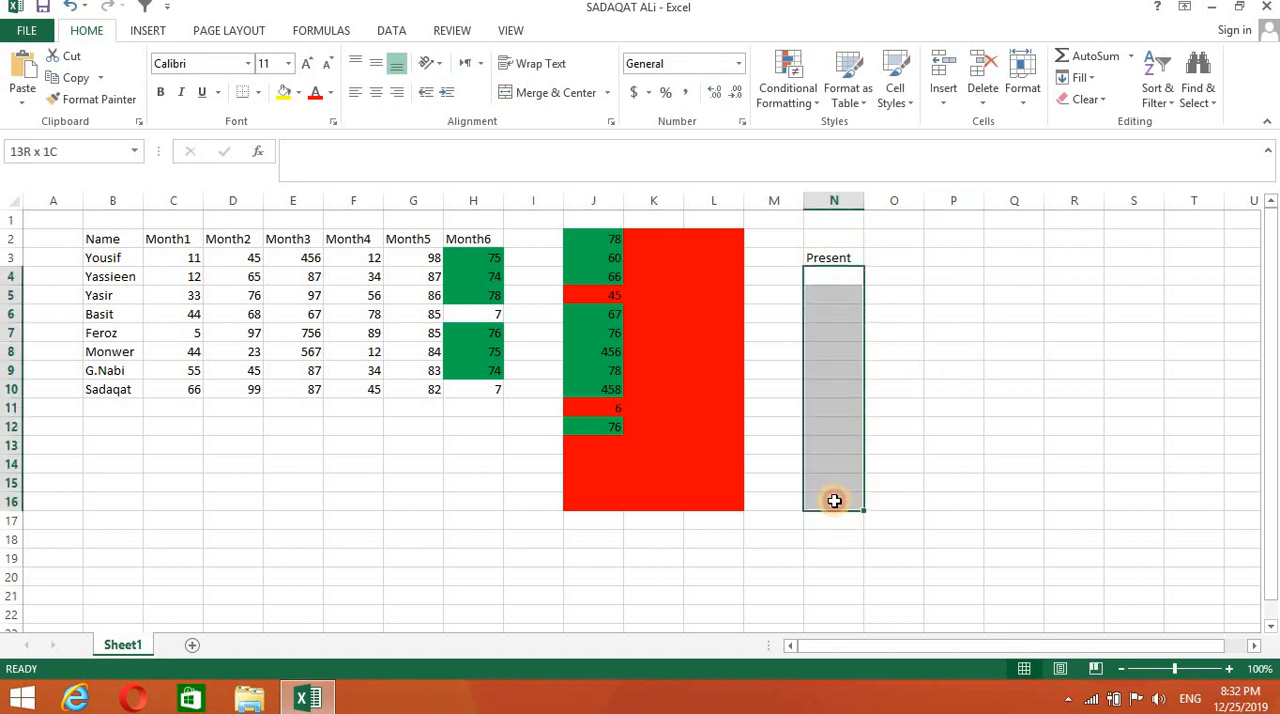
{"action": "left_click", "coordinate": [810, 104]}
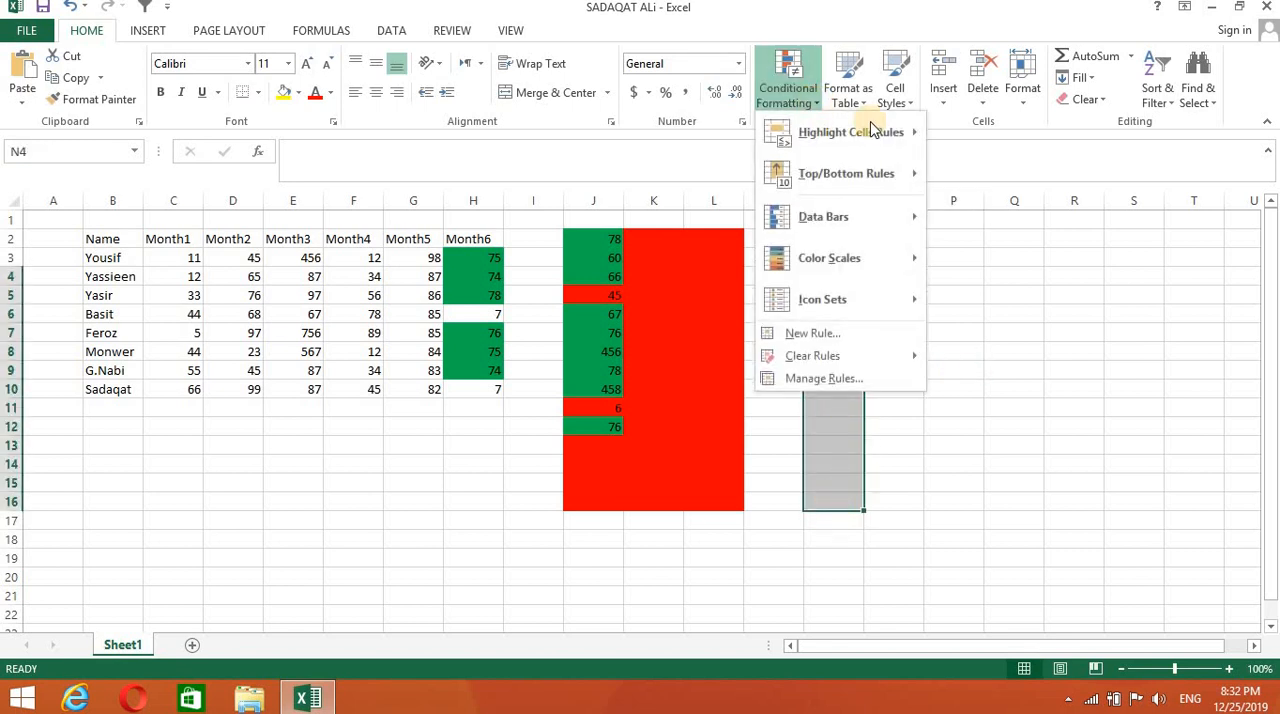
{"action": "mouse_move", "coordinate": [880, 133]}
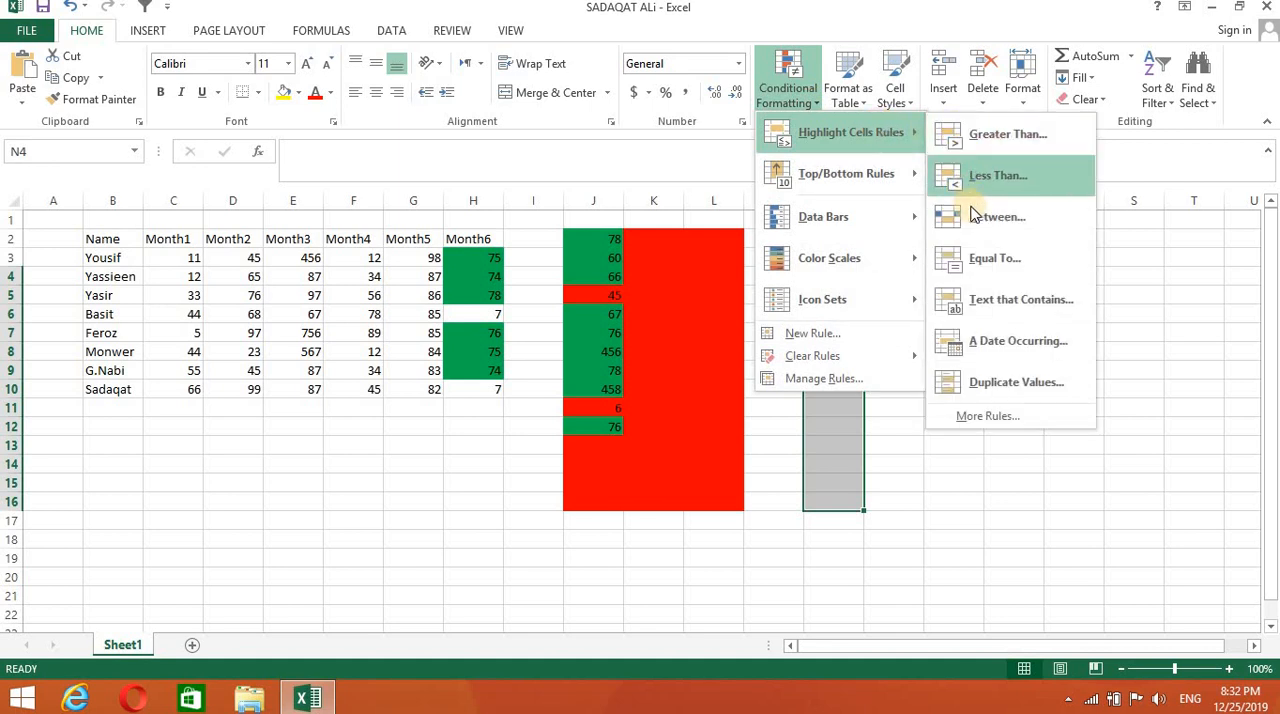
{"action": "left_click", "coordinate": [979, 254]}
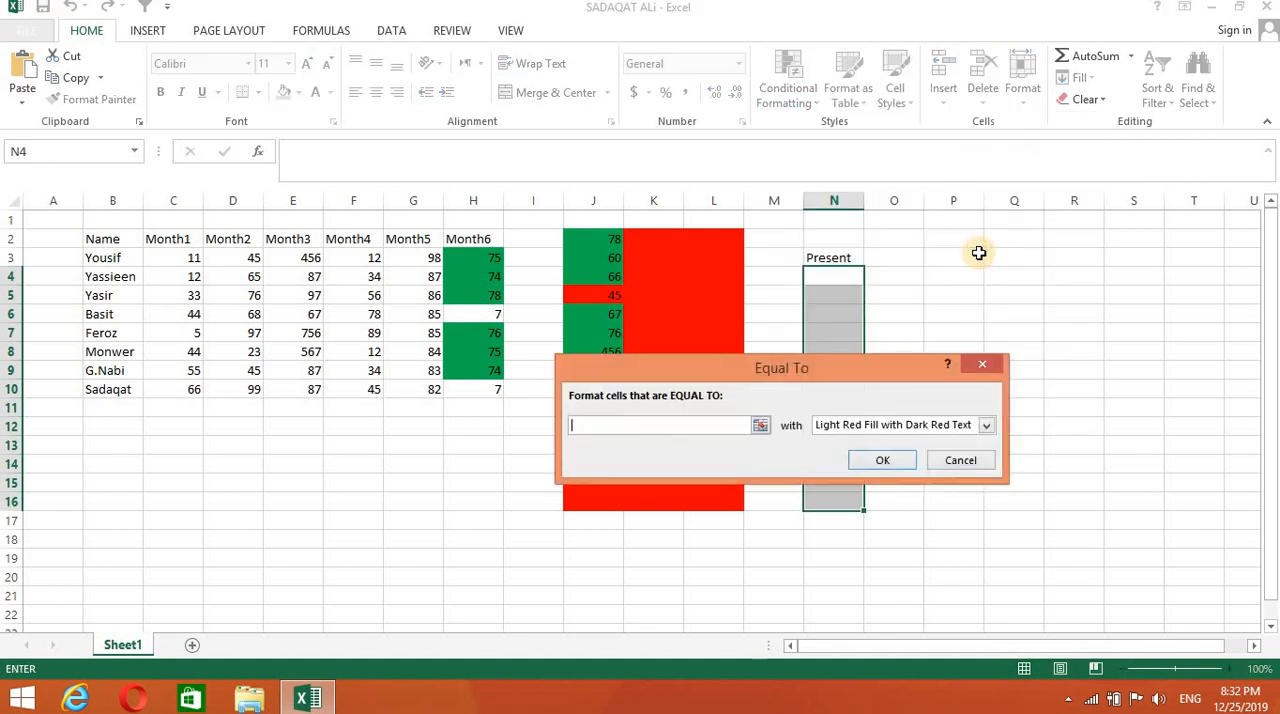
{"action": "type", "text": "p"}
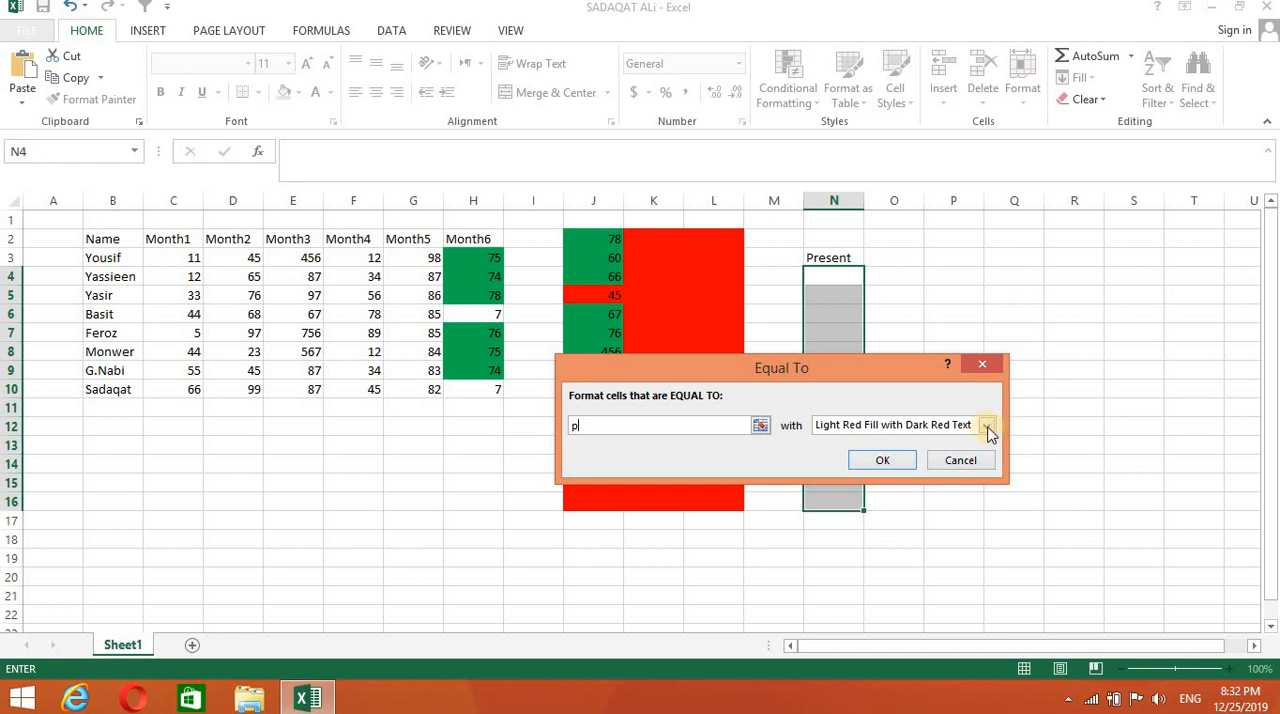
- Give the Equal To rule for p a custom format with a solid yellow fill and apply it to N4:N16
{"action": "left_click", "coordinate": [986, 425]}
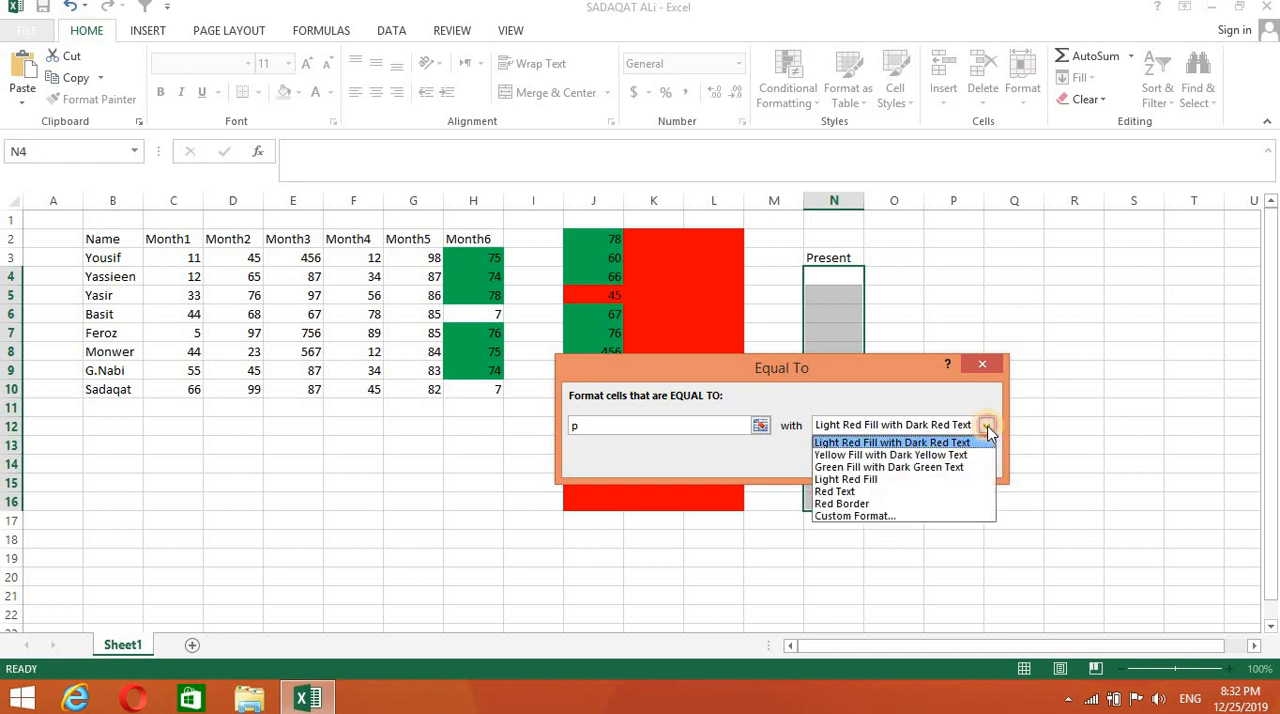
{"action": "left_click", "coordinate": [868, 516]}
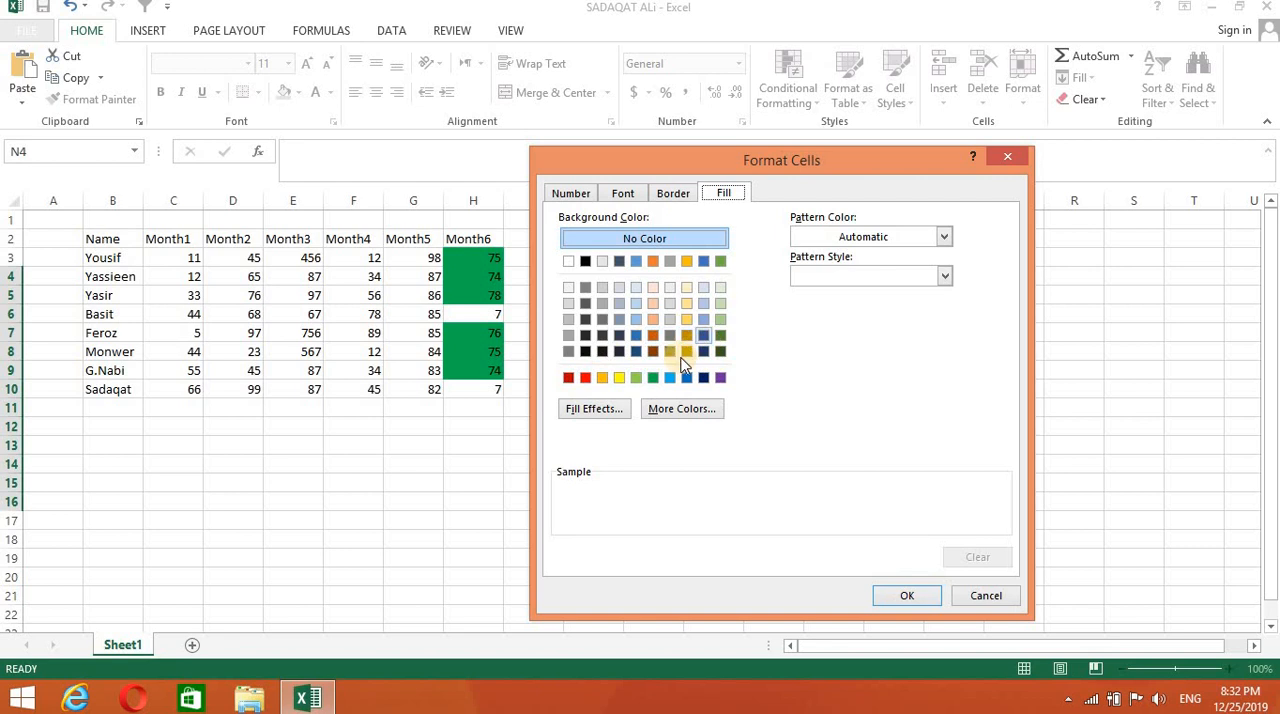
{"action": "left_click", "coordinate": [619, 377]}
{"action": "left_click", "coordinate": [906, 596]}
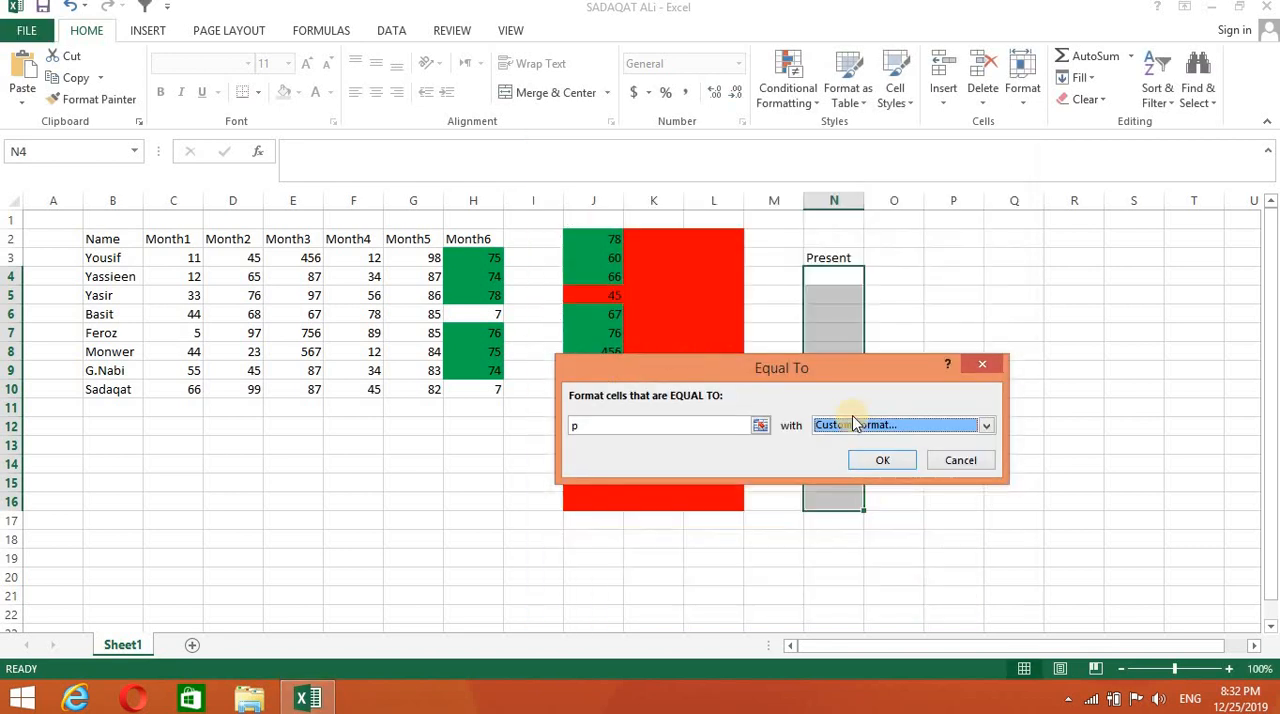
{"action": "left_click", "coordinate": [878, 460]}
{"action": "left_click", "coordinate": [928, 296]}
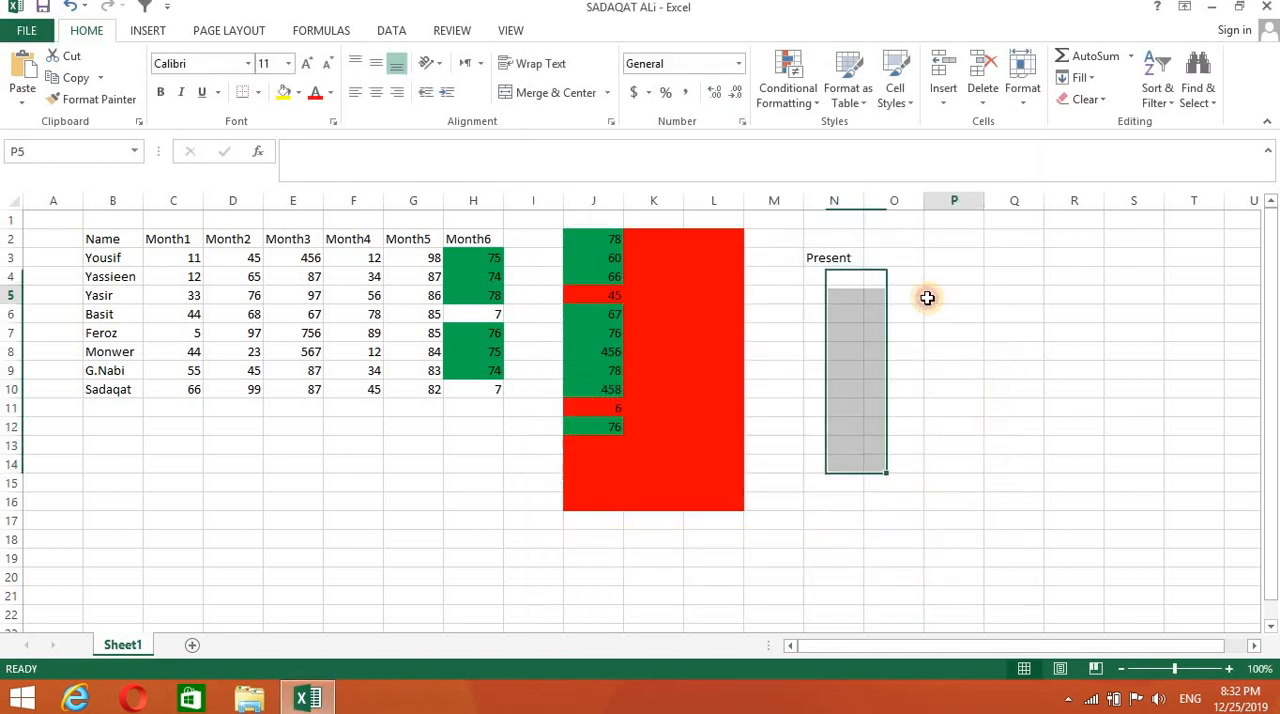
- Enter Present in cell N4 to test the Equal To rule
{"action": "left_click", "coordinate": [840, 277]}
{"action": "type", "text": "present"}
{"action": "key", "text": "Return"}
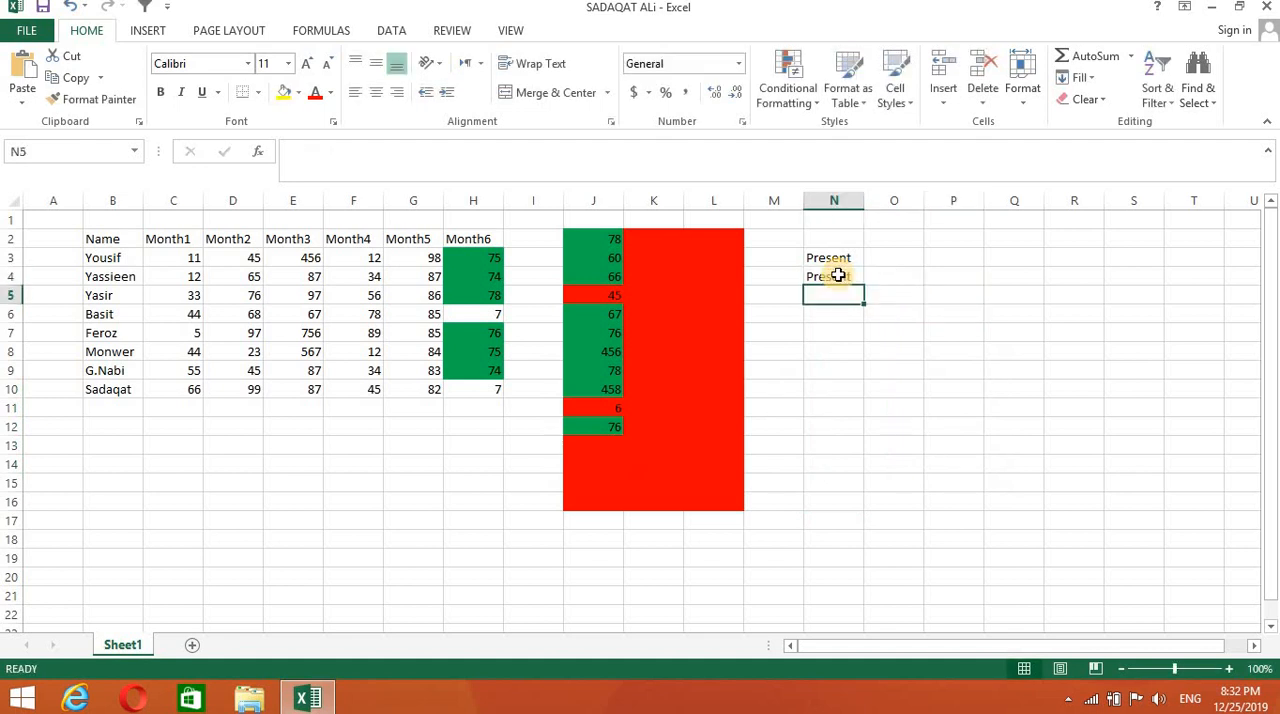
- Replace the content of cell N4 with the single letter p
{"action": "double_click", "coordinate": [843, 276]}
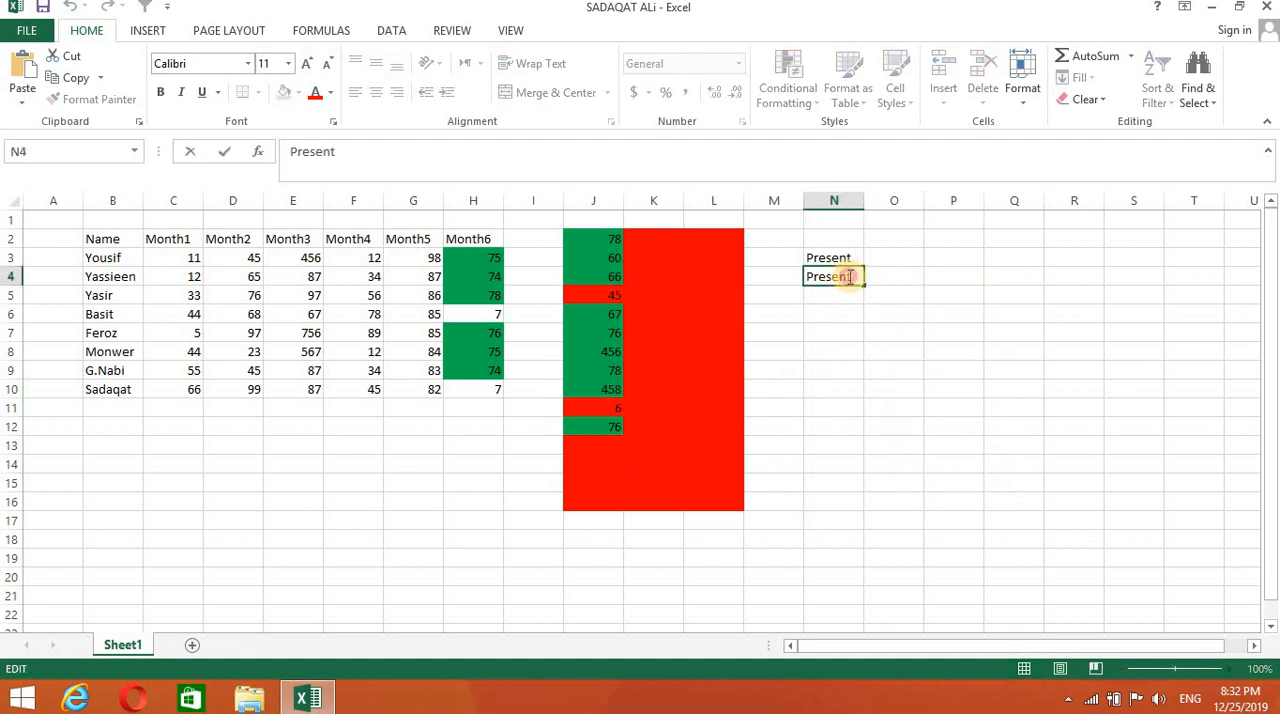
{"action": "left_click_drag", "start_coordinate": [850, 277], "coordinate": [766, 266]}
{"action": "key", "text": "BackSpace"}
{"action": "type", "text": "p"}
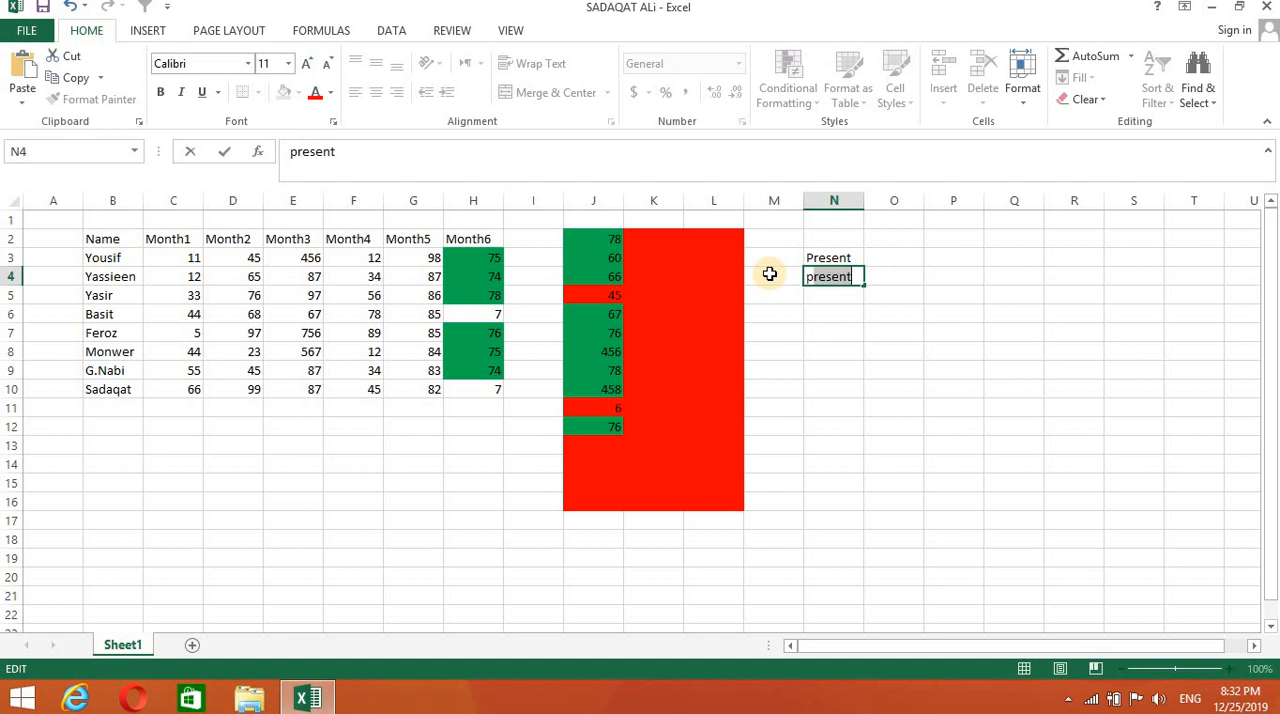
{"action": "key", "text": "Delete"}
{"action": "key", "text": "Return"}
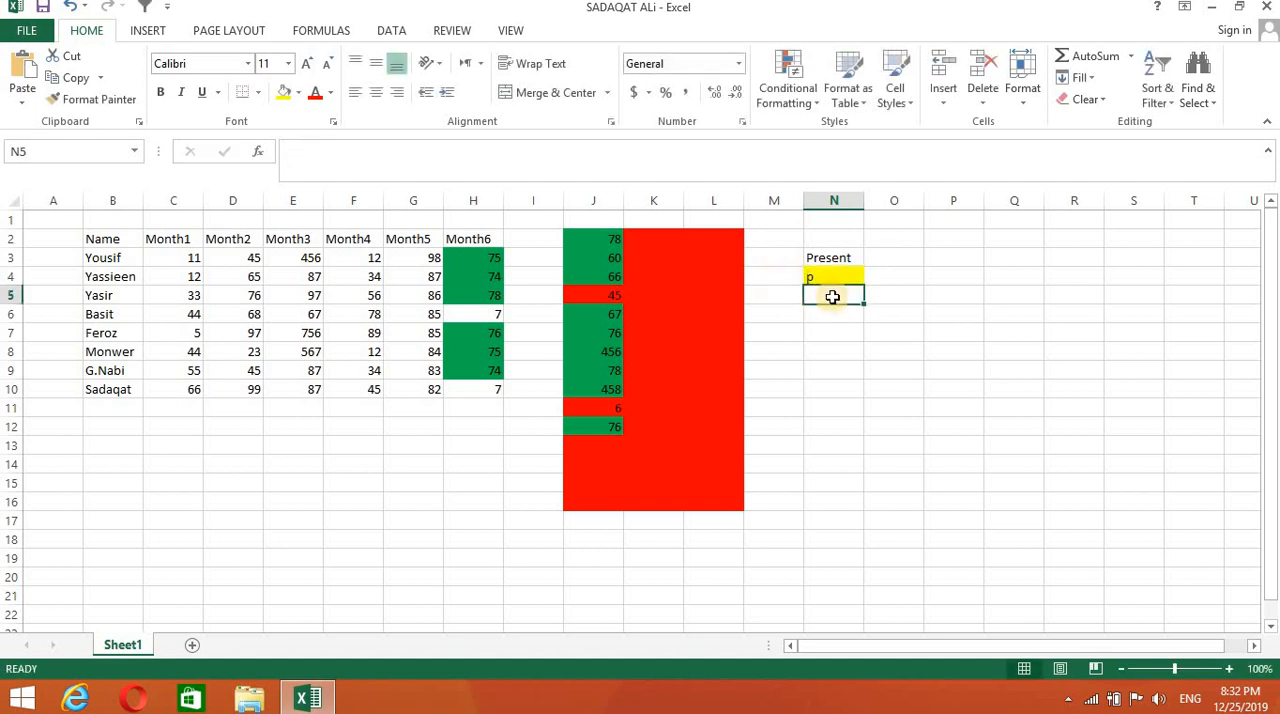
- Enter a in cell N5 and p in cell N6 to test the rule for p
{"action": "type", "text": "n"}
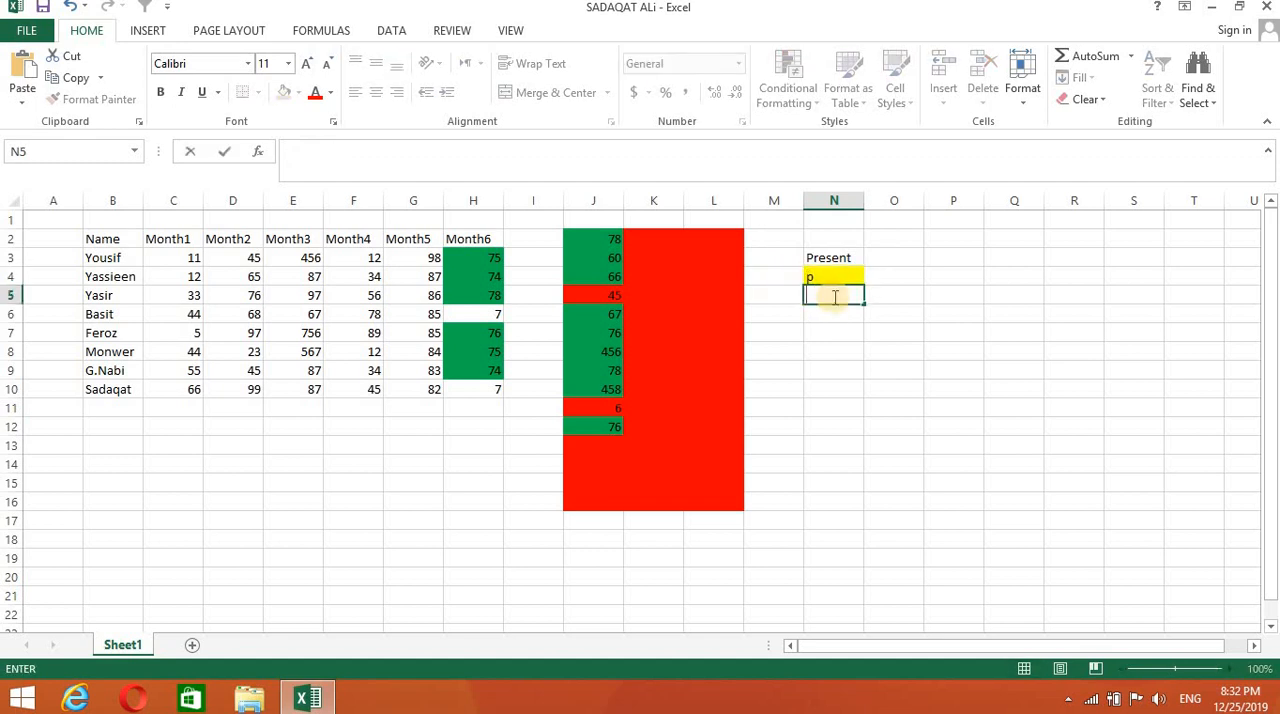
{"action": "key", "text": "Return"}
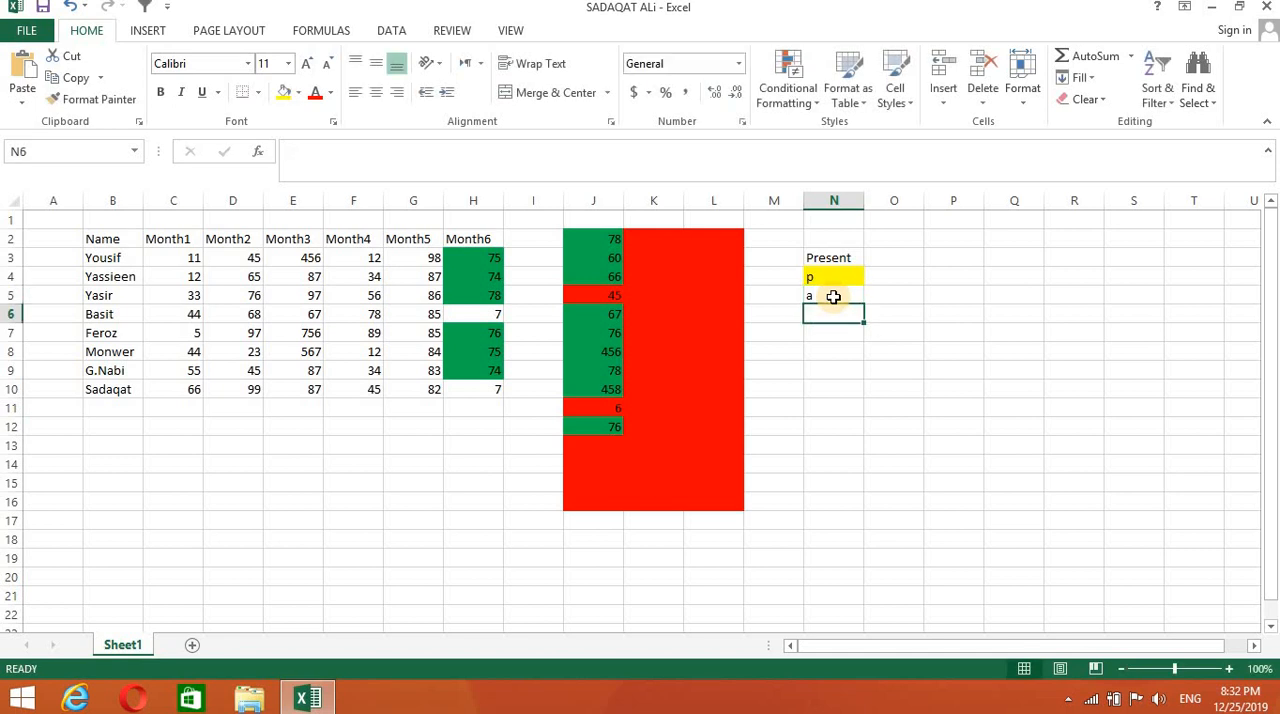
{"action": "type", "text": "p"}
{"action": "key", "text": "Return"}
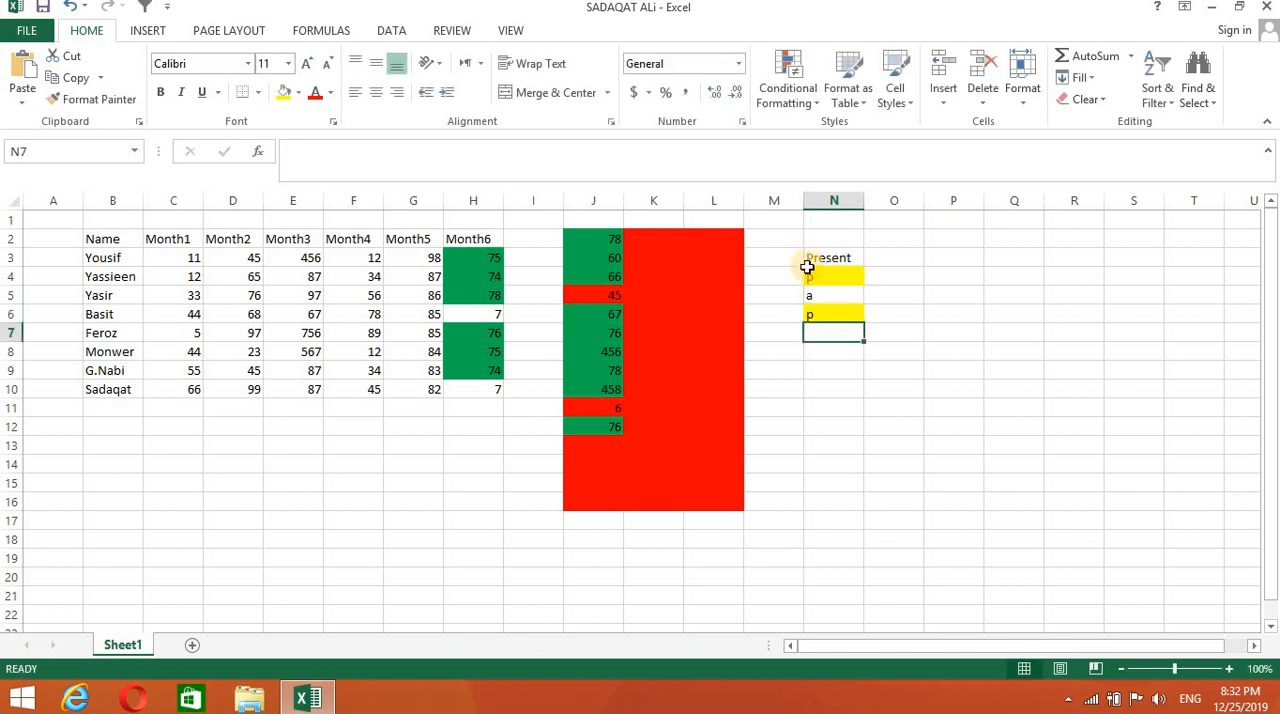
- Start a second Equal To highlight rule on N4:N16 that matches the value a
{"action": "left_click_drag", "start_coordinate": [810, 279], "coordinate": [823, 483]}
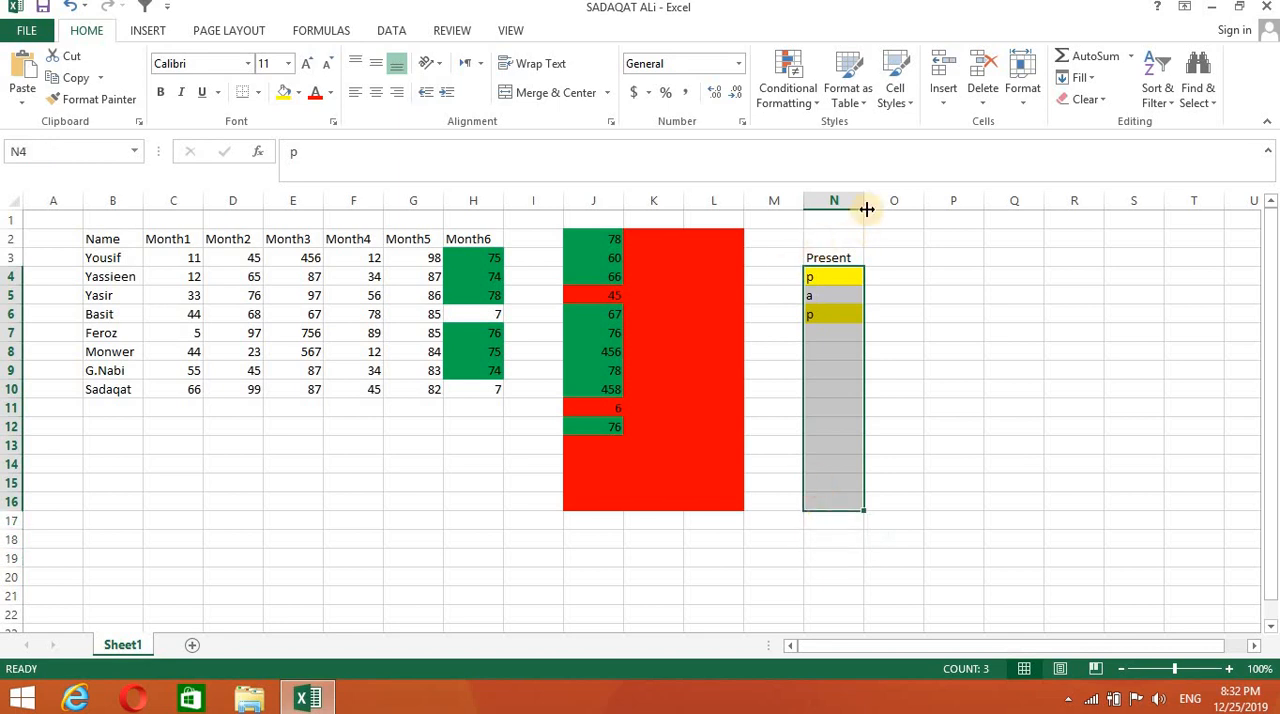
{"action": "left_click", "coordinate": [818, 98]}
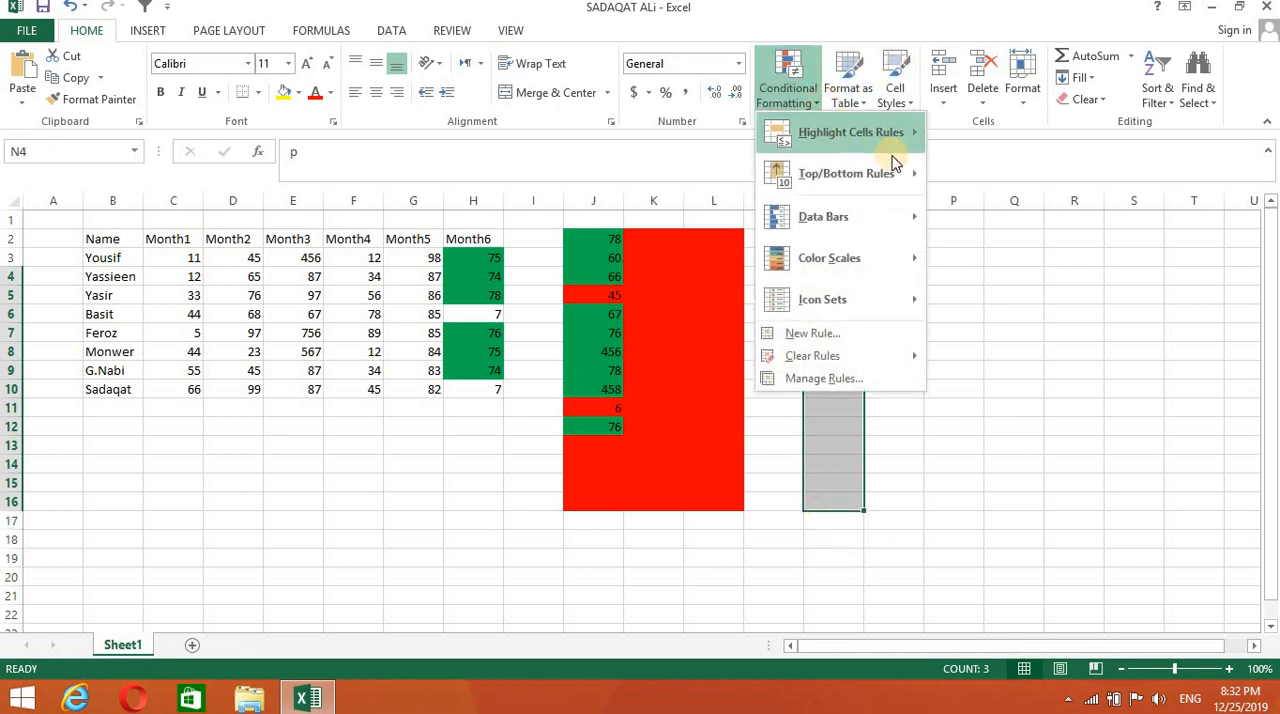
{"action": "mouse_move", "coordinate": [894, 132]}
{"action": "left_click", "coordinate": [966, 252]}
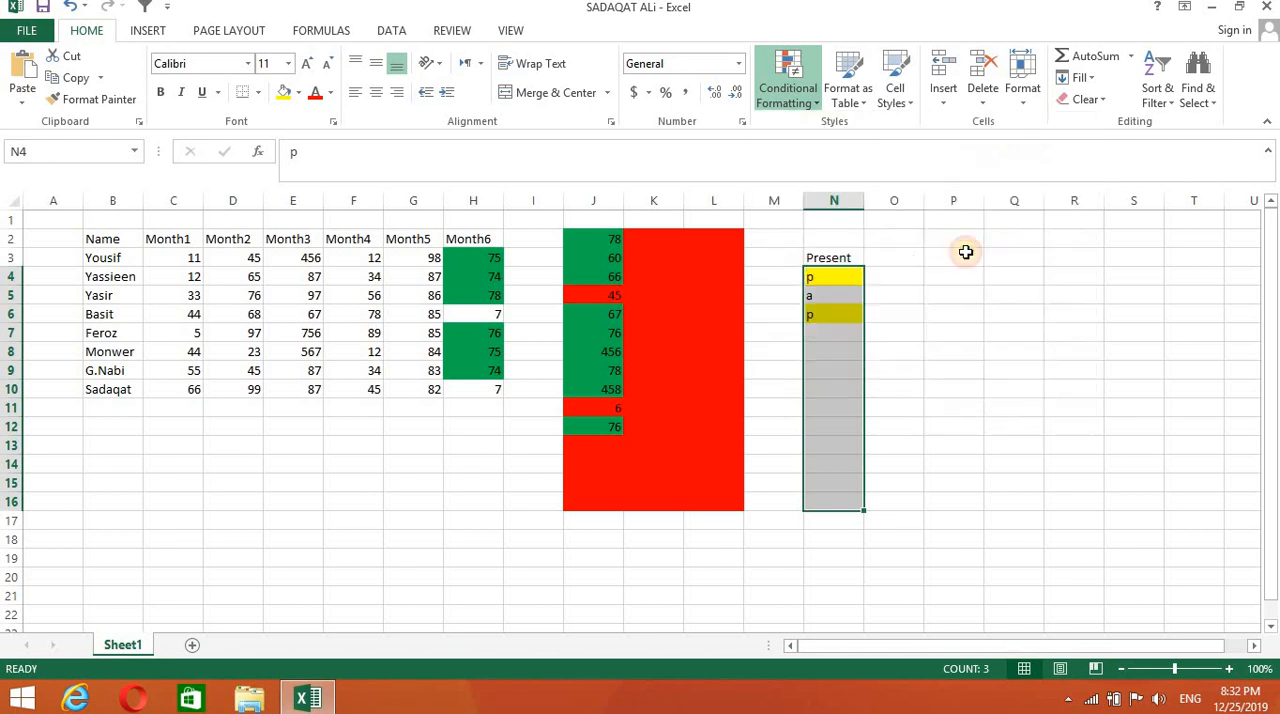
{"action": "type", "text": "a"}
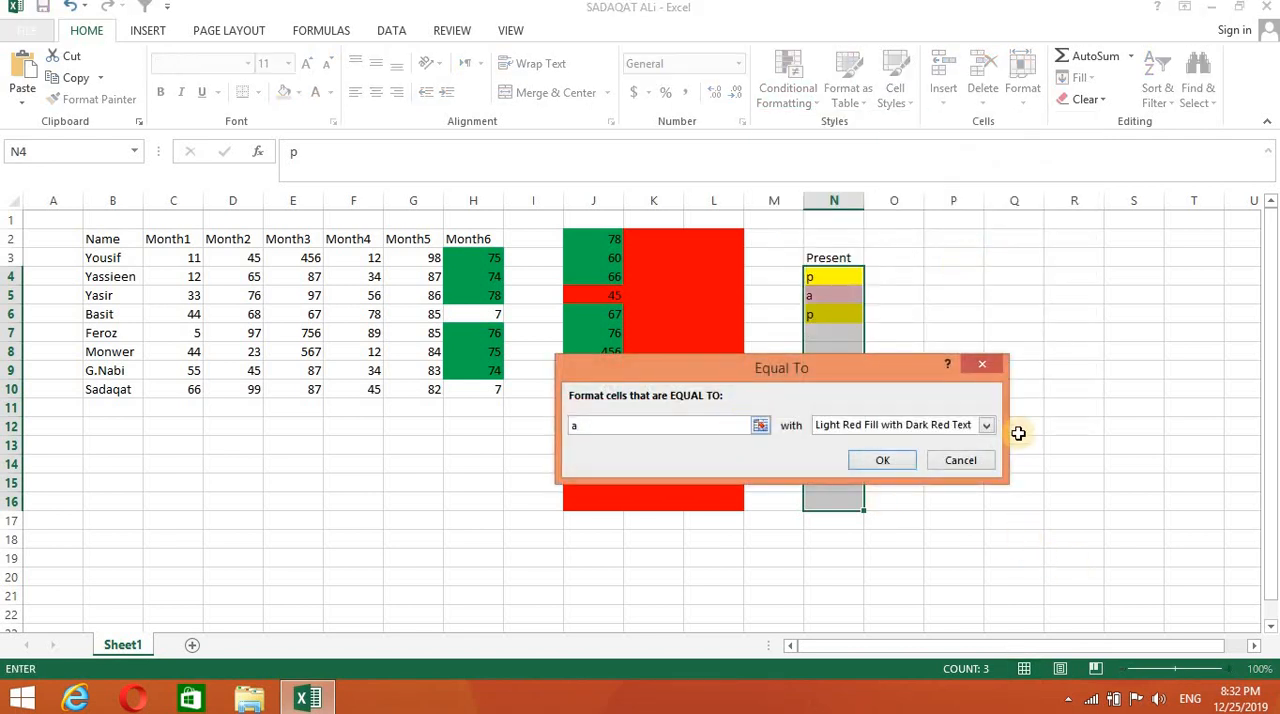
- Give the Equal To rule for a a custom format with a solid dark blue fill and apply it to N4:N16
{"action": "left_click", "coordinate": [987, 428]}
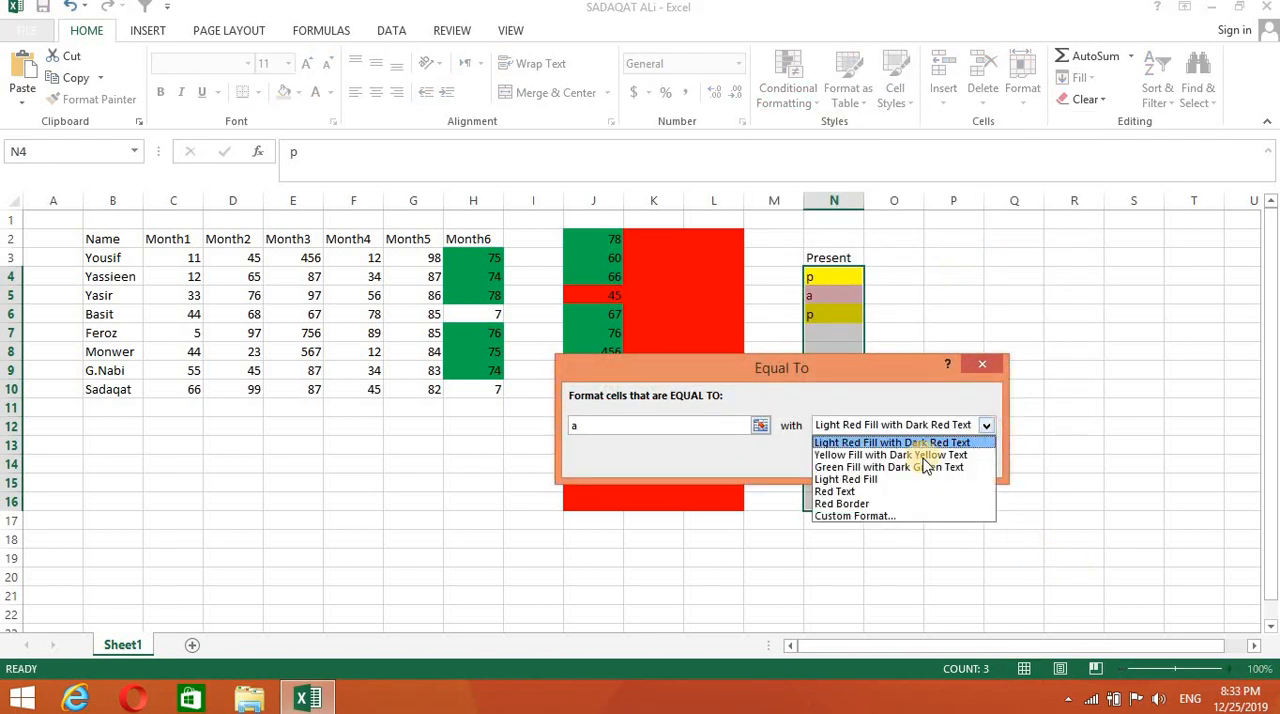
{"action": "left_click", "coordinate": [852, 516]}
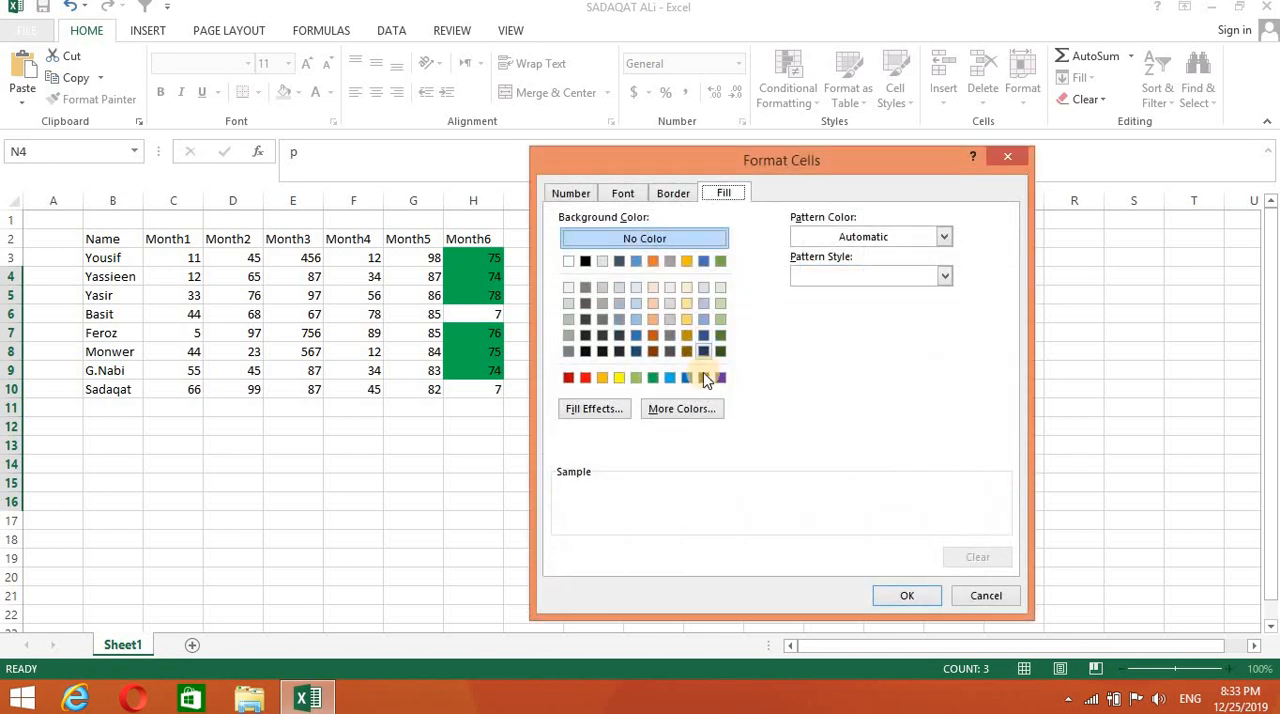
{"action": "left_click", "coordinate": [704, 378]}
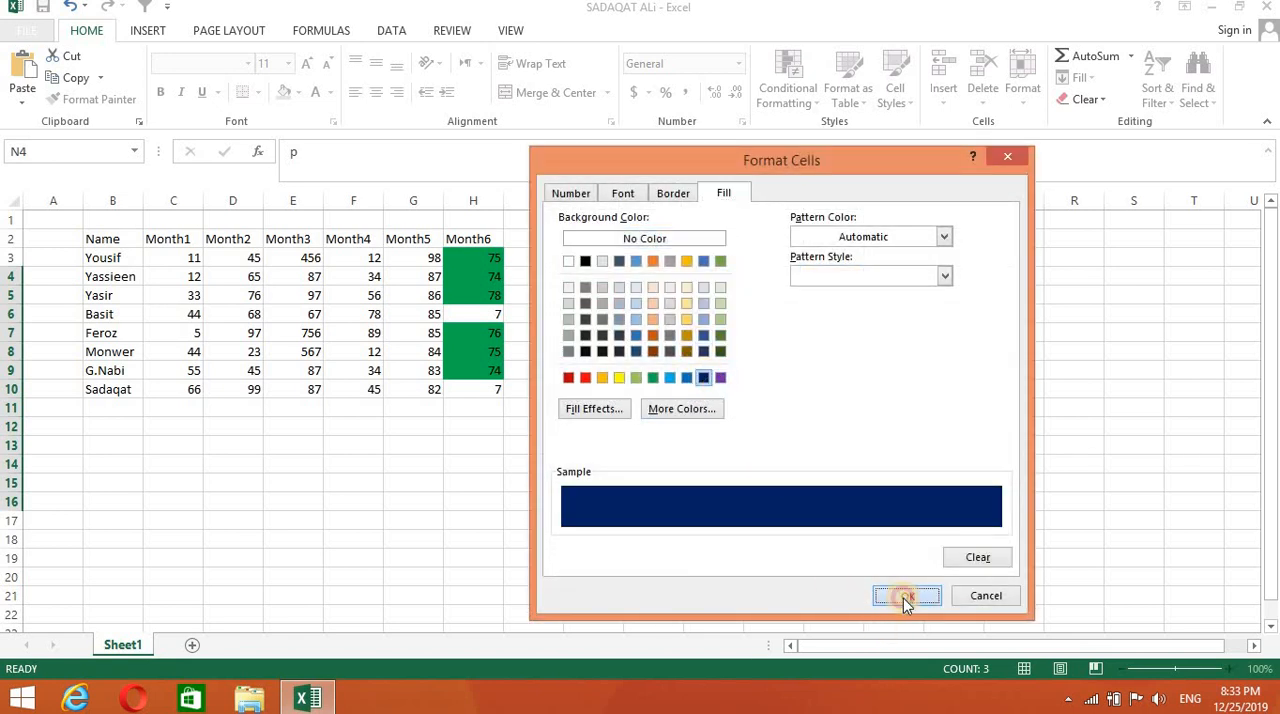
{"action": "left_click", "coordinate": [905, 597]}
{"action": "left_click", "coordinate": [884, 461]}
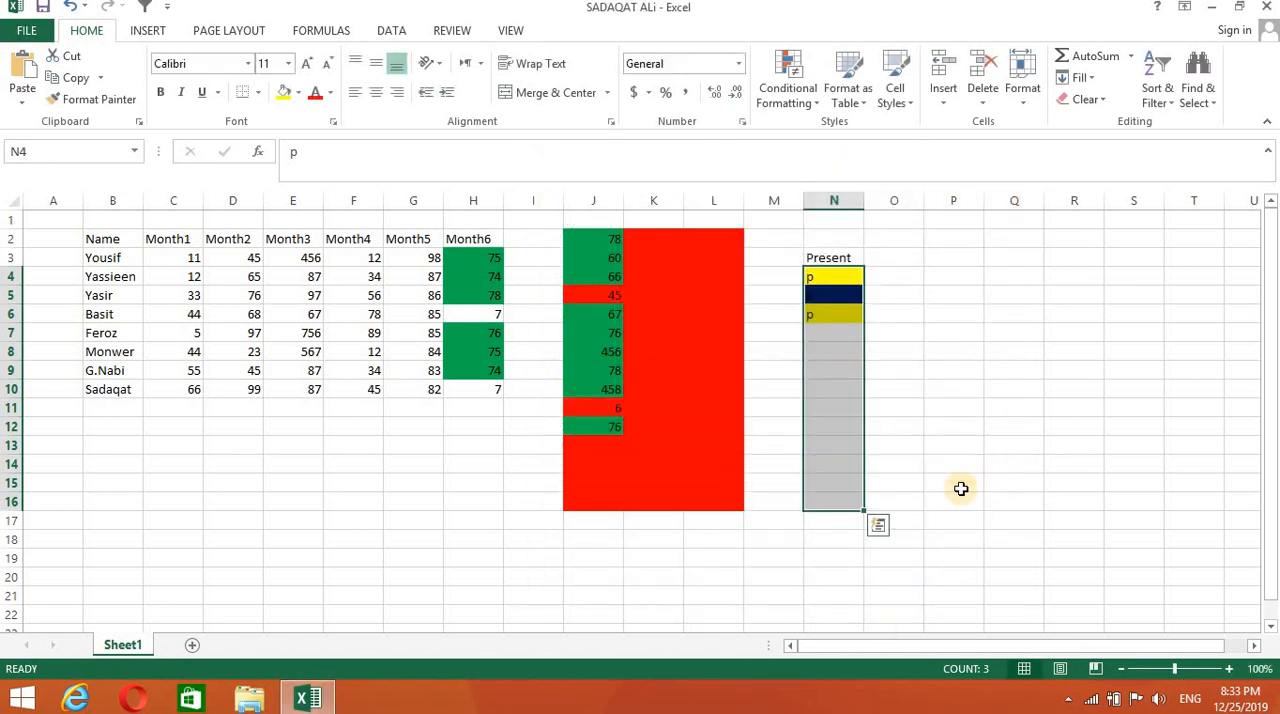
{"action": "left_click", "coordinate": [960, 488]}
- Enter p in cell N7 and a in cell N8 to test both attendance rules
{"action": "left_click", "coordinate": [828, 332]}
{"action": "double_click", "coordinate": [828, 332]}
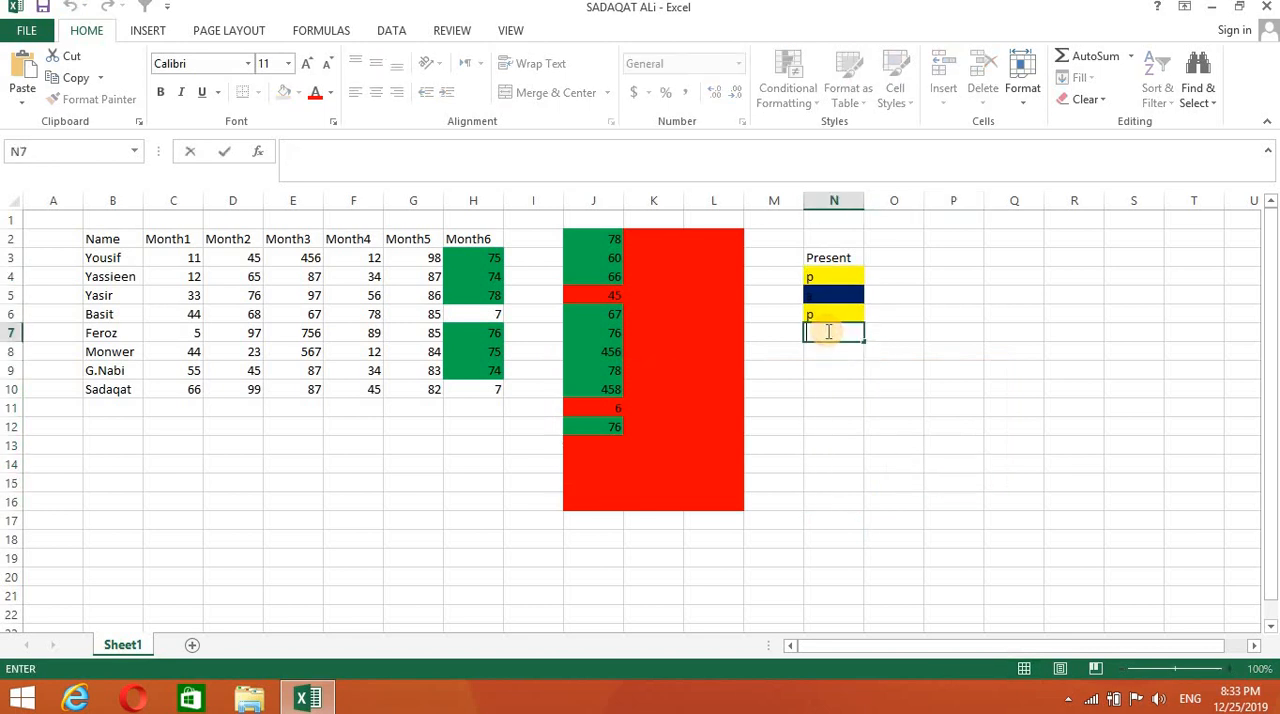
{"action": "key", "text": "Return"}
{"action": "type", "text": "a"}
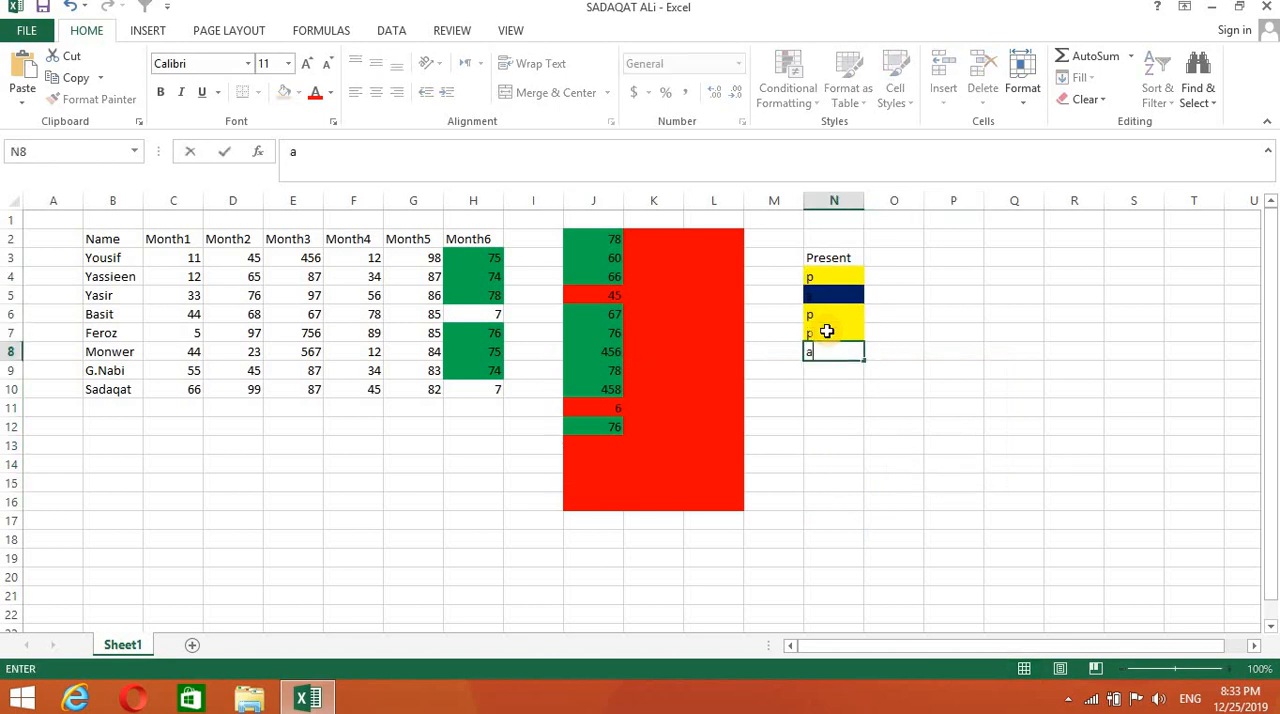
{"action": "key", "text": "Return"}
{"action": "left_click", "coordinate": [992, 427]}
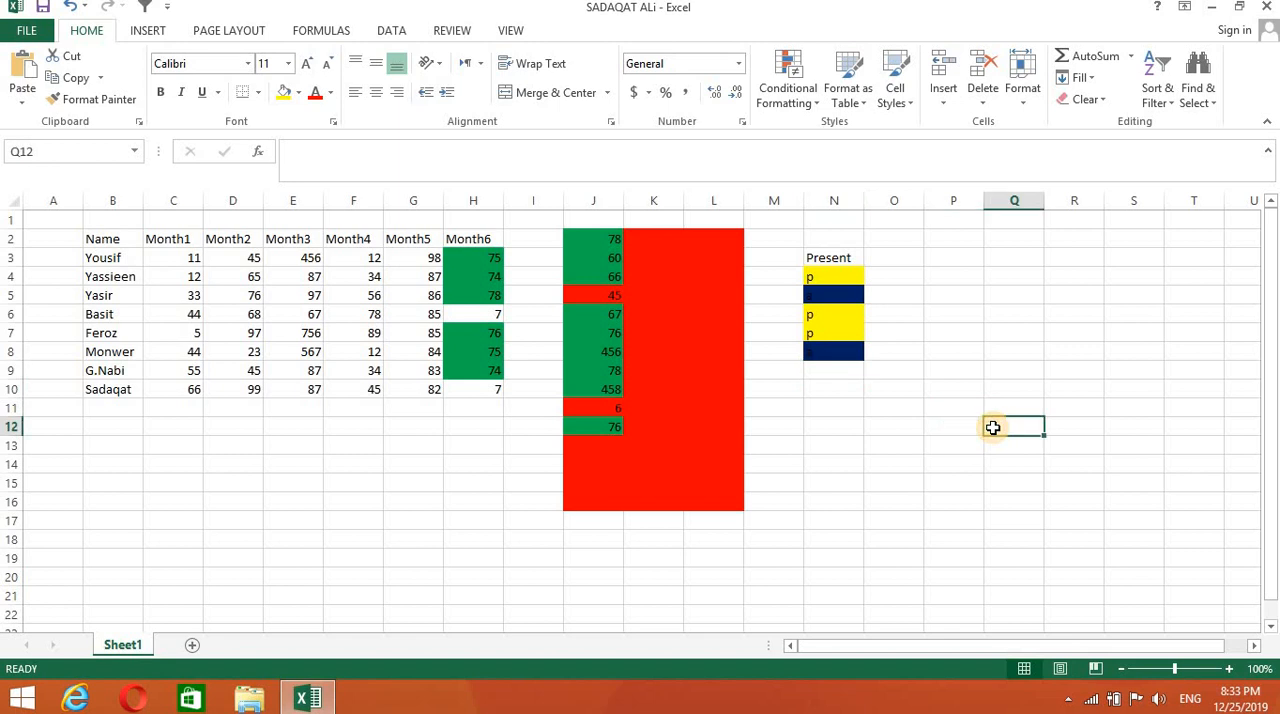
{"action": "left_click", "coordinate": [816, 104]}
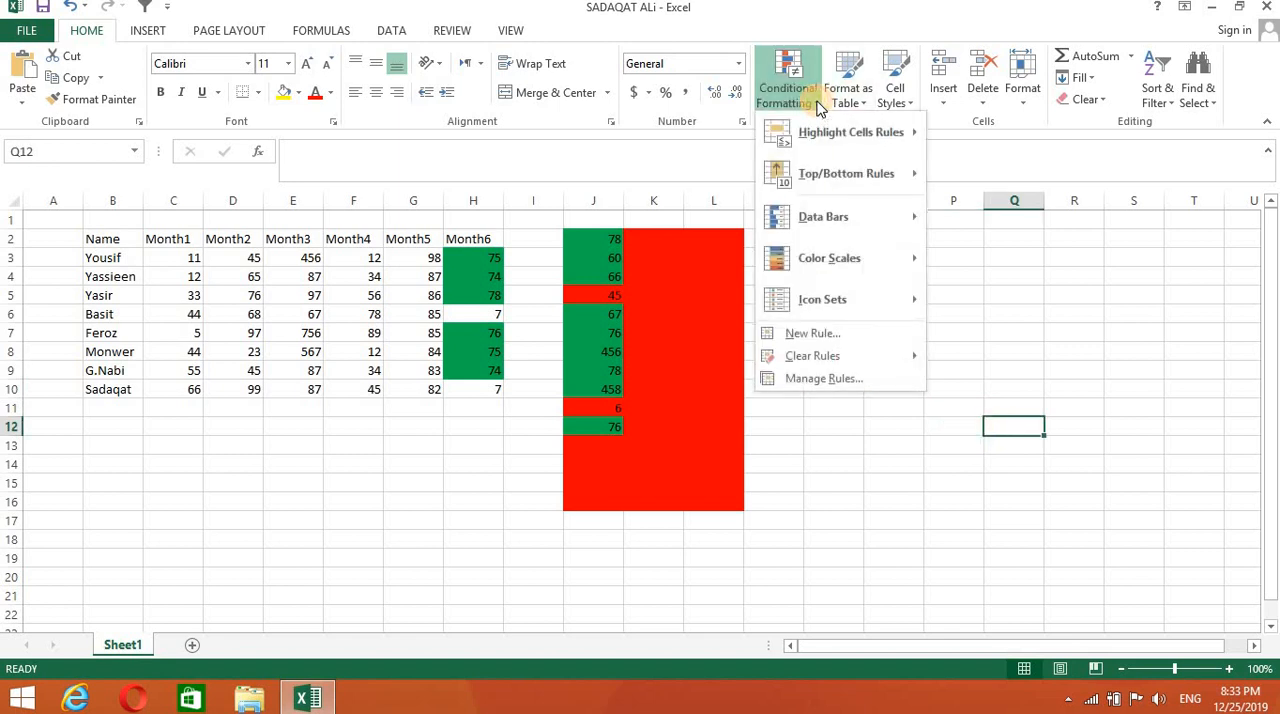
{"action": "left_click", "coordinate": [745, 494]}
- Apply the Green - Yellow - Red Color Scale to the Month4 values in F3:F10
{"action": "left_click_drag", "start_coordinate": [352, 258], "coordinate": [352, 397]}
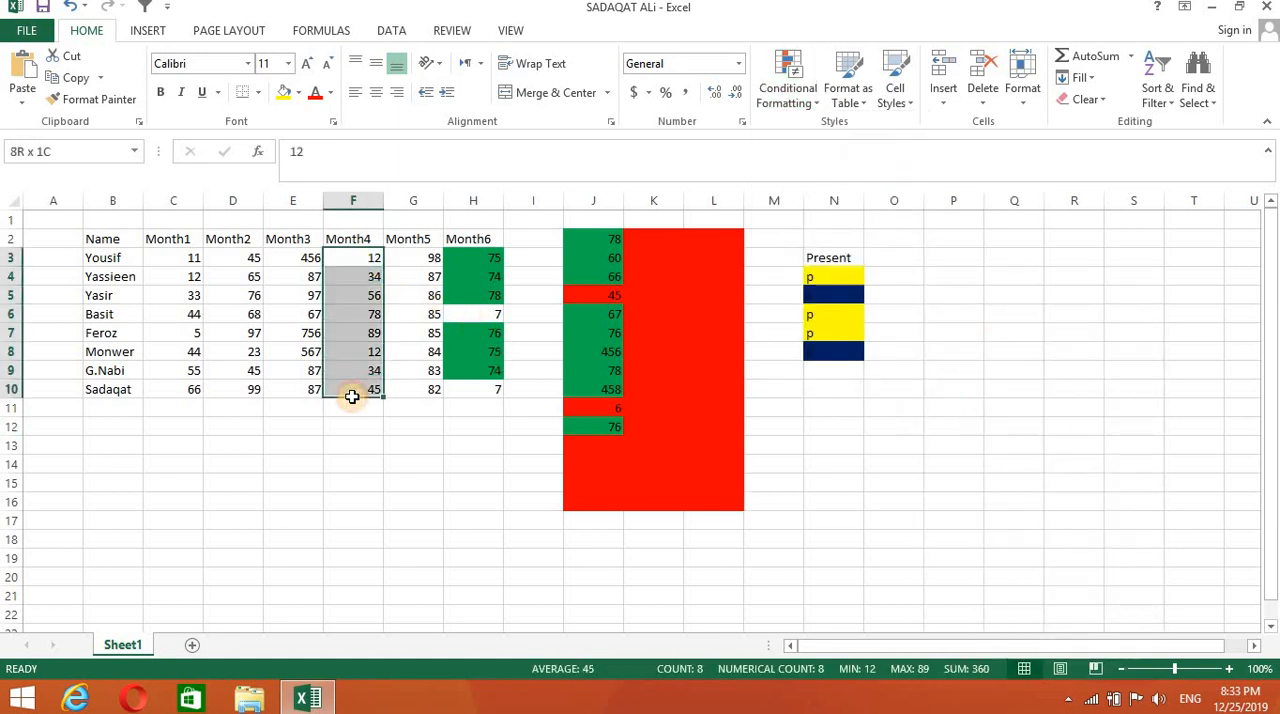
{"action": "left_click", "coordinate": [818, 98]}
{"action": "mouse_move", "coordinate": [905, 218]}
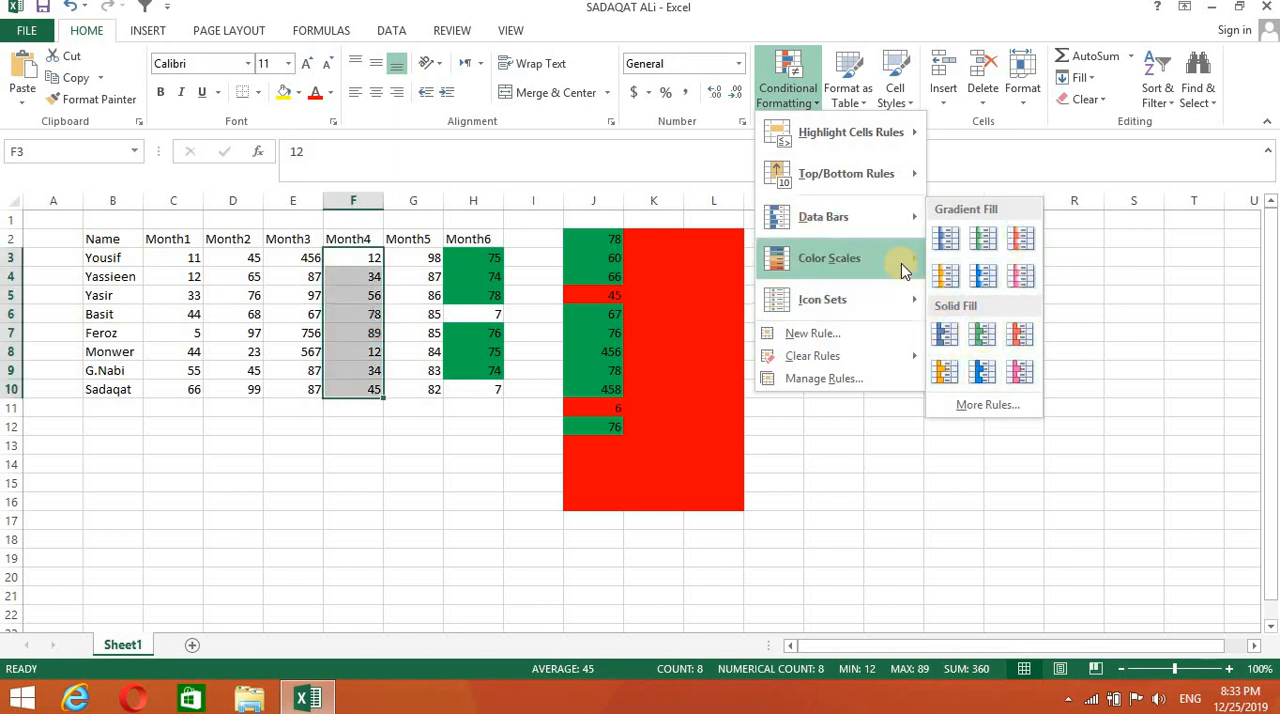
{"action": "mouse_move", "coordinate": [905, 260]}
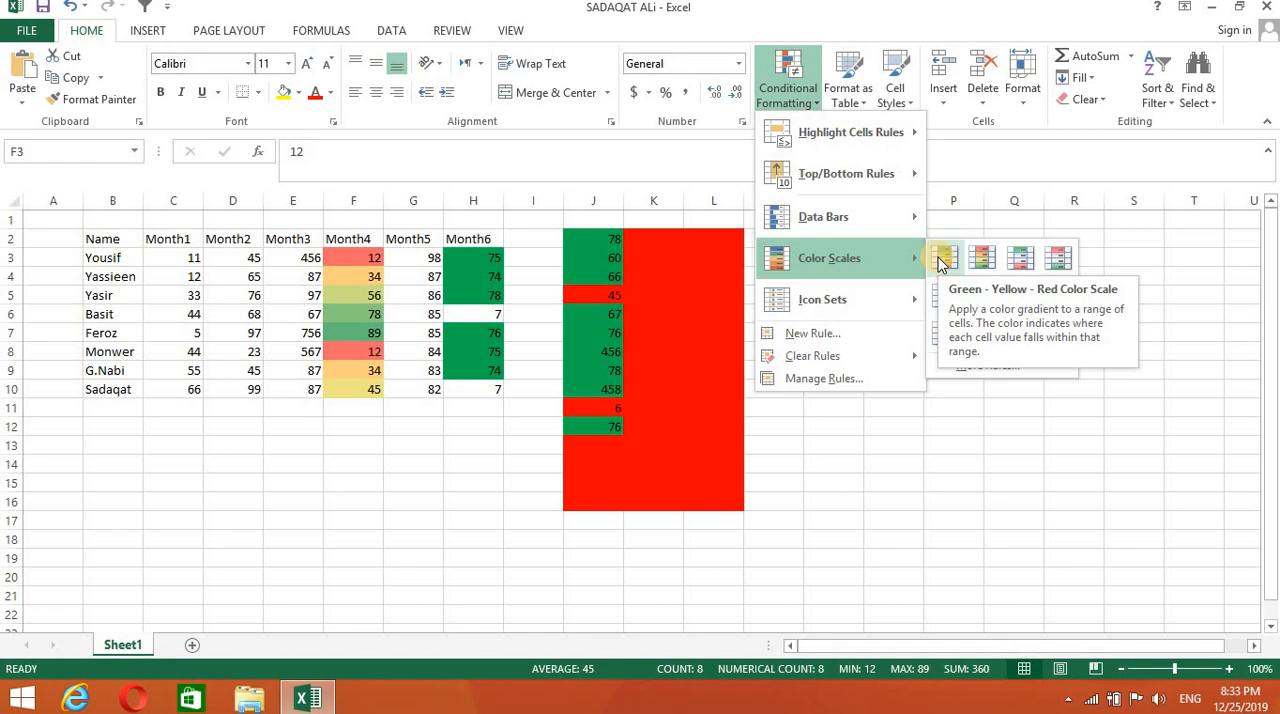
{"action": "left_click", "coordinate": [940, 260]}
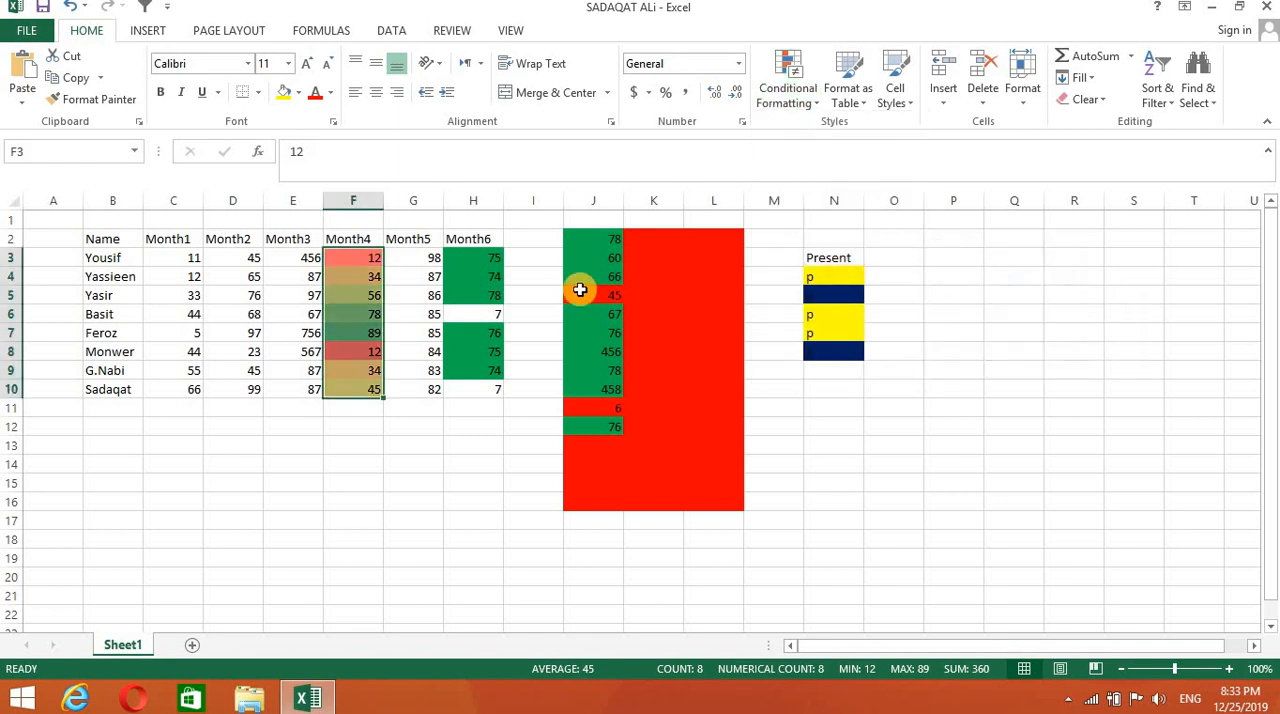
{"action": "left_click", "coordinate": [420, 388]}
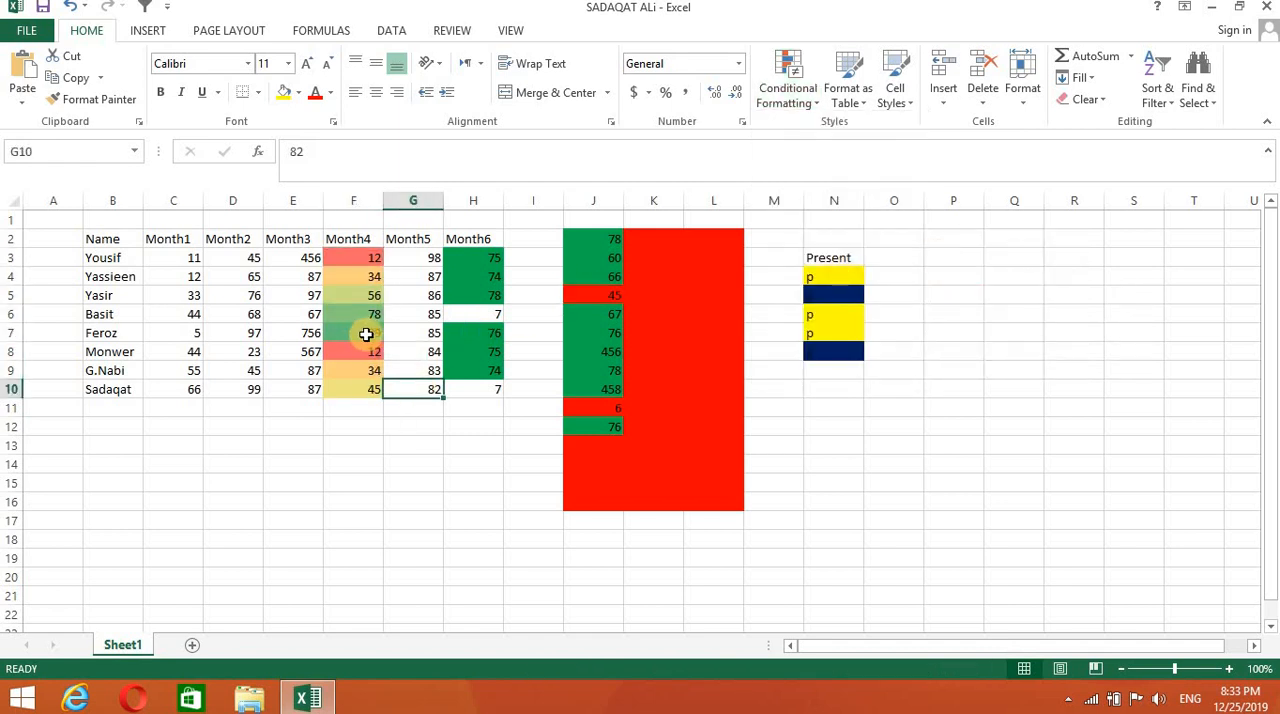
- Change the Month4 value in cell F3 to 3212 to test the color scale
{"action": "double_click", "coordinate": [364, 257]}
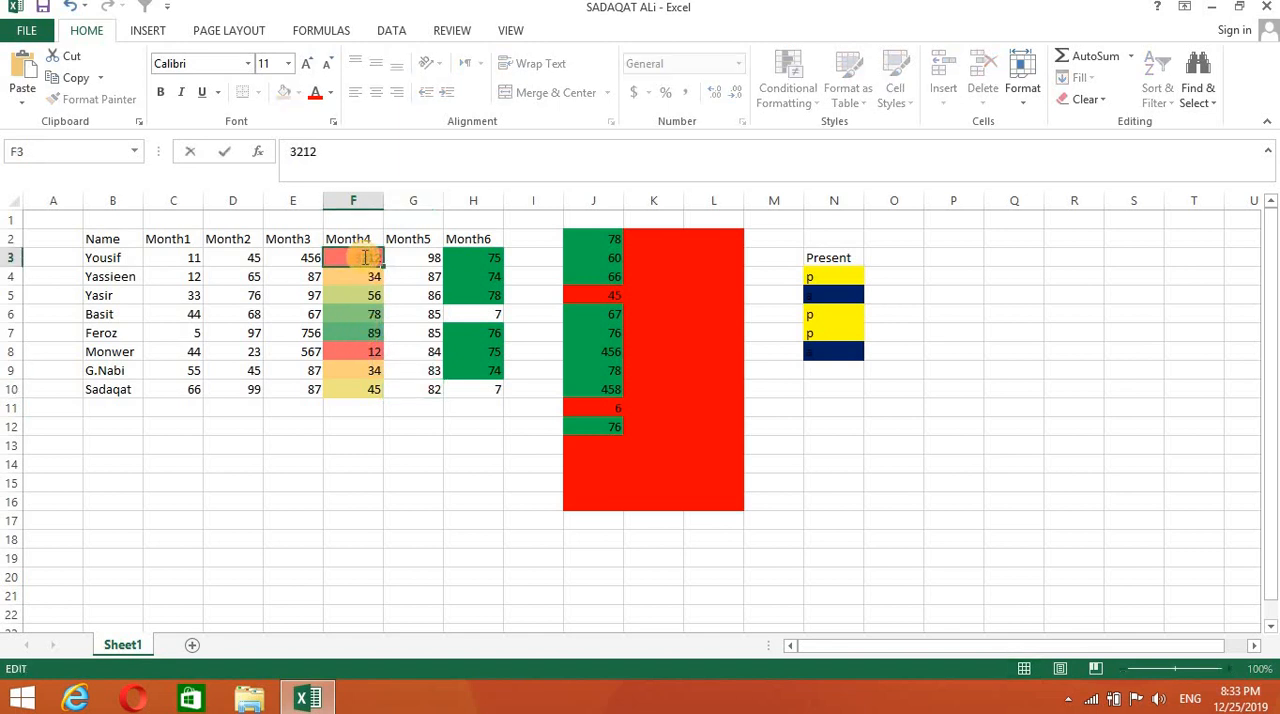
{"action": "type", "text": "32"}
{"action": "left_click", "coordinate": [405, 467]}
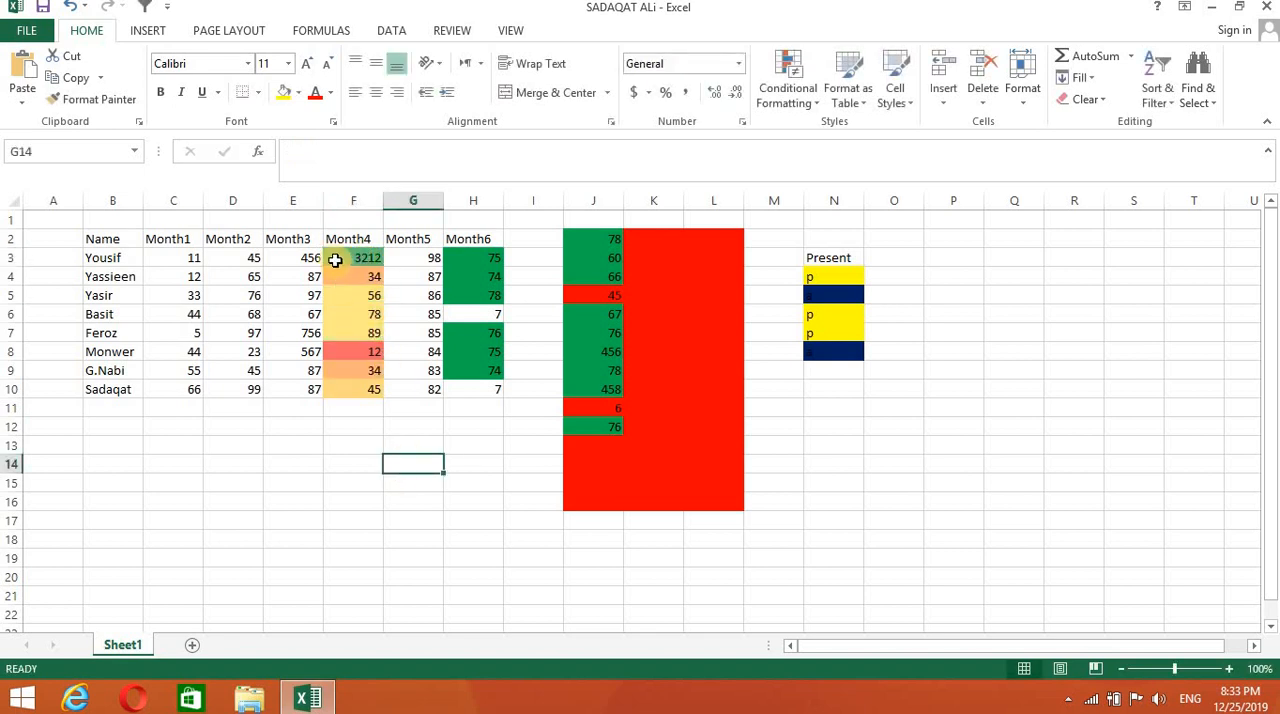
- Preview the Color Scales and Icon Sets options for the Month3 values in E3:E10
{"action": "left_click_drag", "start_coordinate": [286, 263], "coordinate": [297, 388]}
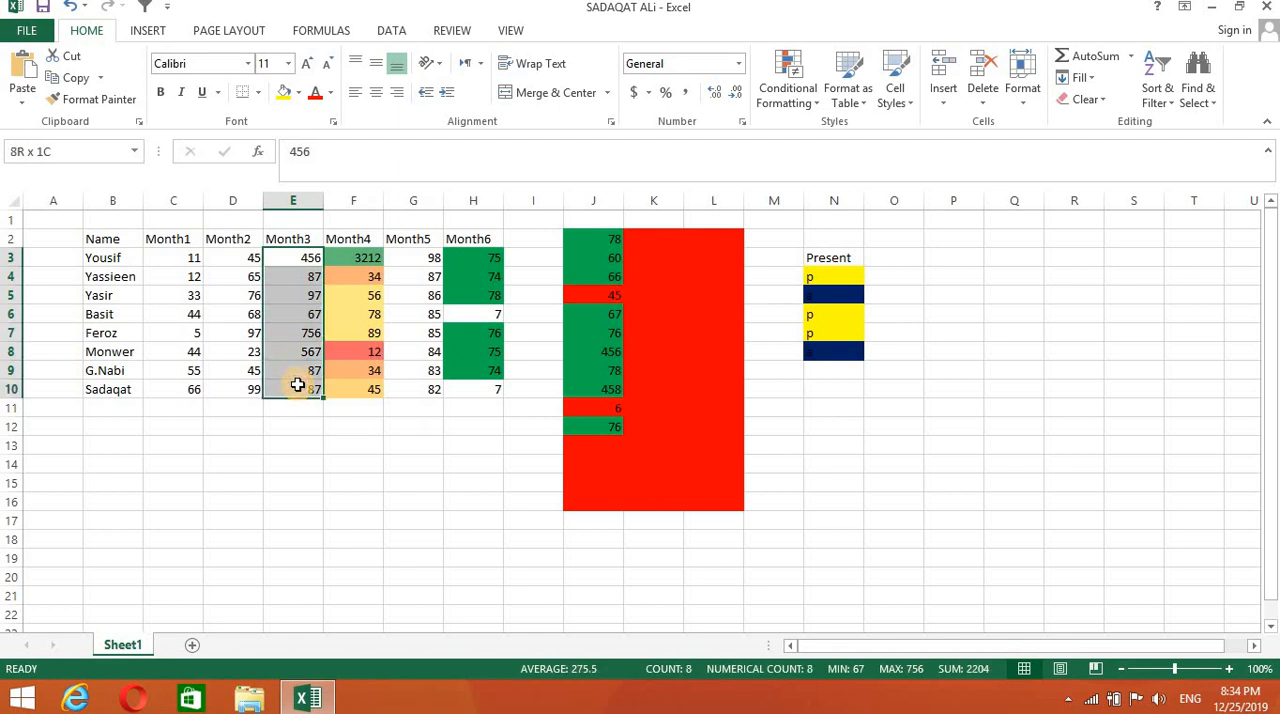
{"action": "left_click", "coordinate": [812, 92]}
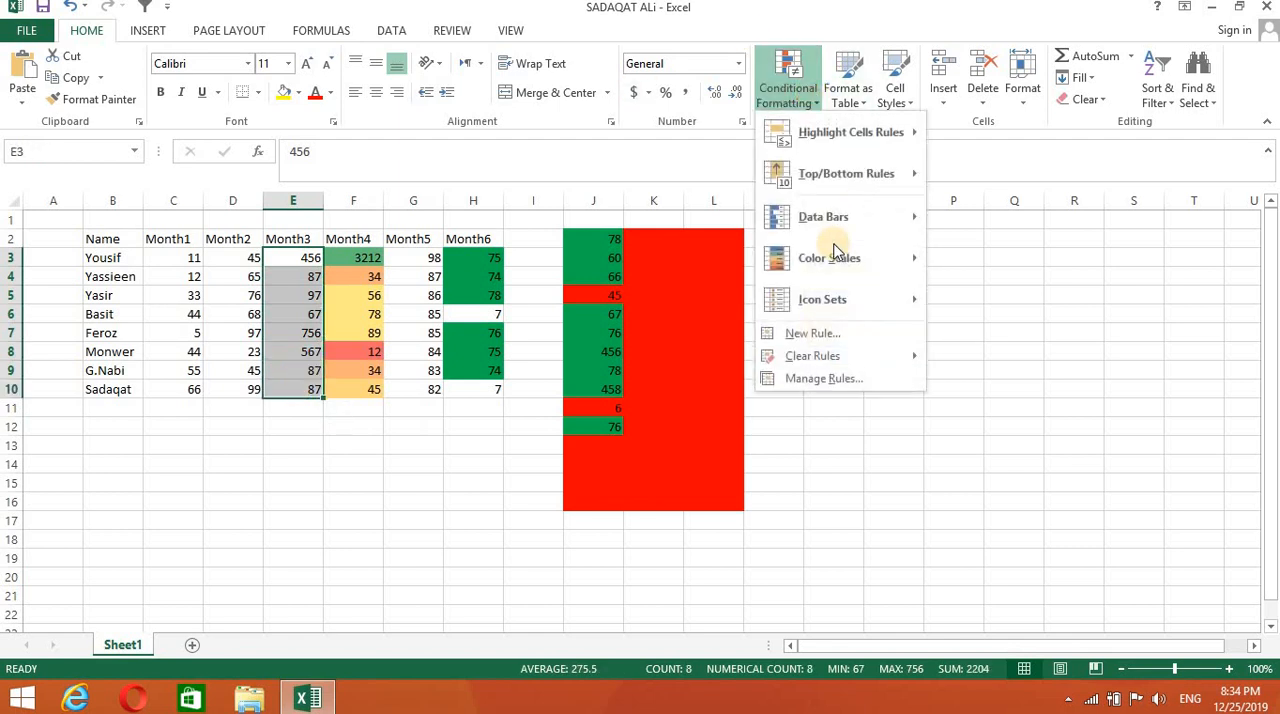
{"action": "mouse_move", "coordinate": [840, 258]}
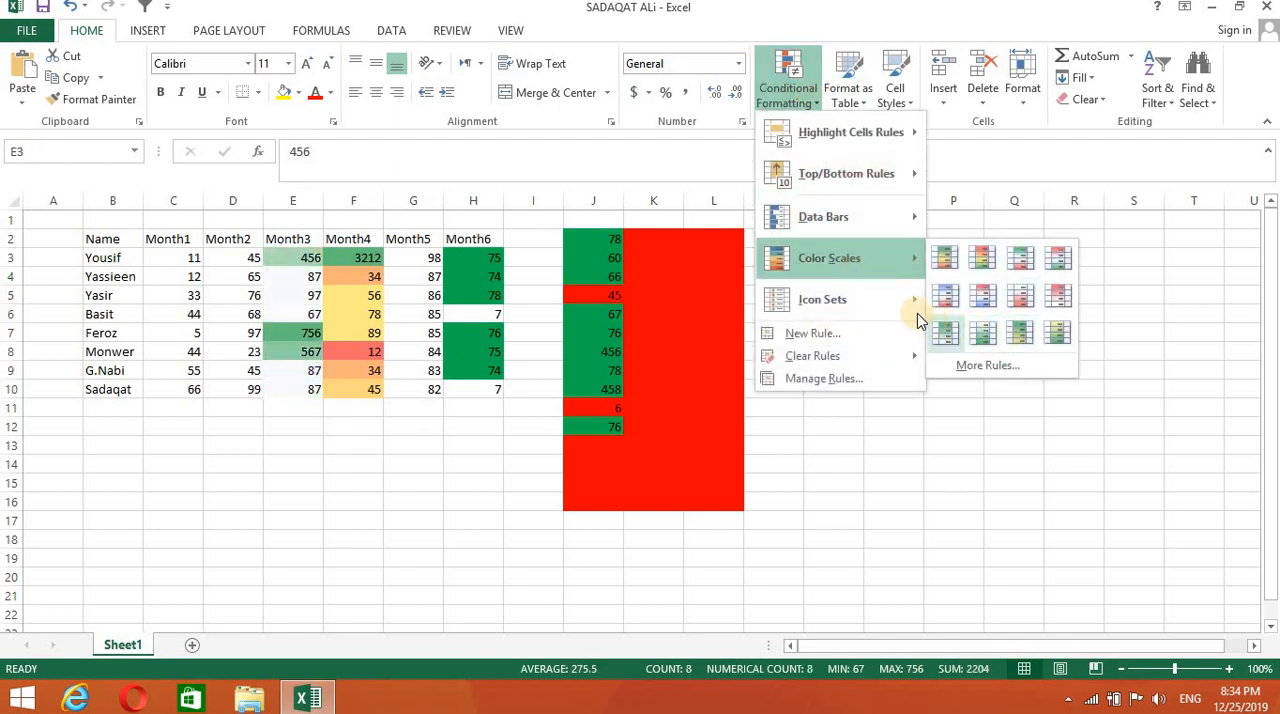
{"action": "mouse_move", "coordinate": [900, 299]}
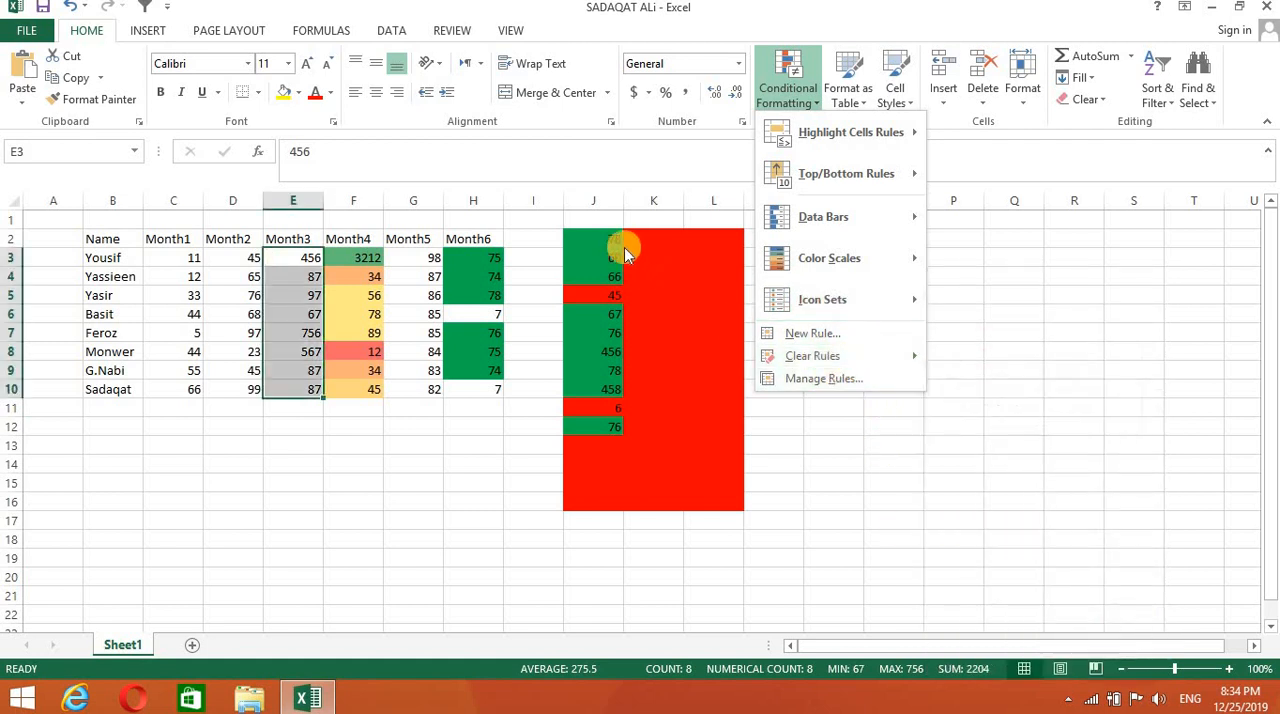
- Clear the conditional formatting rules from the selected cells J2:J17
{"action": "left_click", "coordinate": [590, 240]}
{"action": "left_click_drag", "start_coordinate": [580, 414], "coordinate": [600, 522]}
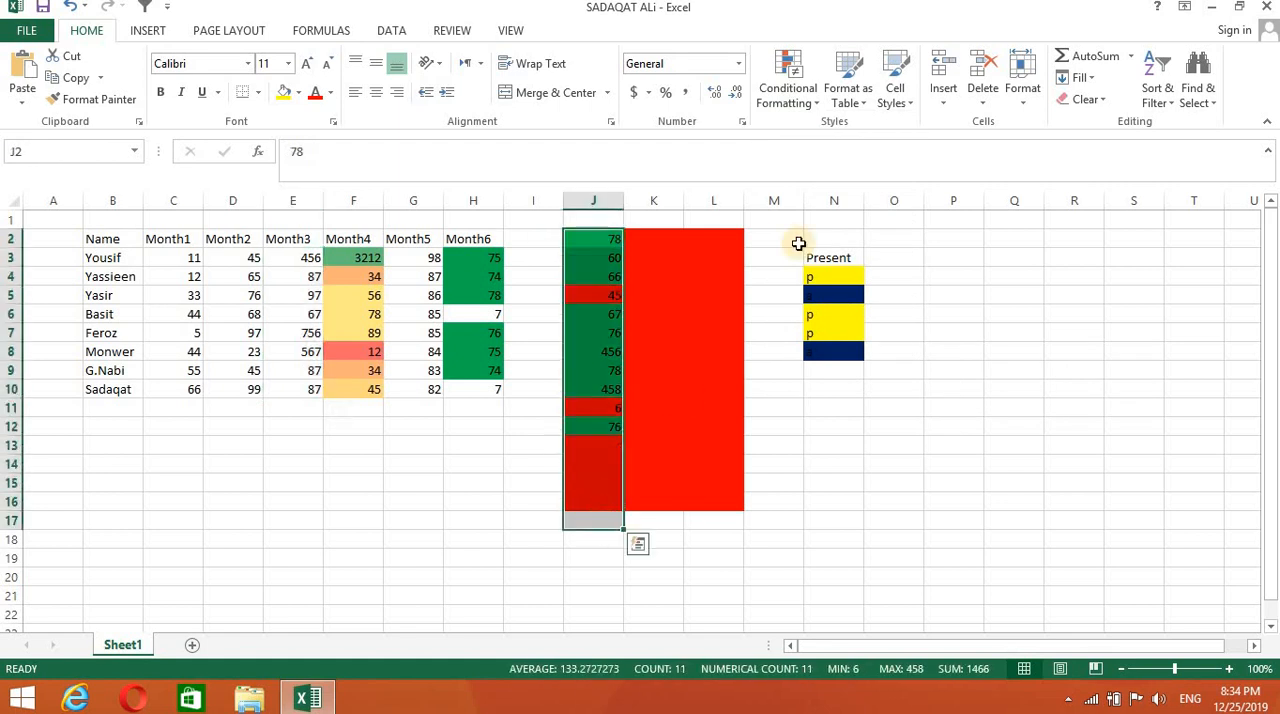
{"action": "left_click", "coordinate": [812, 100]}
{"action": "mouse_move", "coordinate": [820, 360]}
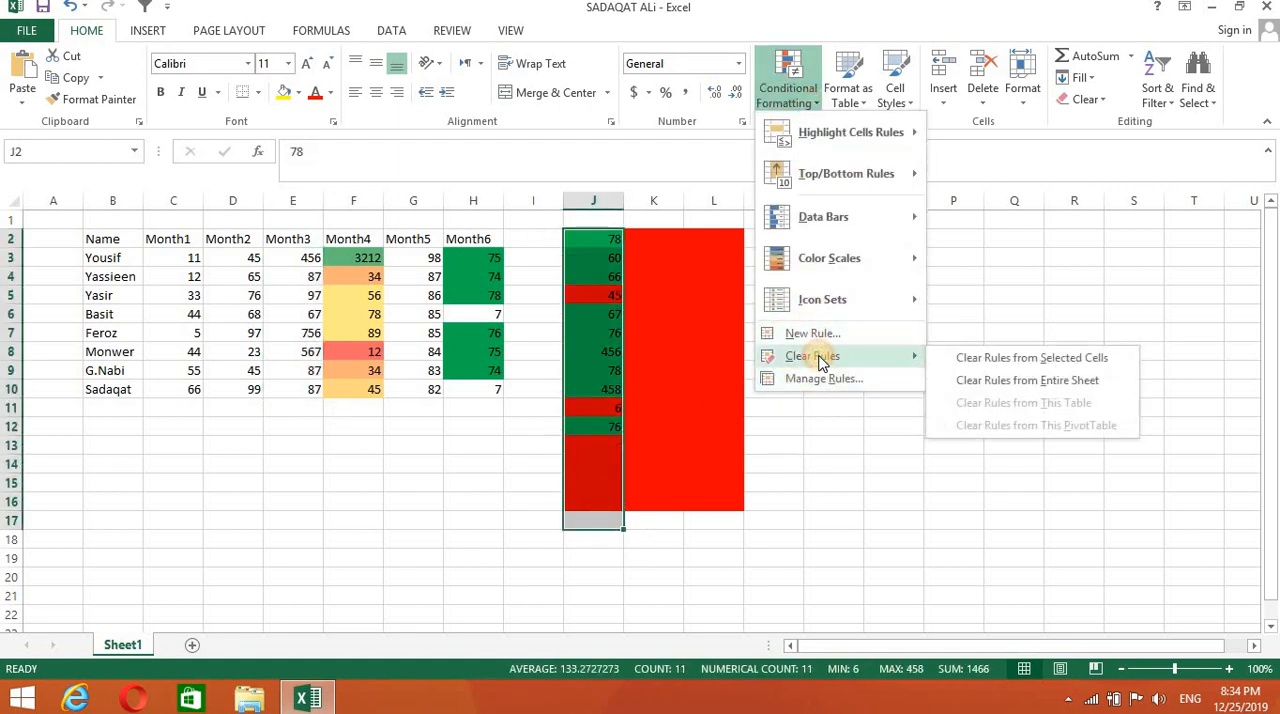
{"action": "left_click", "coordinate": [967, 358]}
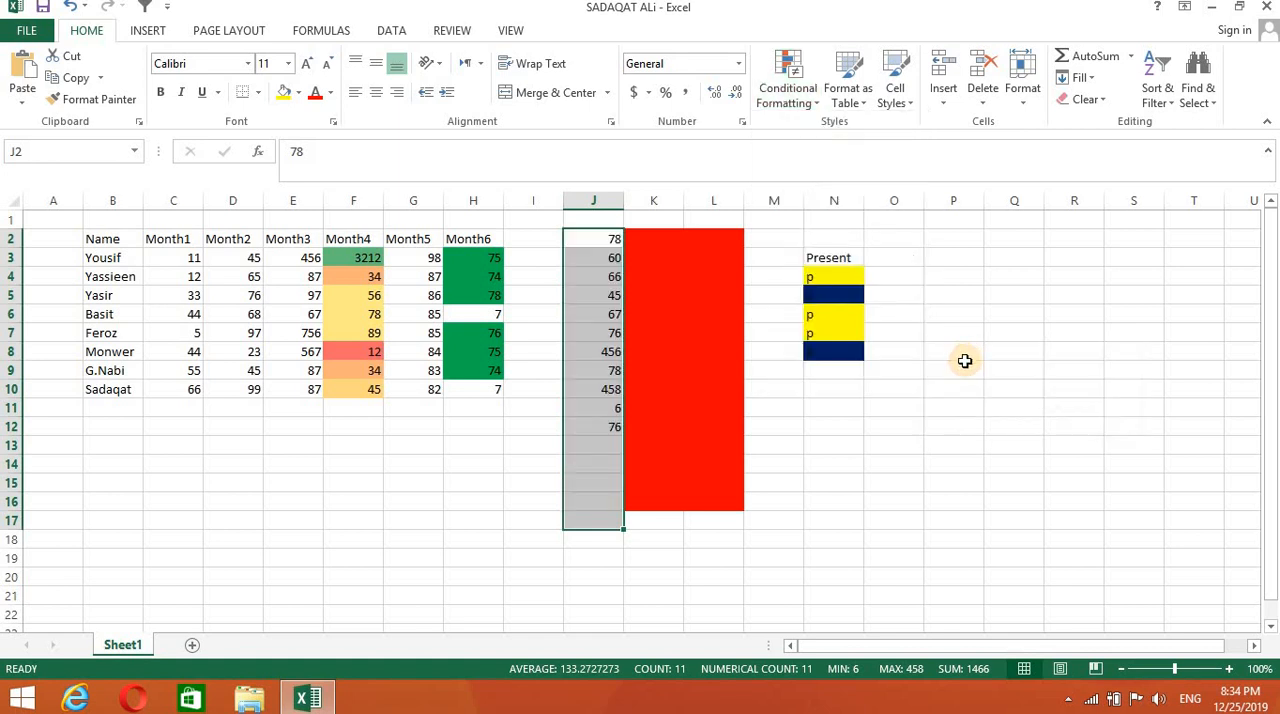
{"action": "left_click", "coordinate": [943, 430]}
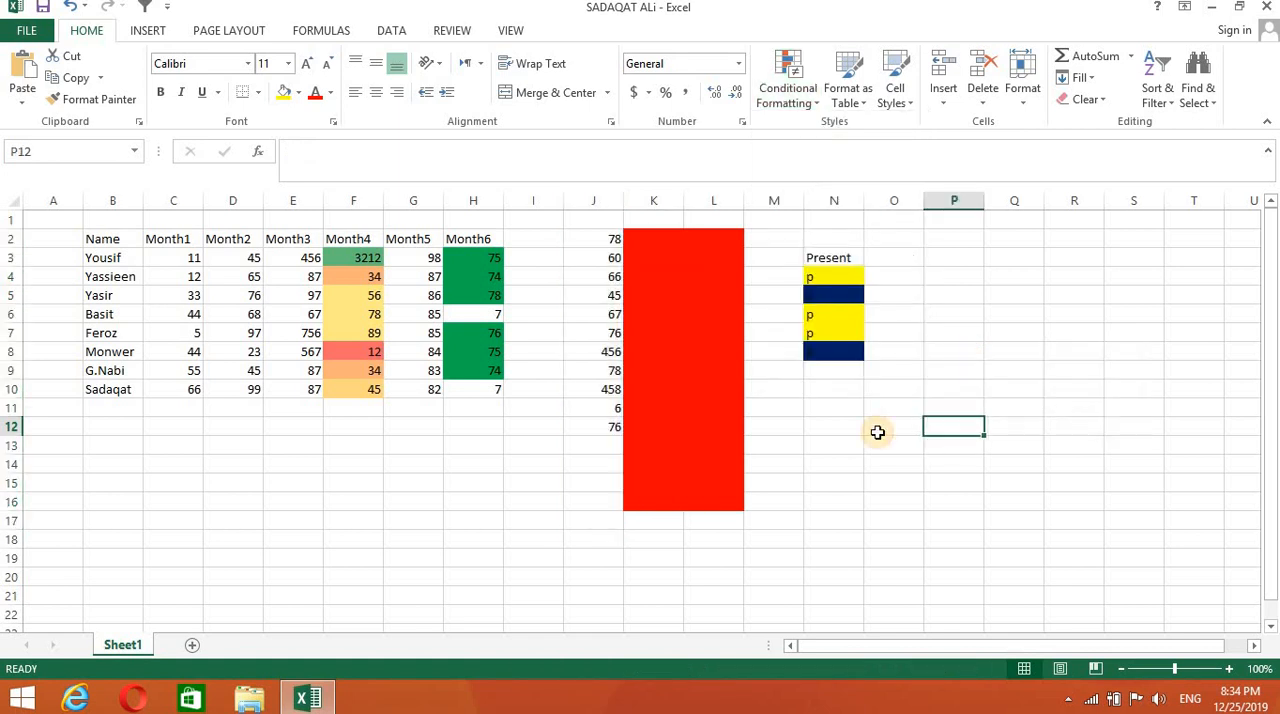
{"action": "left_click", "coordinate": [890, 462]}
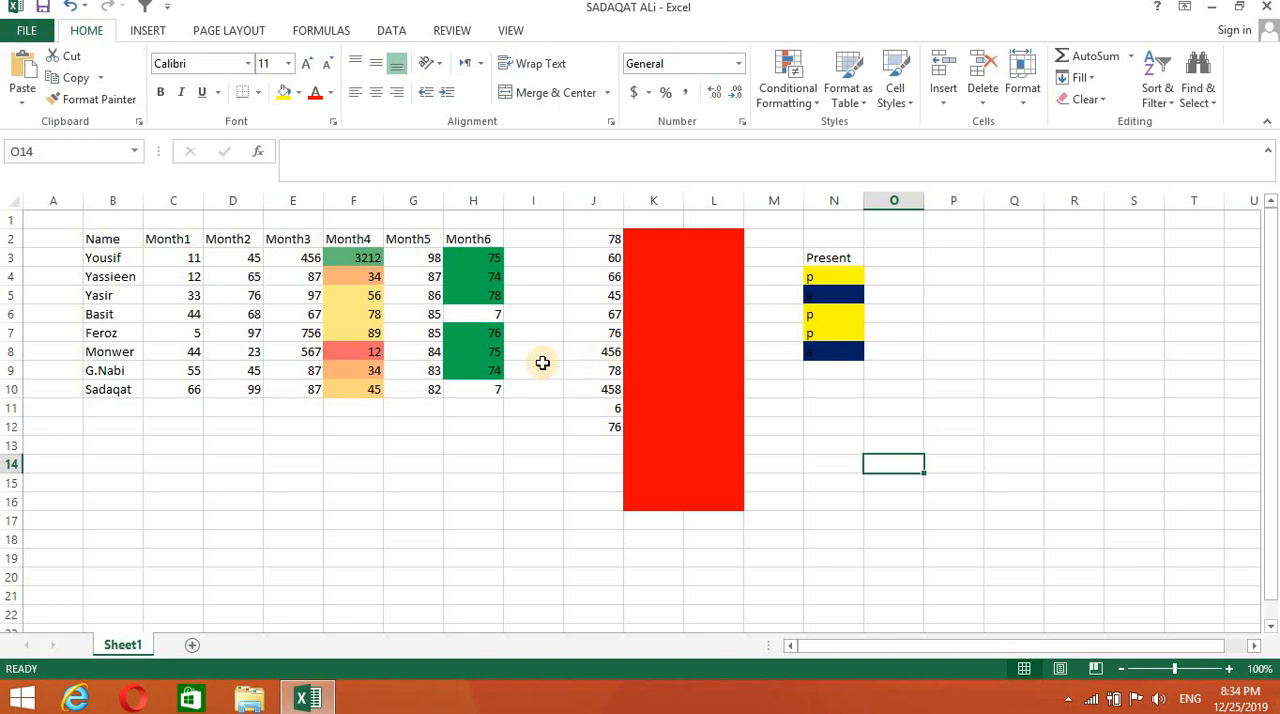
- Apply the Accent5 cell style to the Month5 header in G2 and the Accent2 style to the Month6 header in H2
{"action": "left_click", "coordinate": [413, 241]}
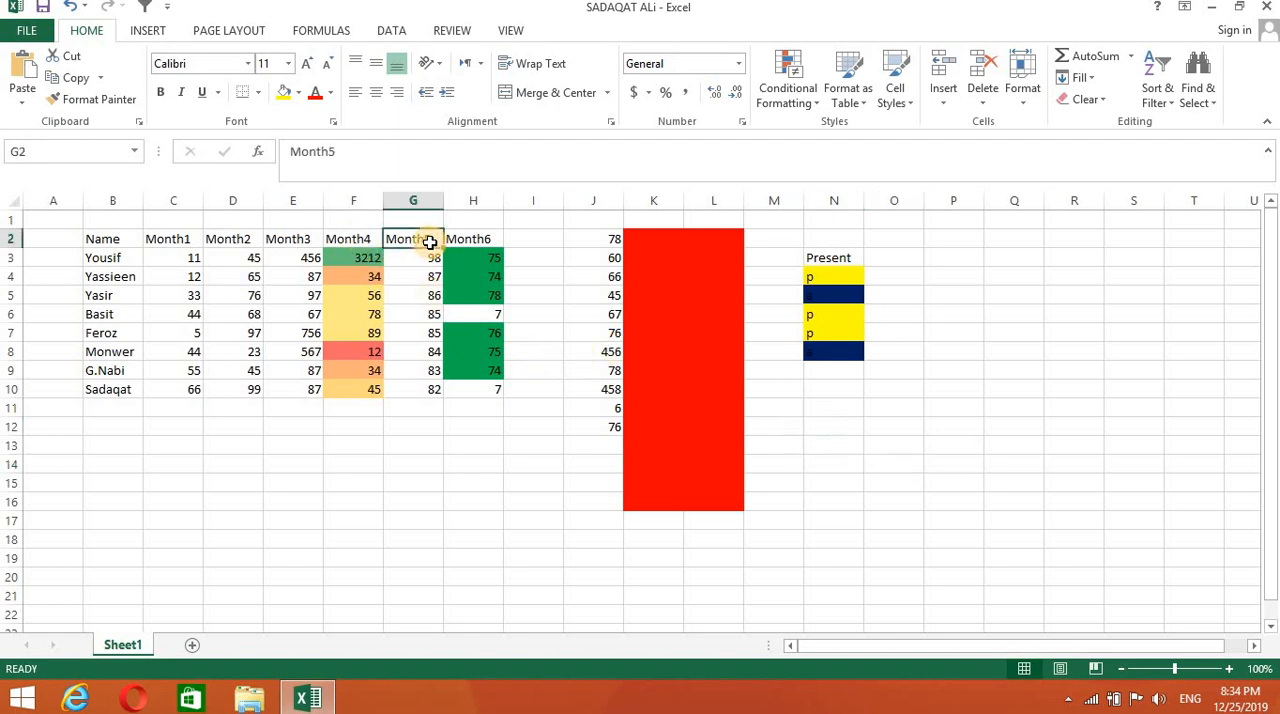
{"action": "left_click", "coordinate": [905, 92]}
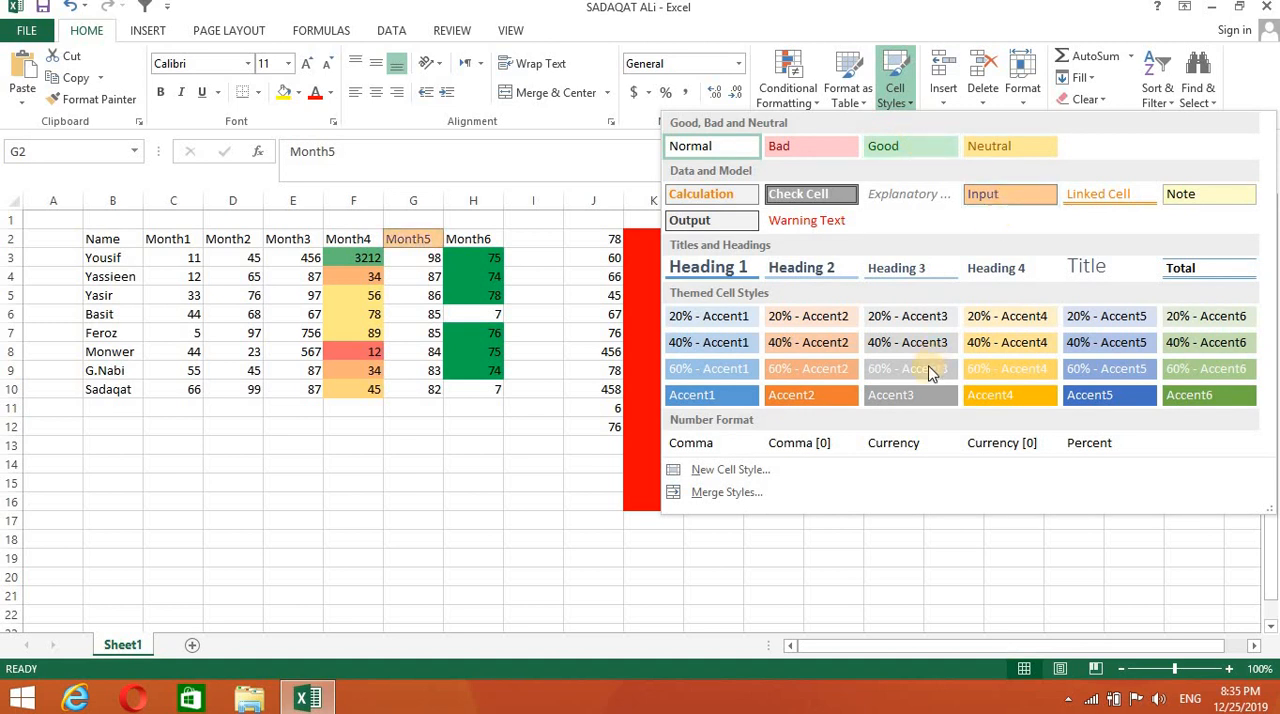
{"action": "left_click", "coordinate": [1096, 397]}
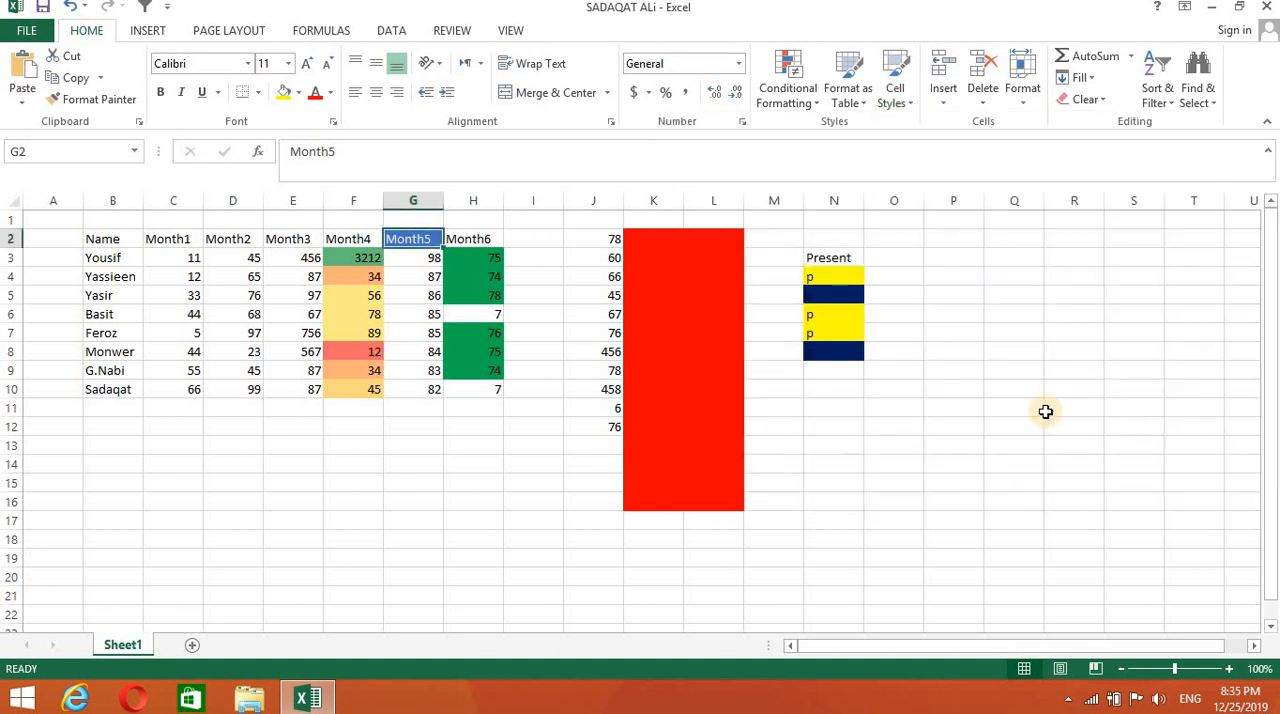
{"action": "left_click", "coordinate": [482, 241]}
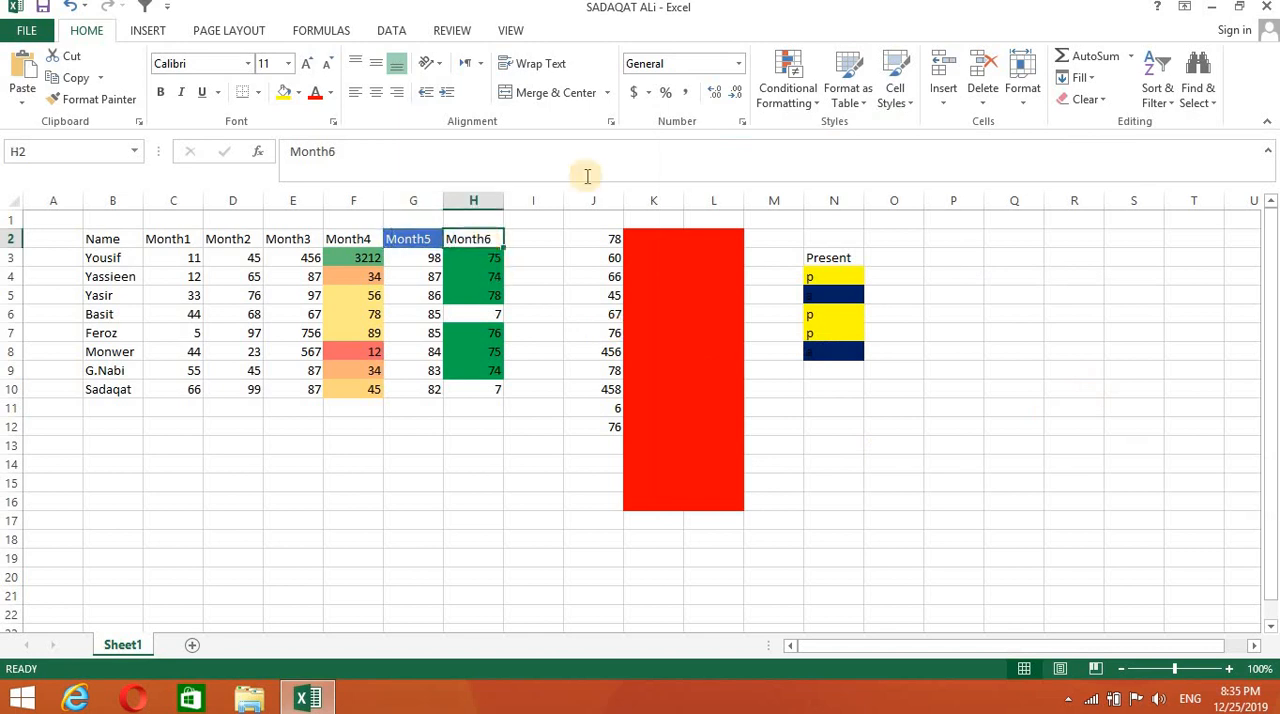
{"action": "left_click", "coordinate": [895, 88]}
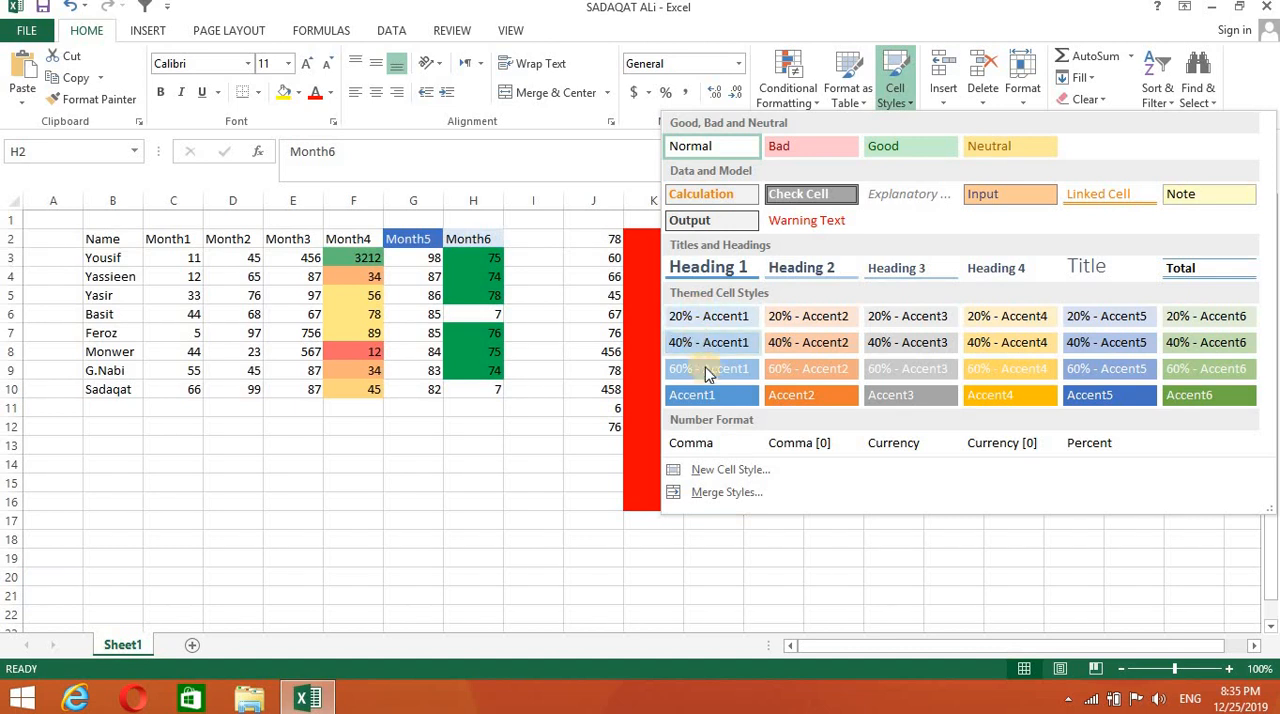
{"action": "left_click", "coordinate": [791, 395]}
{"action": "left_click", "coordinate": [508, 592]}
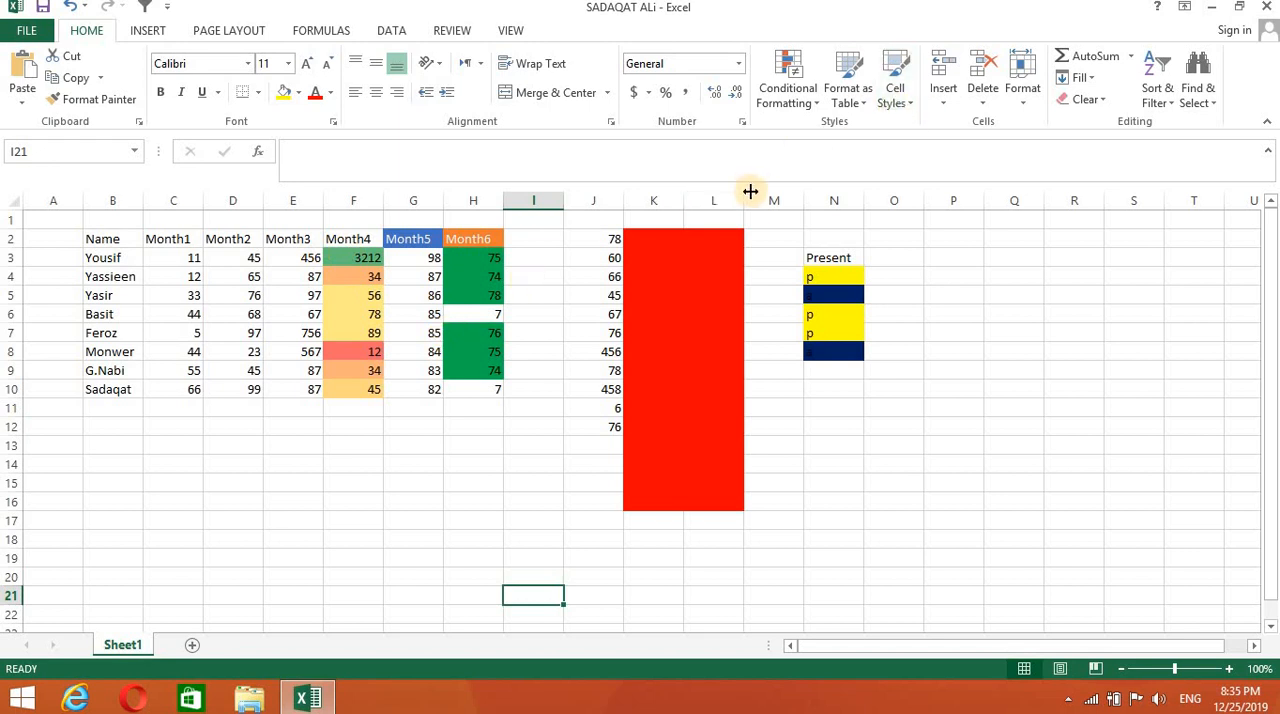
- Try formatting B2:E10 as a table with headers in the orange Dark table style, and undo it
{"action": "left_click_drag", "start_coordinate": [87, 239], "coordinate": [306, 389]}
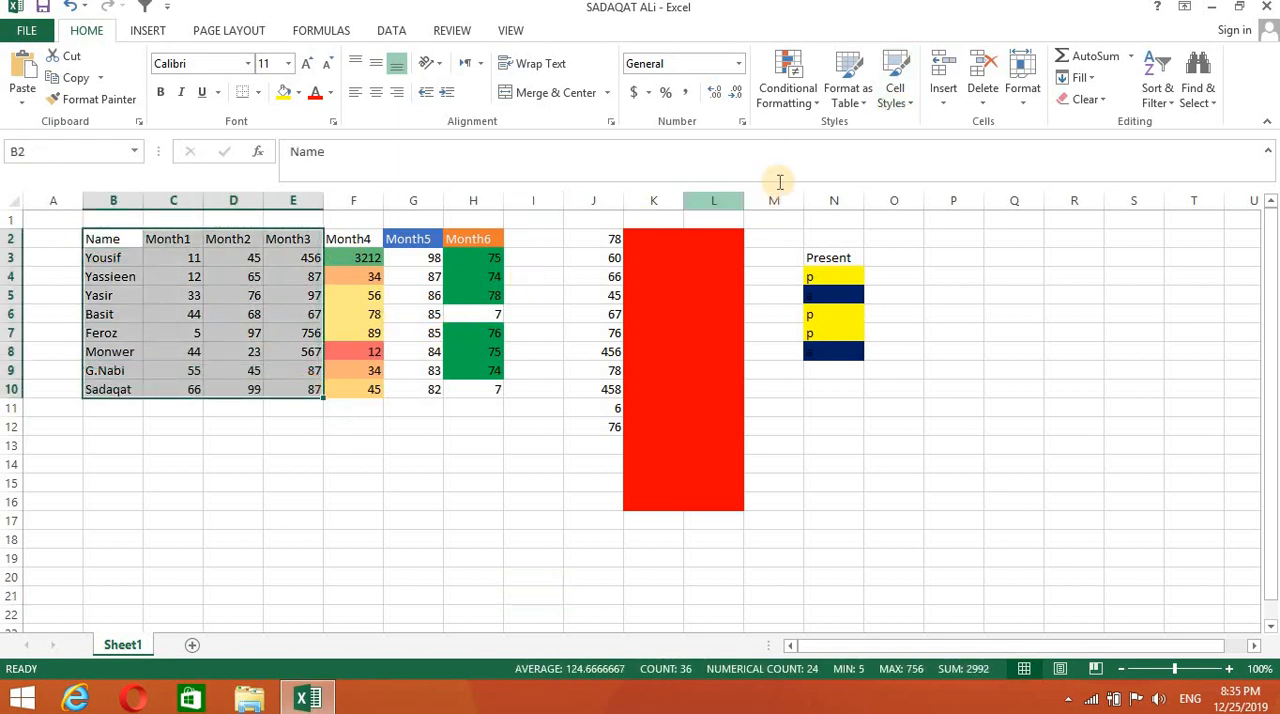
{"action": "left_click", "coordinate": [850, 92]}
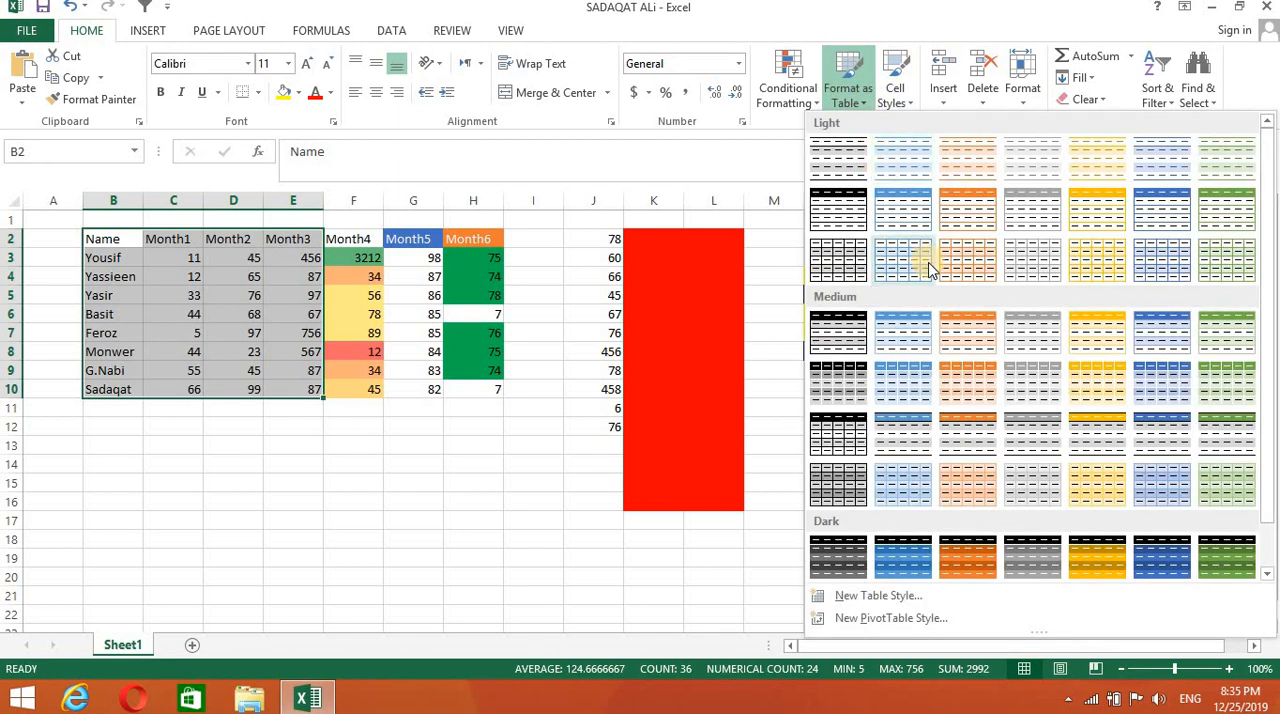
{"action": "left_click", "coordinate": [985, 542]}
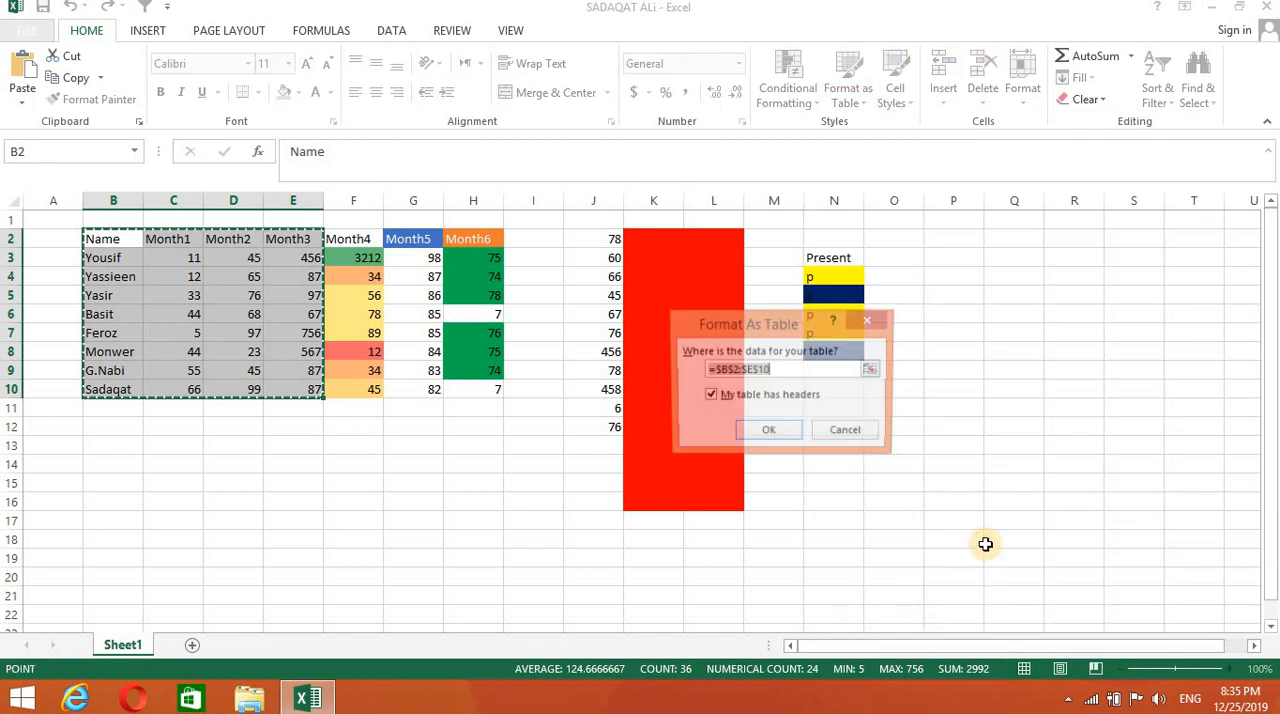
{"action": "left_click", "coordinate": [770, 437]}
{"action": "left_click", "coordinate": [425, 531]}
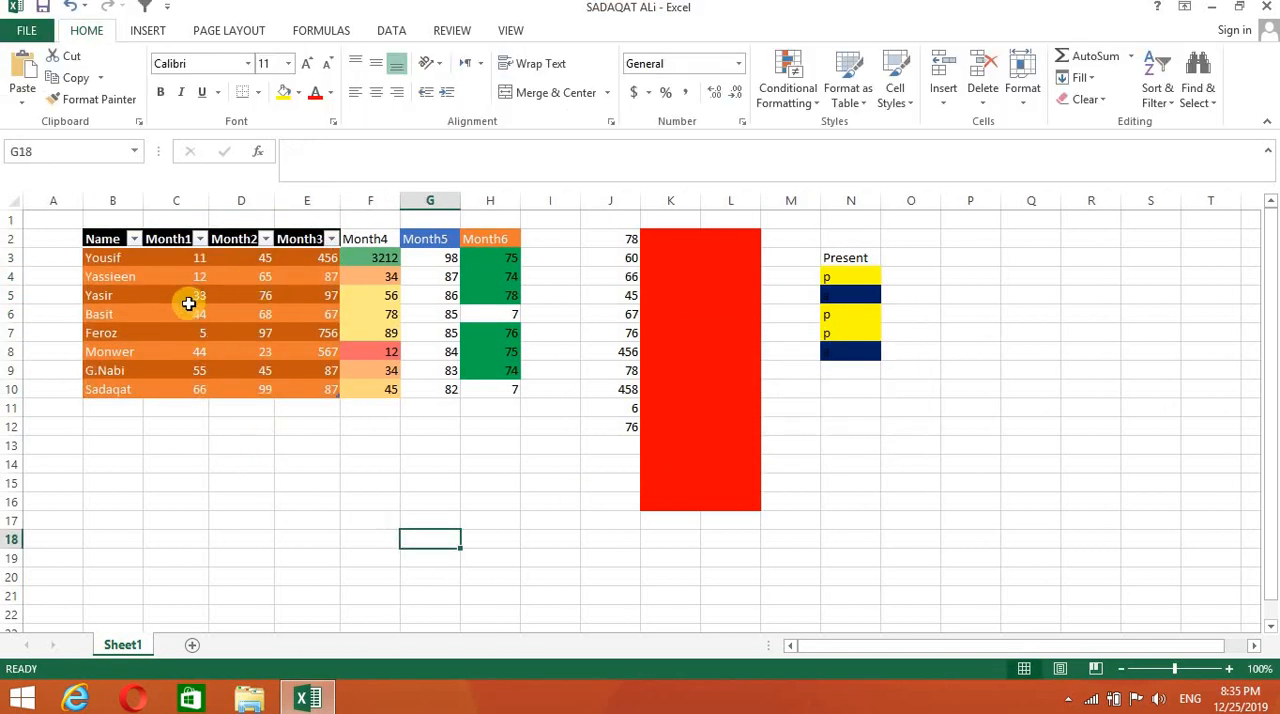
{"action": "key", "text": "ctrl+z"}
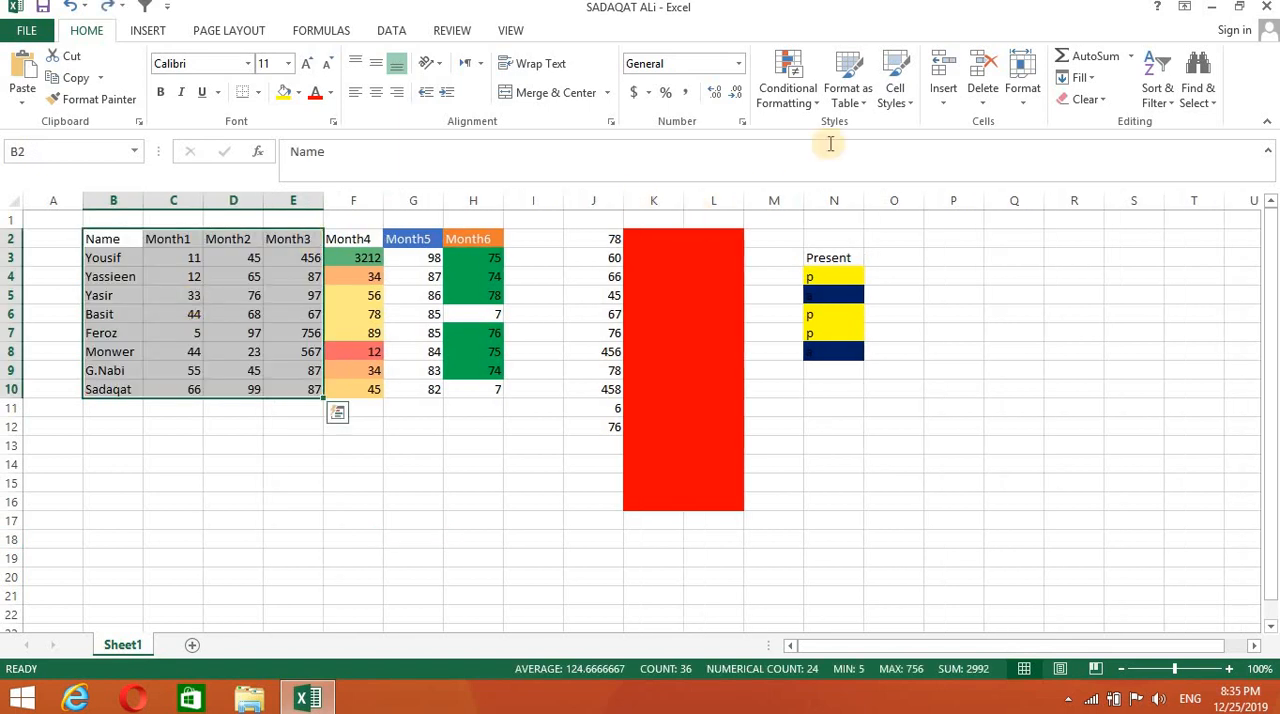
{"action": "left_click", "coordinate": [867, 111]}
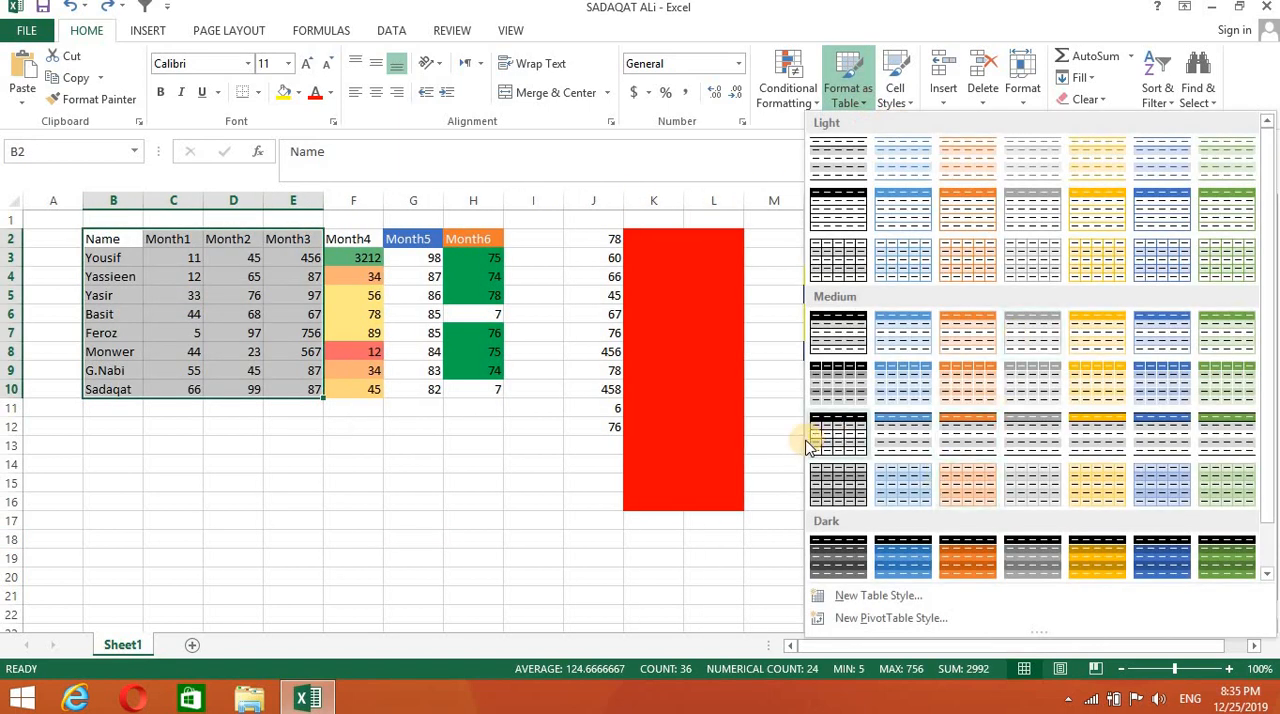
{"action": "left_click", "coordinate": [636, 590]}
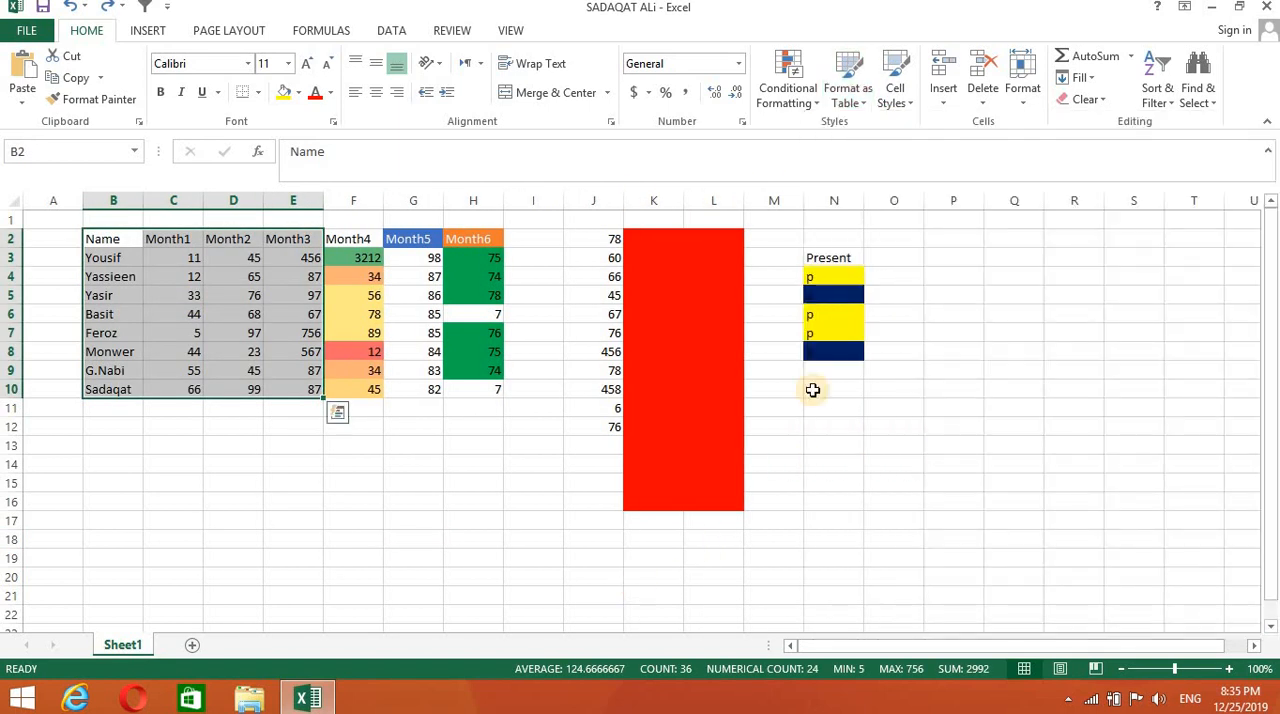
{"action": "left_click", "coordinate": [951, 103]}
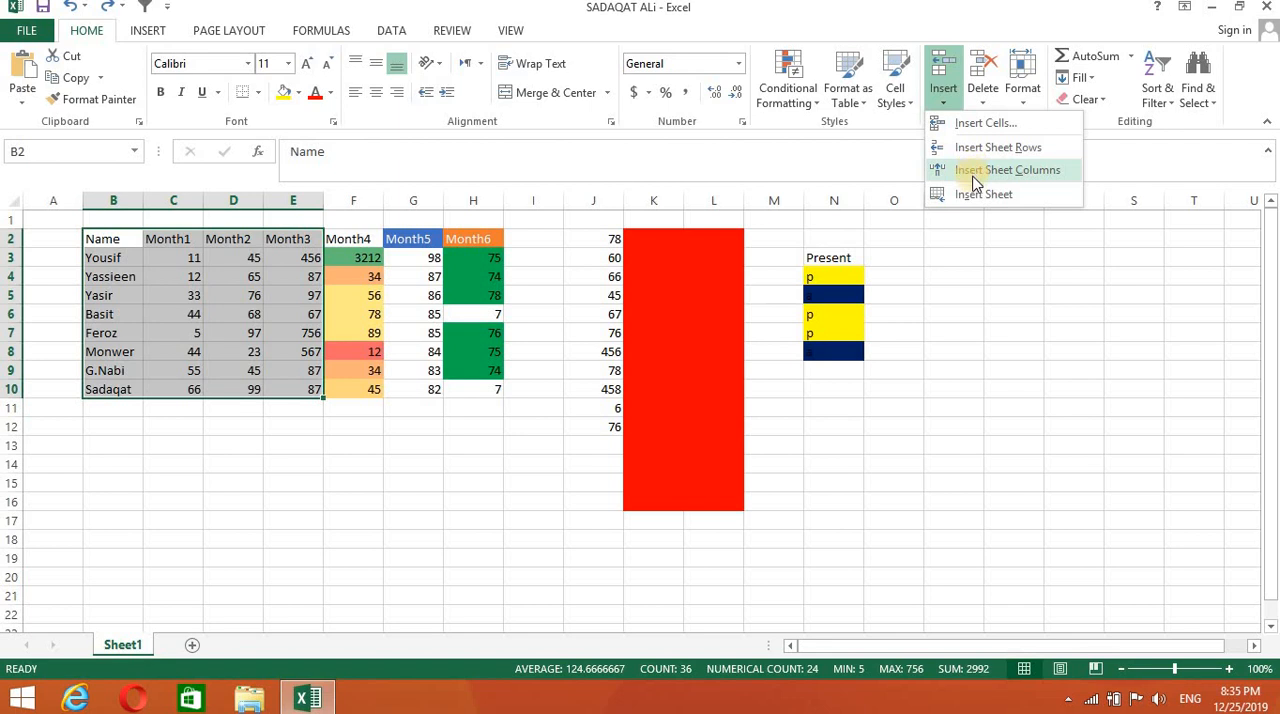
{"action": "left_click", "coordinate": [663, 317]}
{"action": "left_click", "coordinate": [417, 594]}
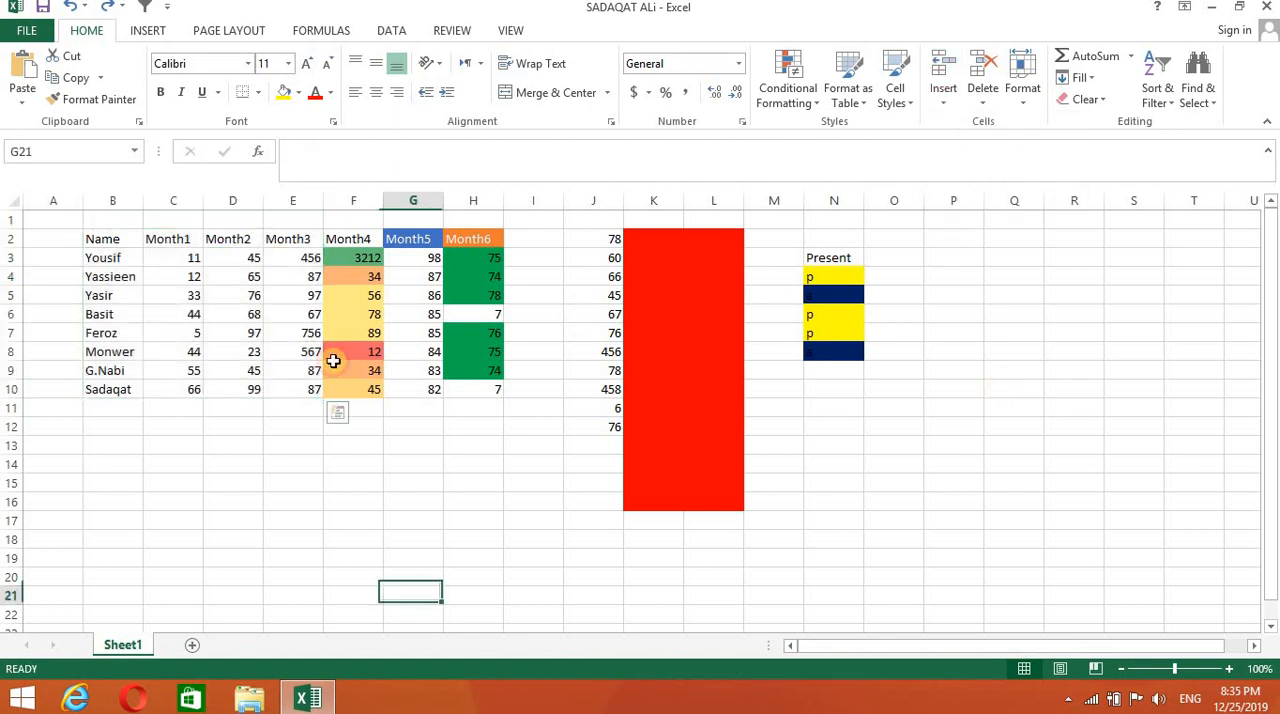
- Insert an empty sheet column before the Month3 column and an empty sheet row above row 4
{"action": "left_click", "coordinate": [293, 201]}
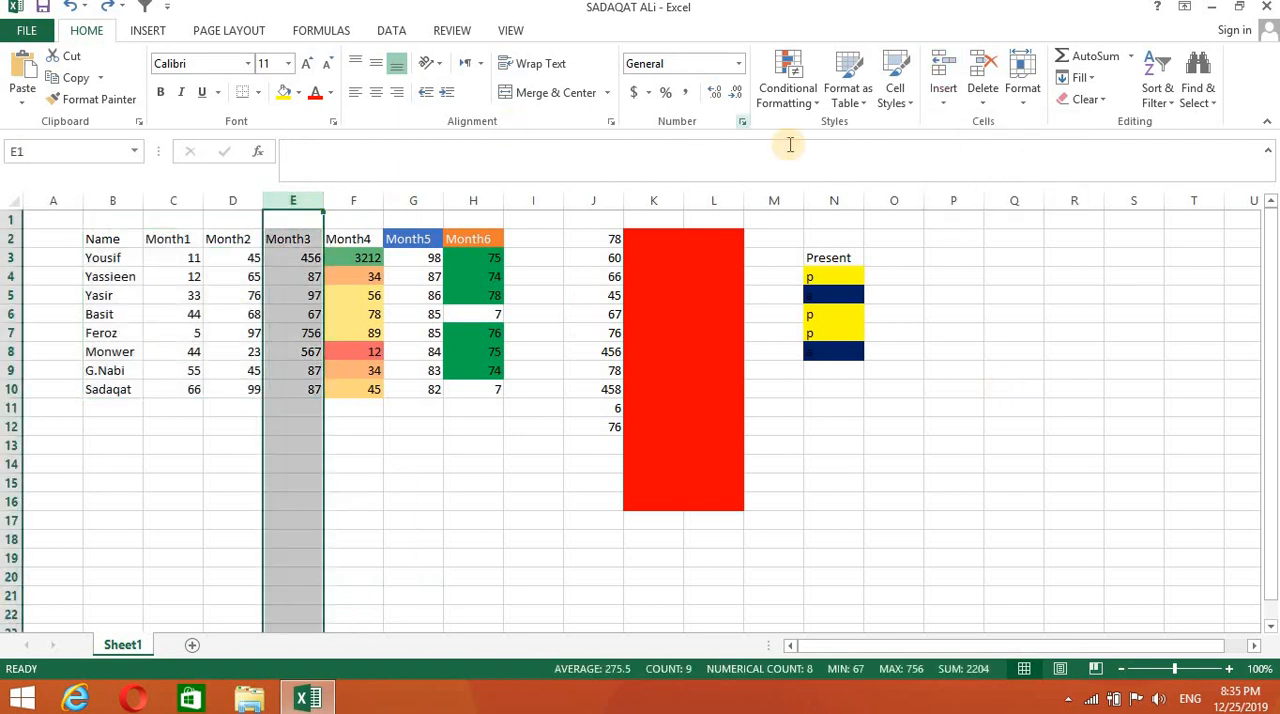
{"action": "left_click", "coordinate": [943, 100]}
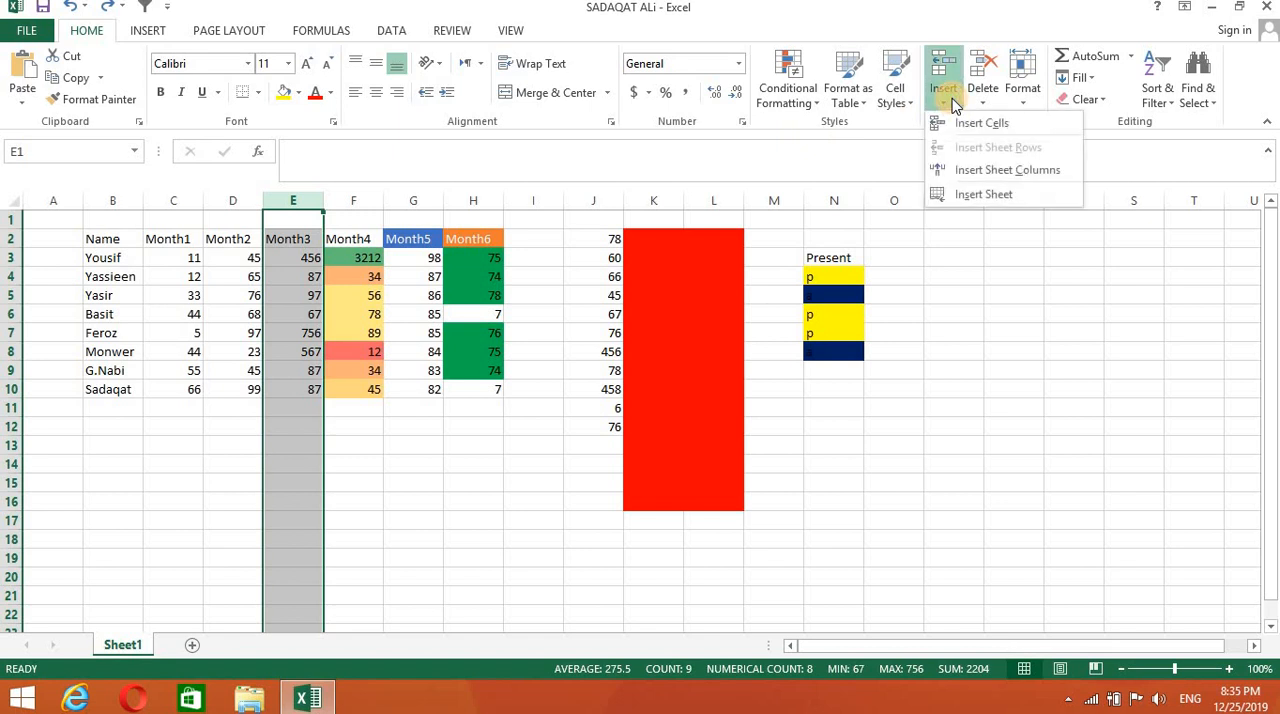
{"action": "left_click", "coordinate": [980, 169]}
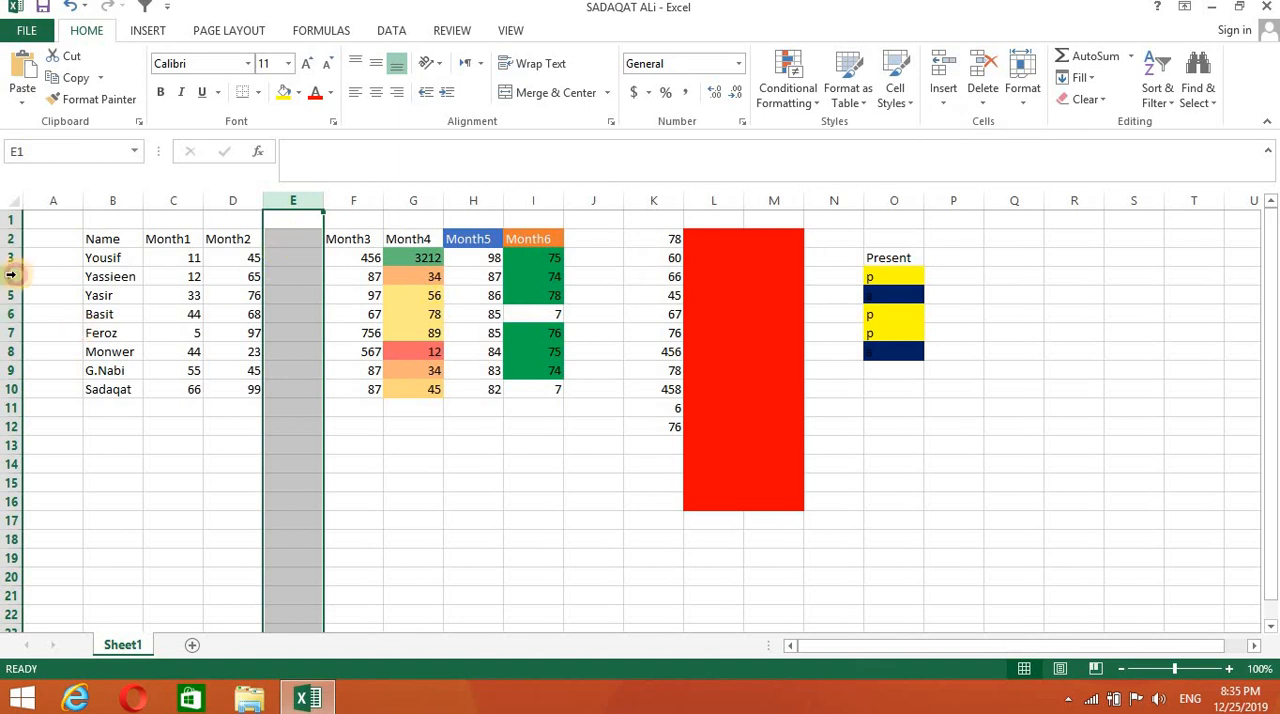
{"action": "left_click_drag", "start_coordinate": [10, 276], "coordinate": [494, 275]}
{"action": "left_click", "coordinate": [943, 97]}
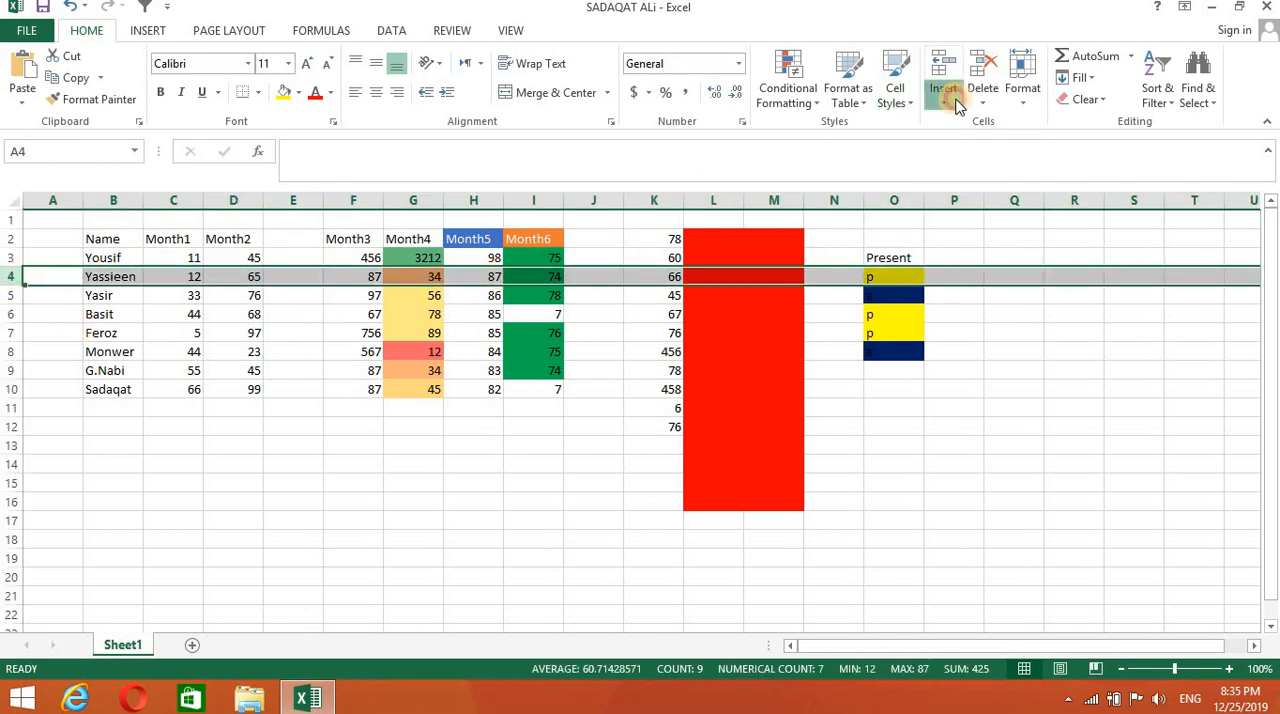
{"action": "left_click", "coordinate": [976, 147]}
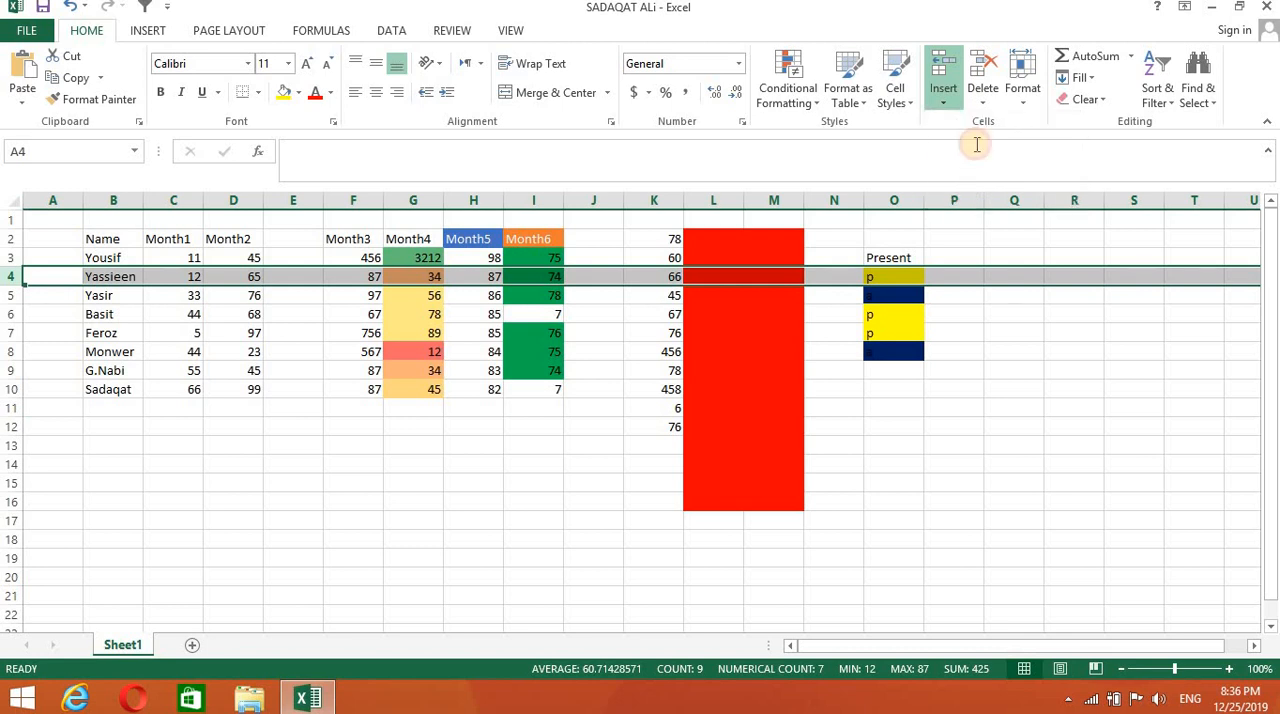
{"action": "left_click", "coordinate": [569, 518]}
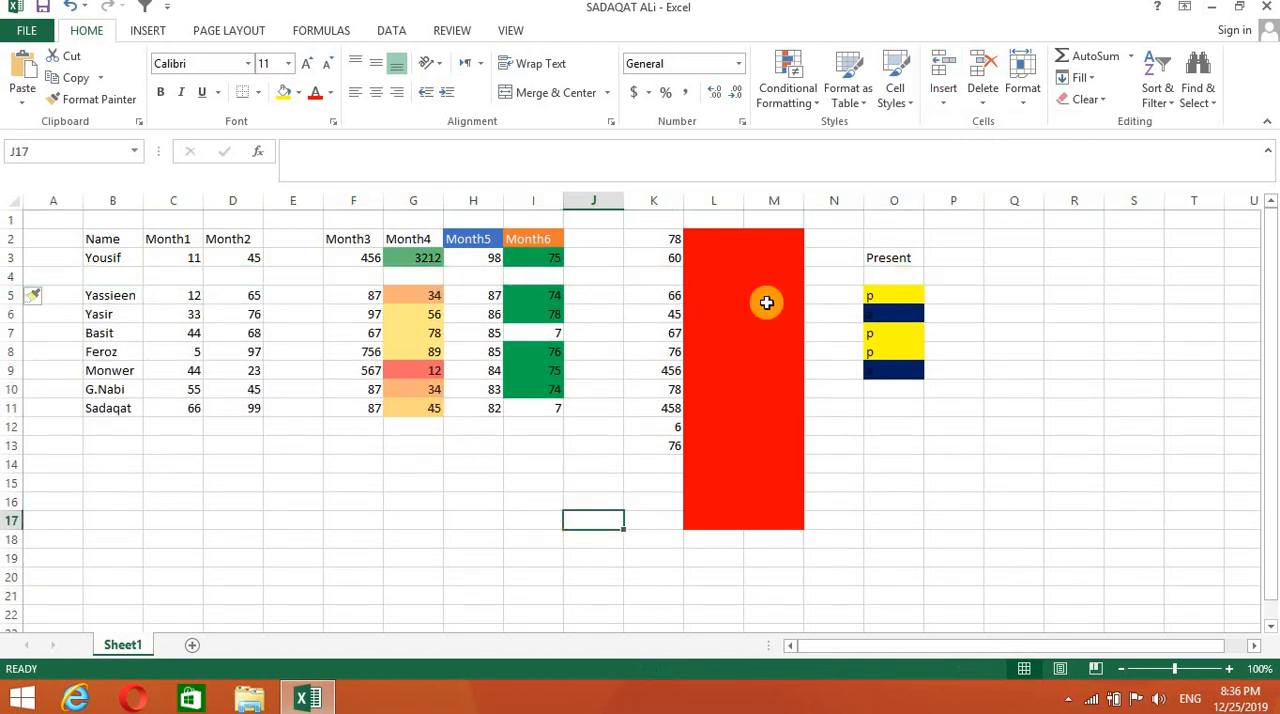
- Add two new blank worksheets to the workbook and switch between them
{"action": "left_click", "coordinate": [947, 108]}
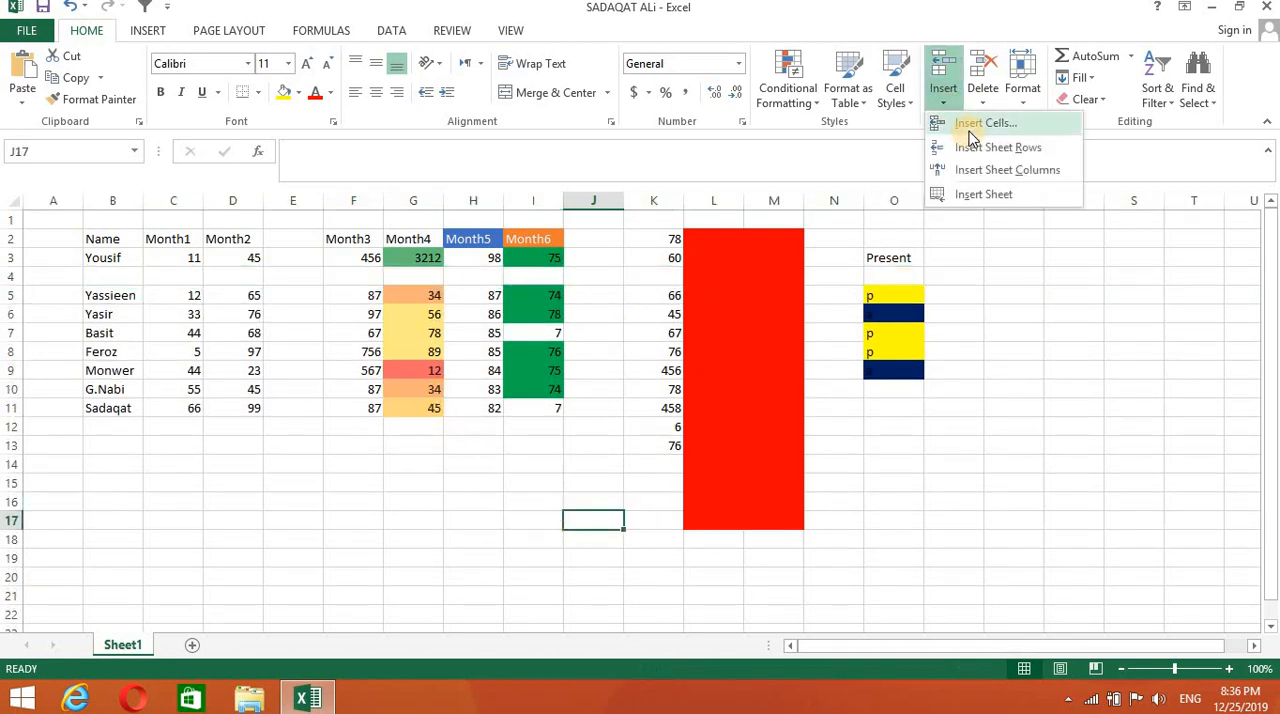
{"action": "left_click", "coordinate": [983, 195]}
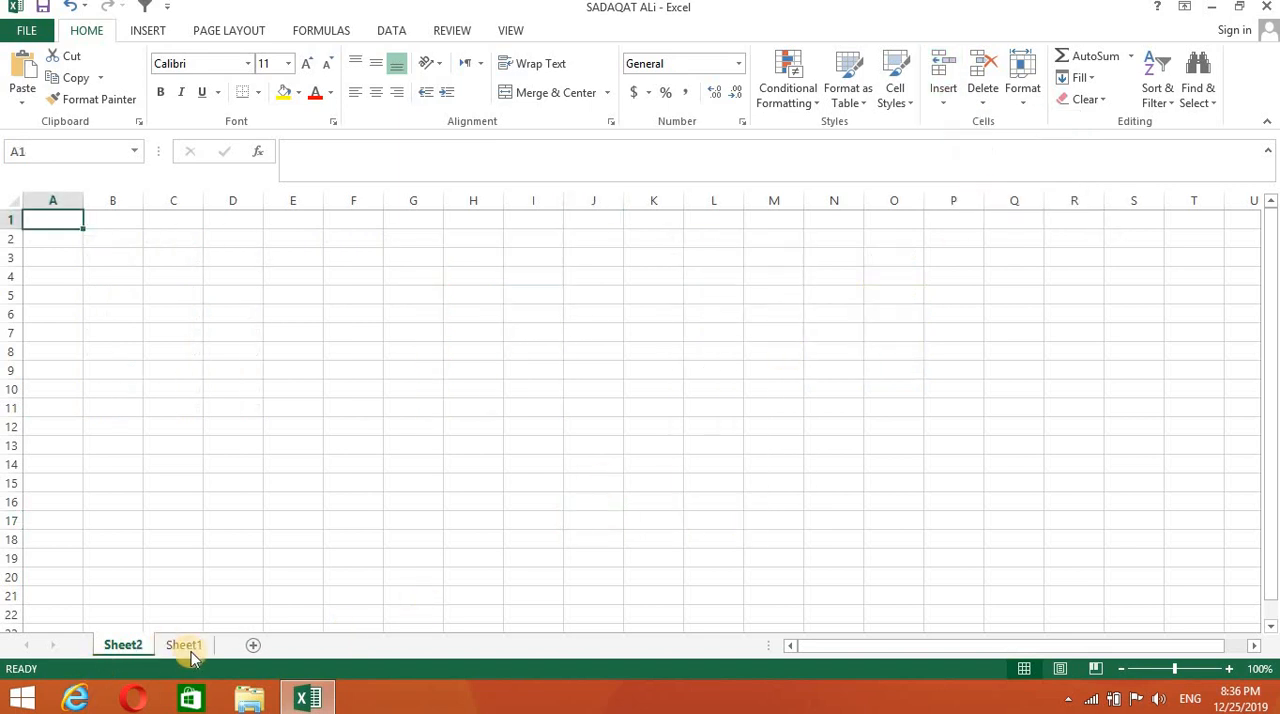
{"action": "left_click", "coordinate": [254, 647]}
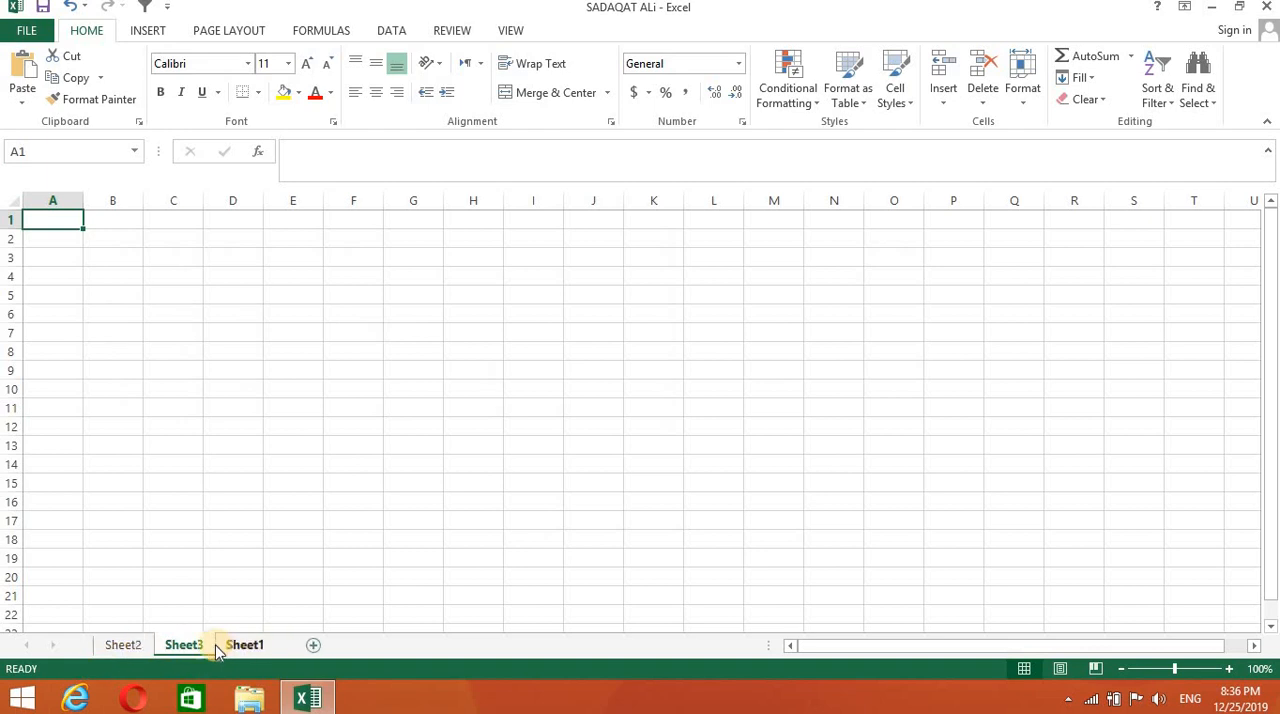
{"action": "left_click", "coordinate": [138, 647]}
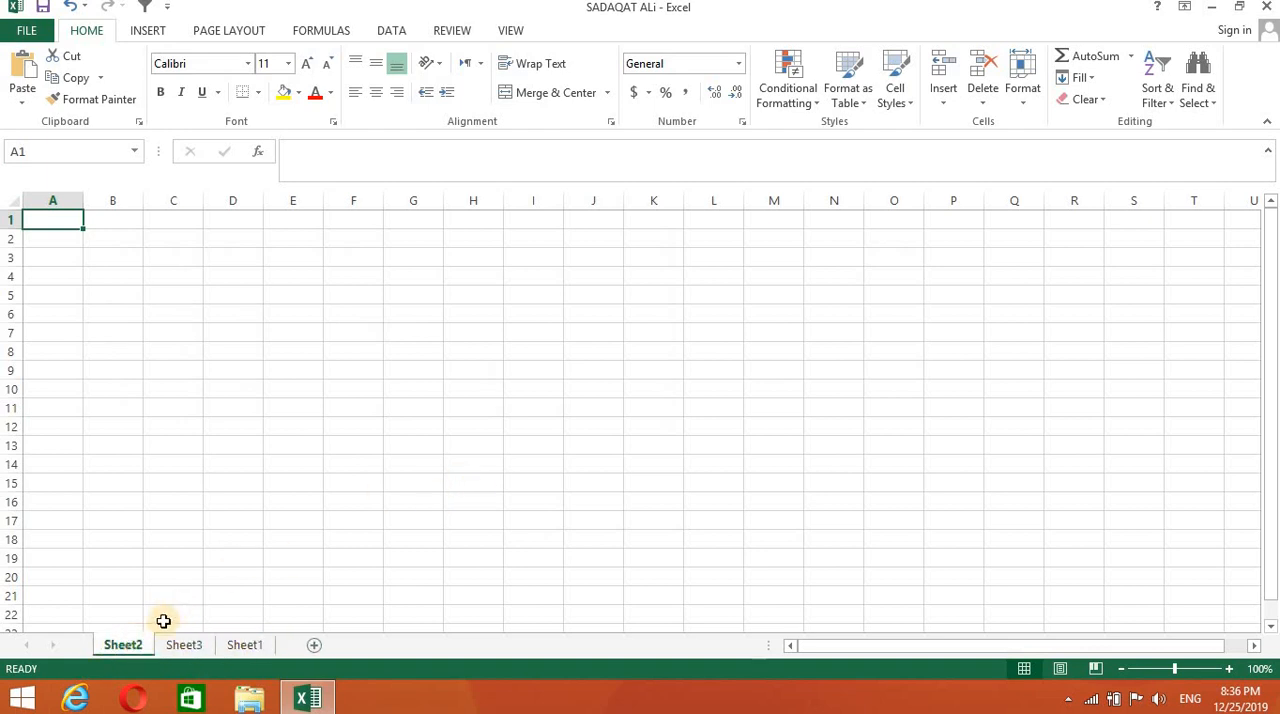
{"action": "left_click", "coordinate": [200, 644]}
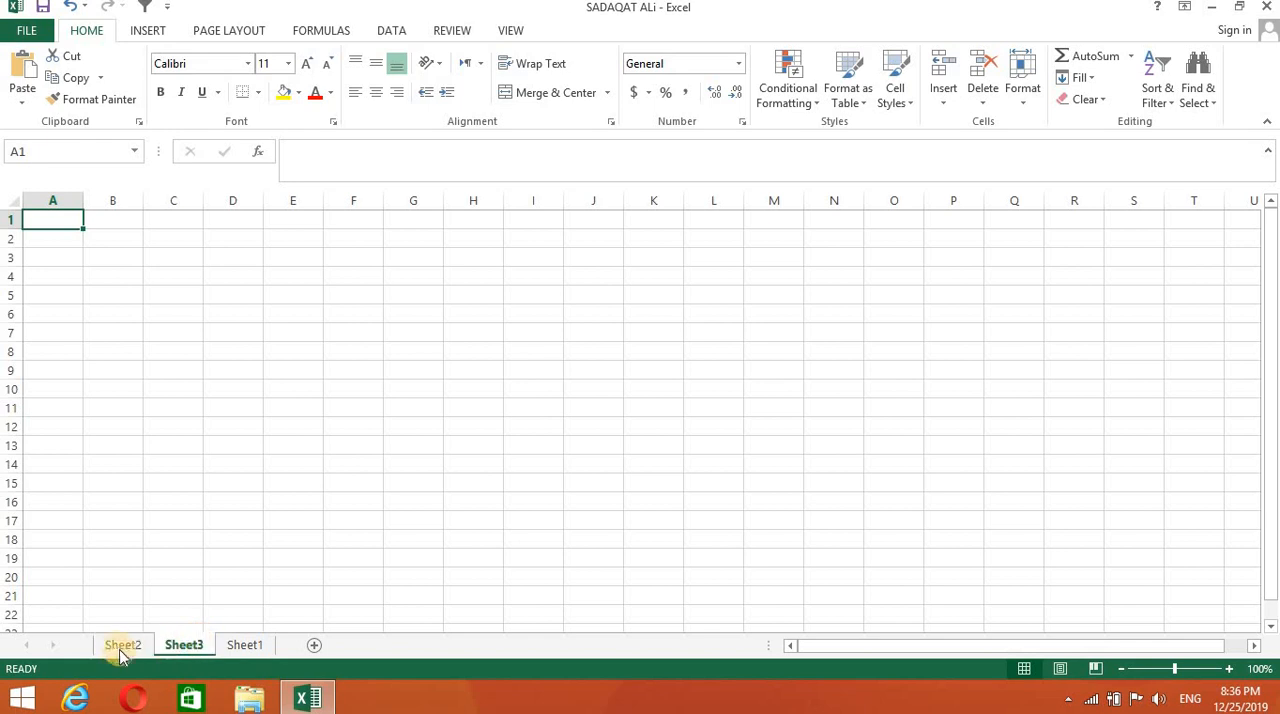
- Move the Sheet3 tab ahead of Sheet2, check both blank sheets, and return to Sheet1
{"action": "left_click", "coordinate": [120, 647]}
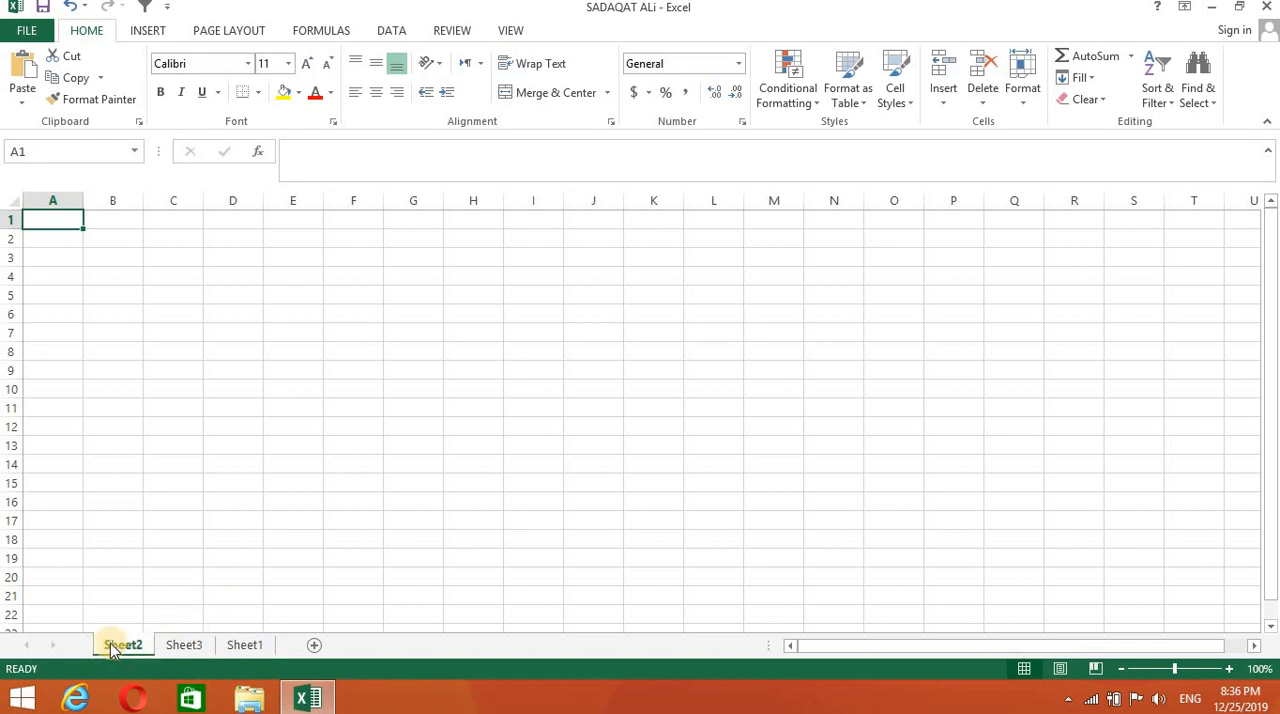
{"action": "left_click", "coordinate": [245, 645]}
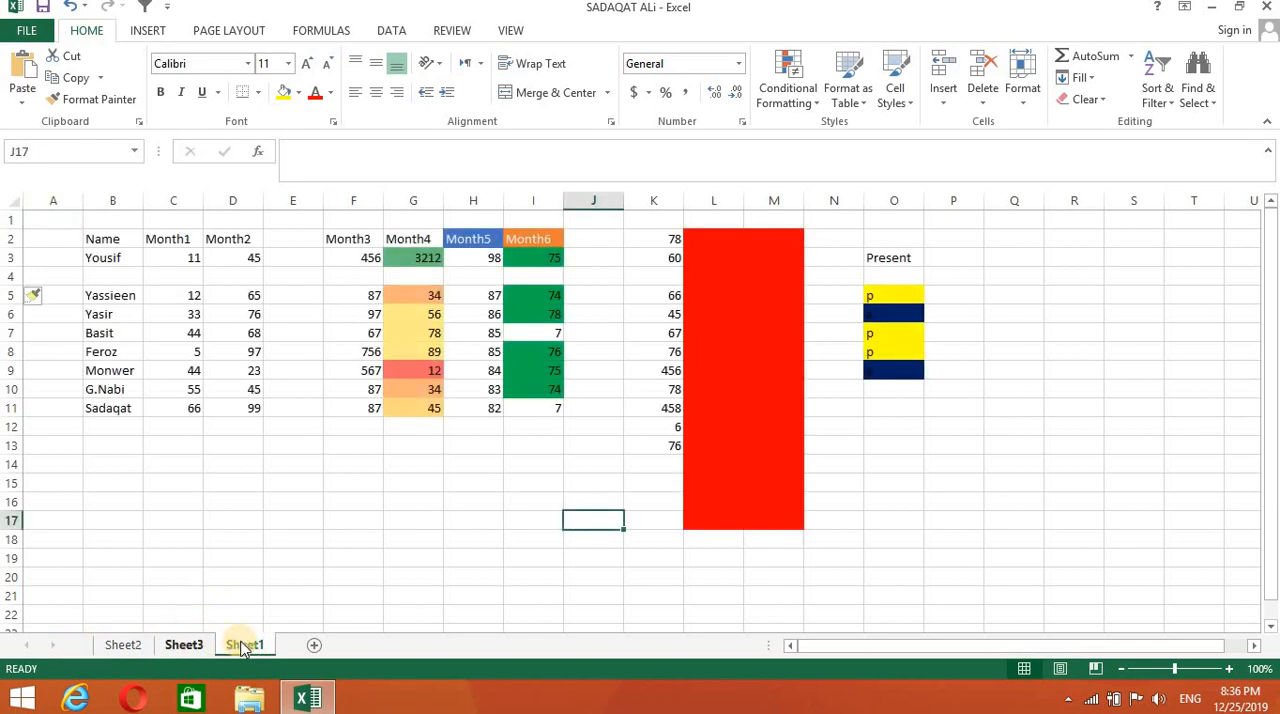
{"action": "left_click_drag", "start_coordinate": [170, 652], "coordinate": [135, 650]}
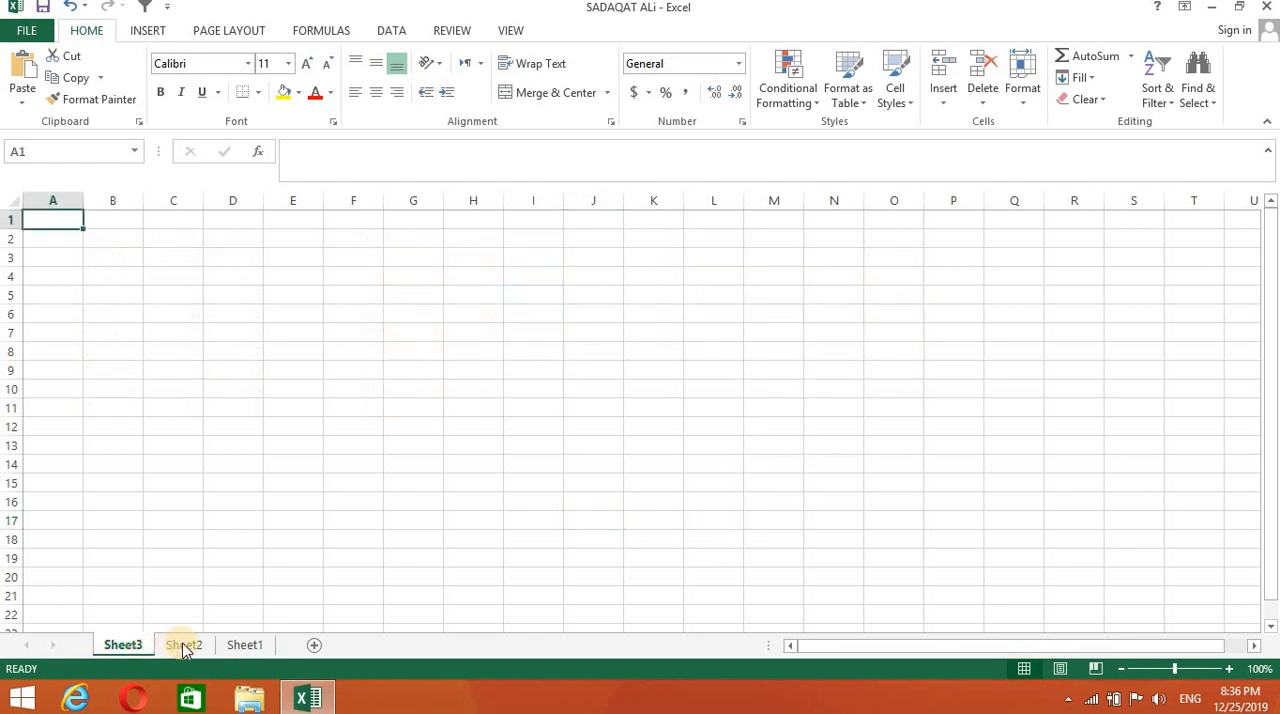
{"action": "left_click", "coordinate": [180, 648]}
{"action": "left_click", "coordinate": [243, 646]}
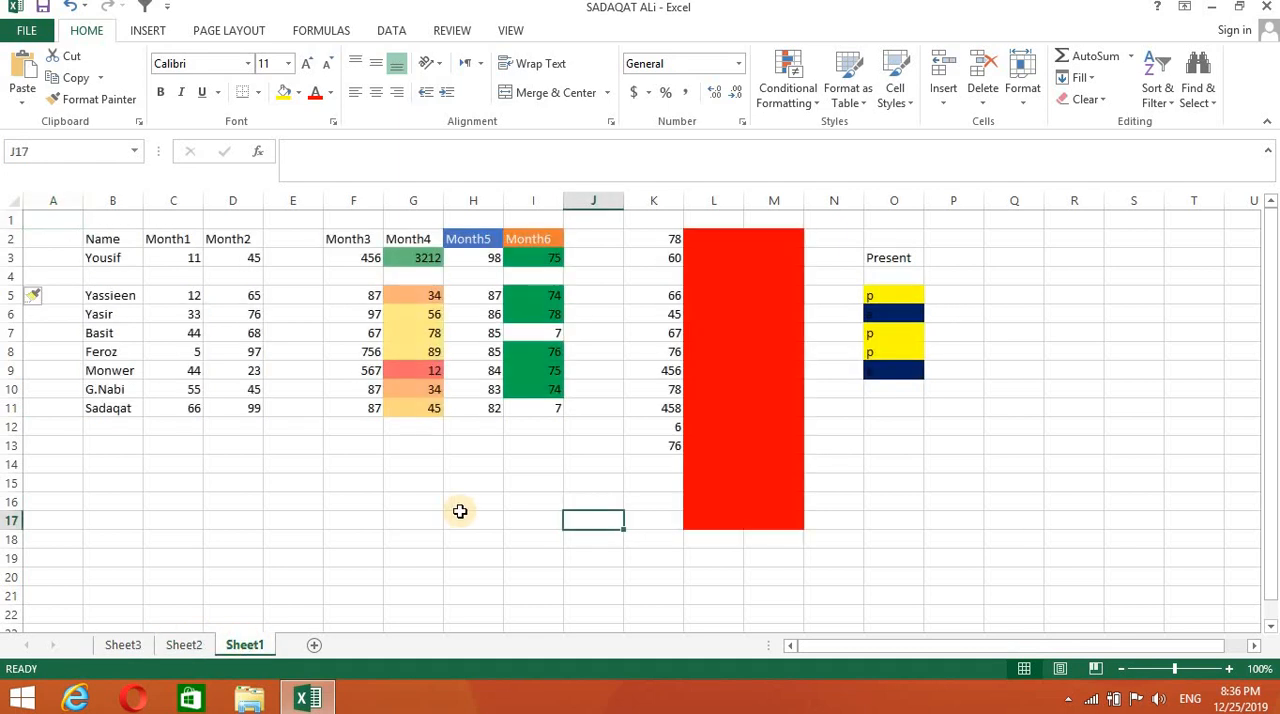
{"action": "left_click", "coordinate": [822, 372]}
{"action": "left_click", "coordinate": [1008, 352]}
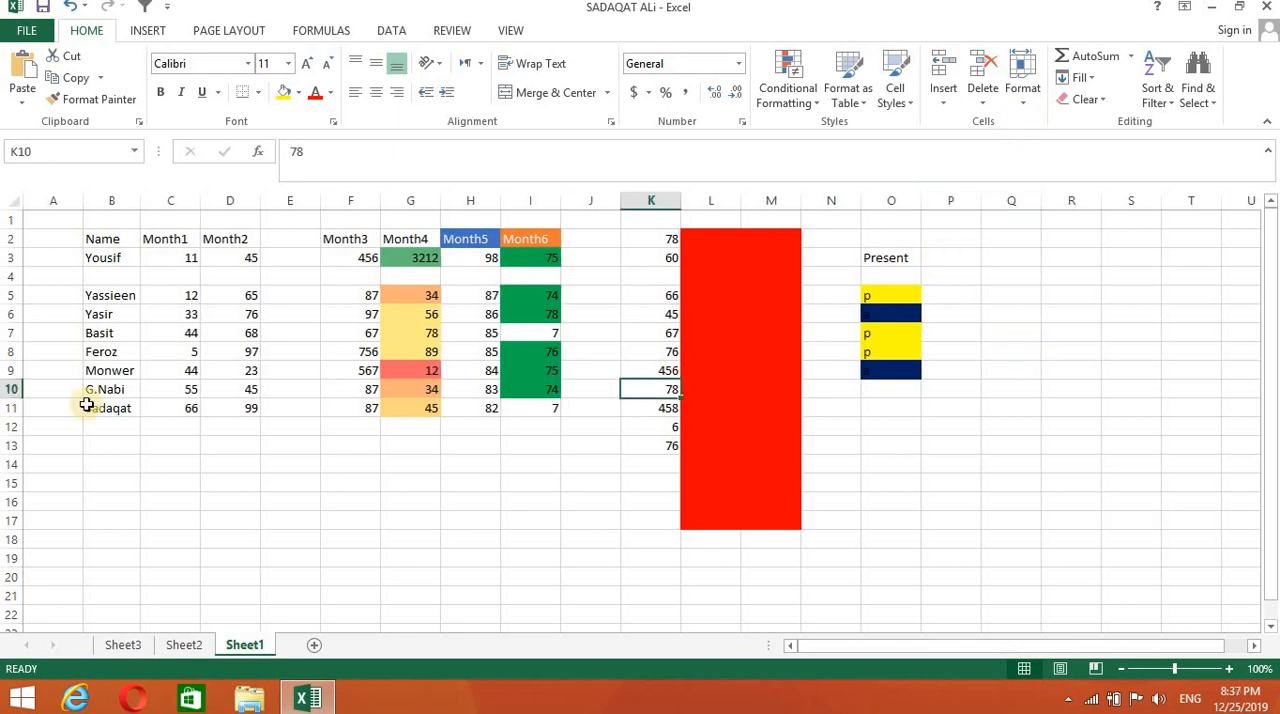
- Hide column B, which holds the names, on Sheet1
{"action": "left_click", "coordinate": [1022, 88]}
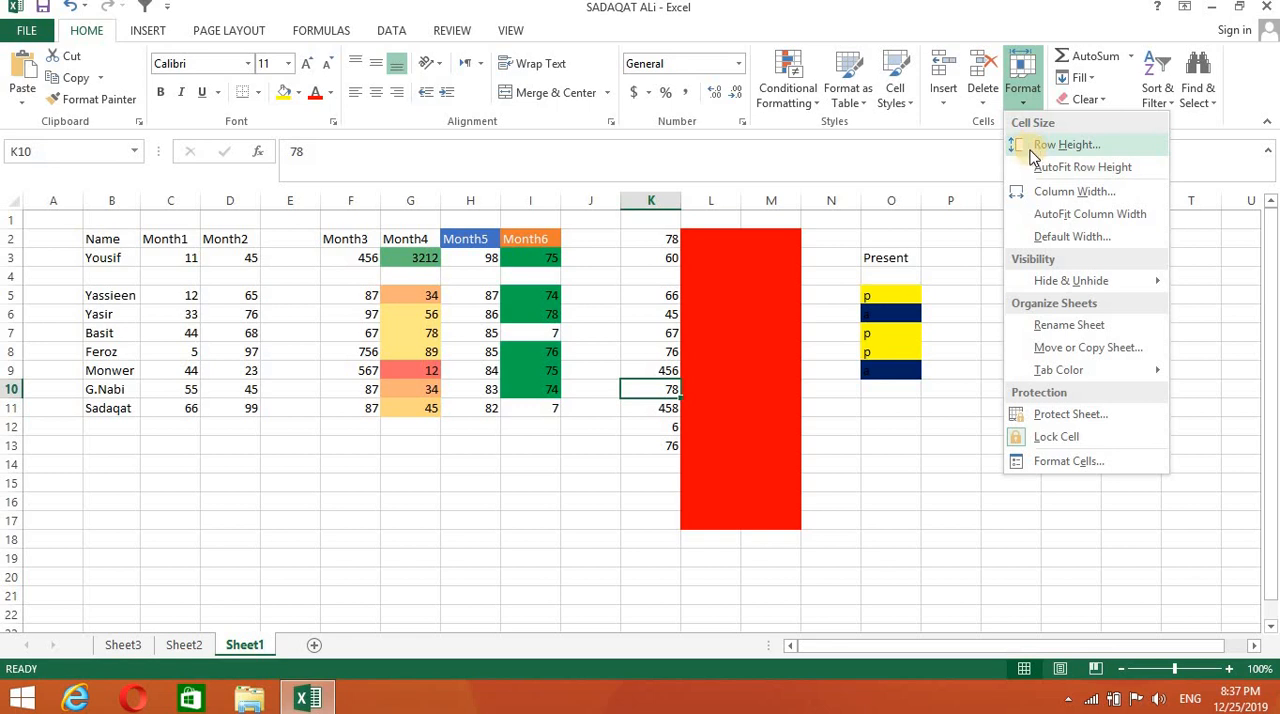
{"action": "left_click", "coordinate": [115, 202]}
{"action": "left_click", "coordinate": [115, 202]}
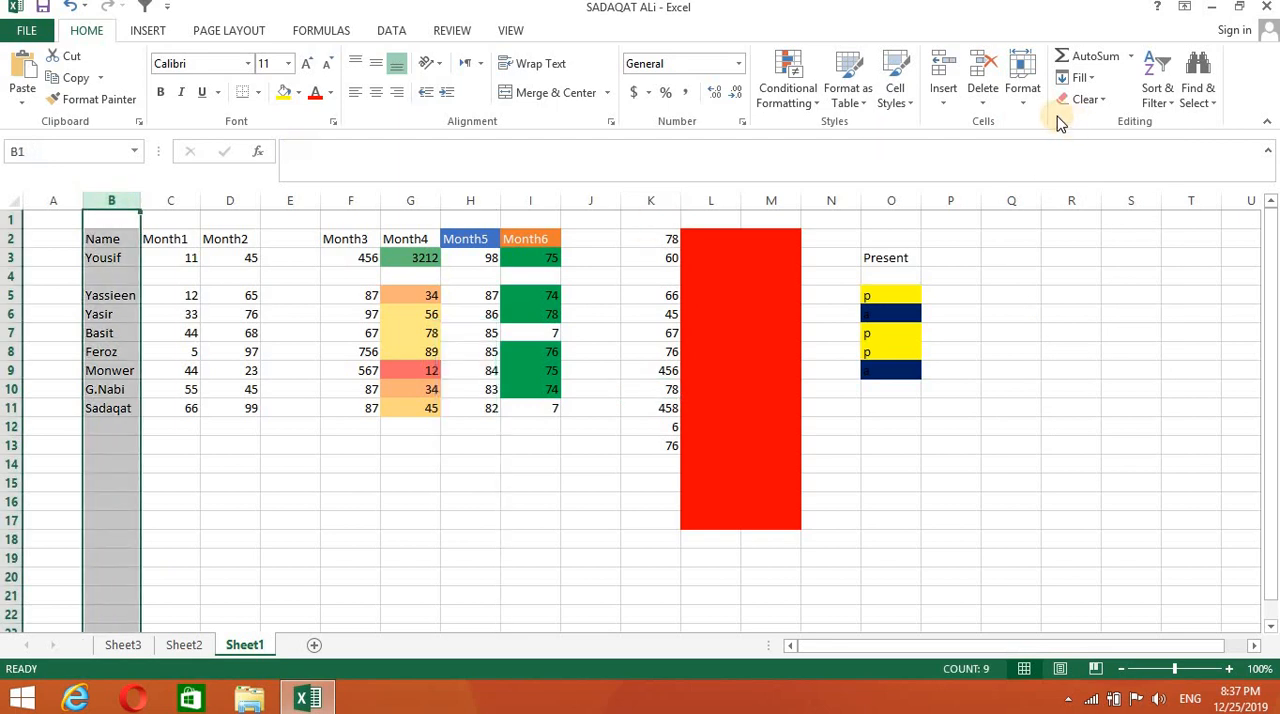
{"action": "left_click", "coordinate": [1022, 96]}
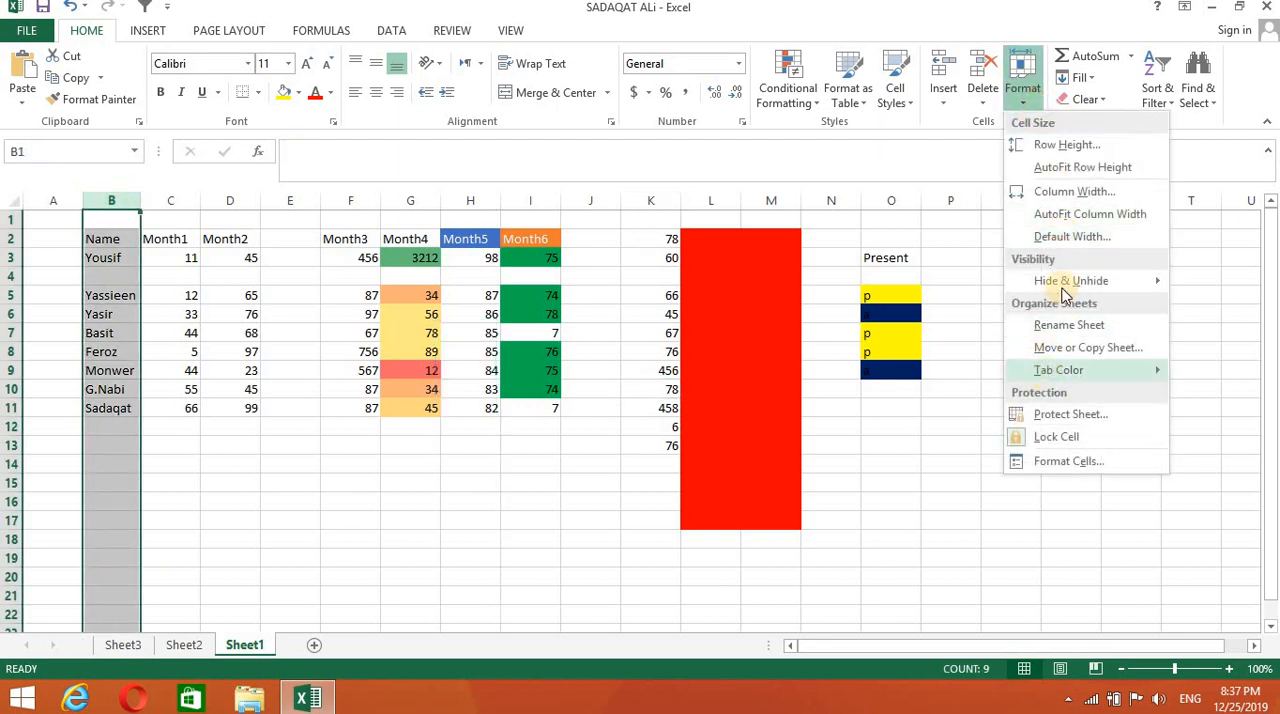
{"action": "mouse_move", "coordinate": [1065, 283]}
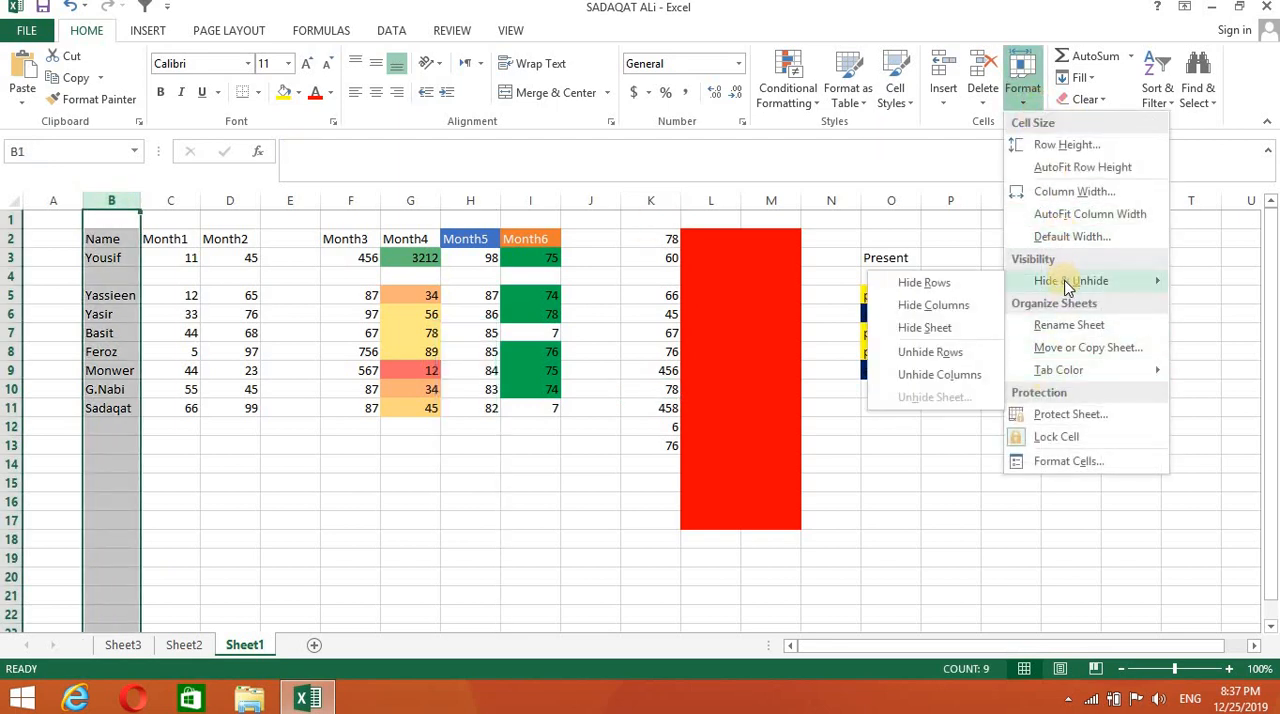
{"action": "left_click", "coordinate": [925, 304]}
{"action": "left_click", "coordinate": [475, 592]}
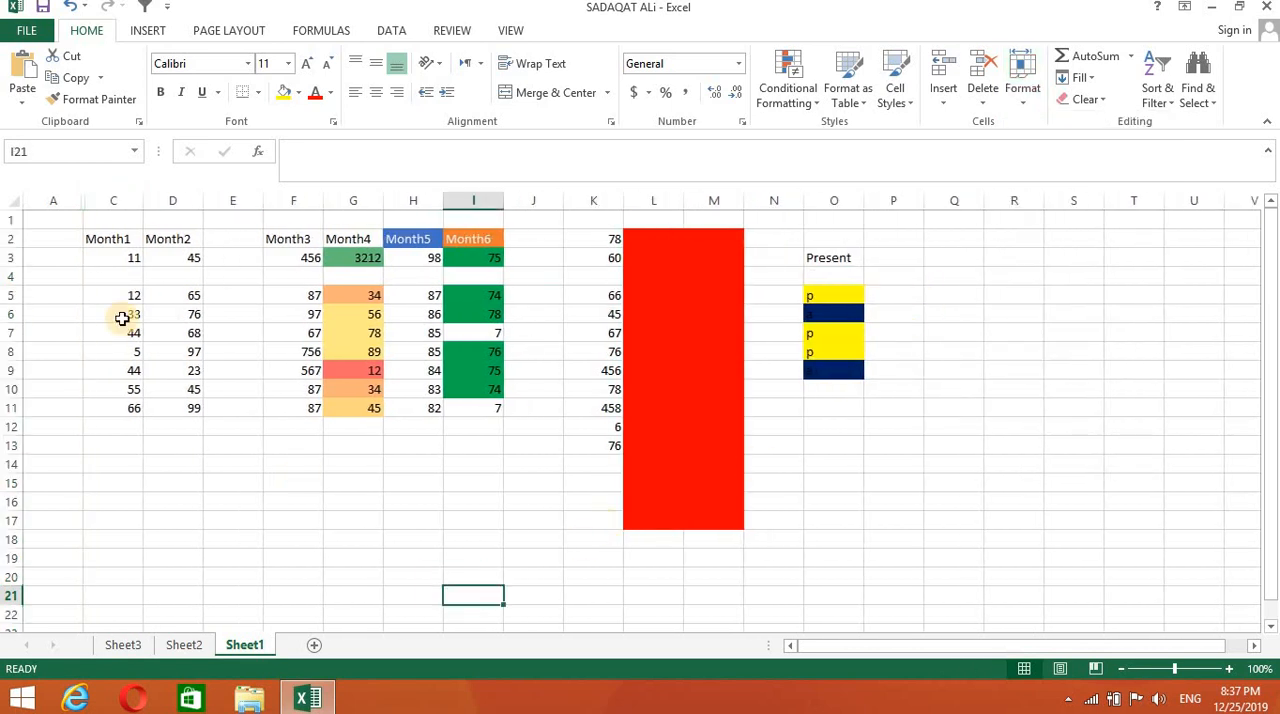
- Unhide column B by widening it from the boundary between columns A and C
{"action": "left_click", "coordinate": [82, 200]}
{"action": "left_click", "coordinate": [82, 200]}
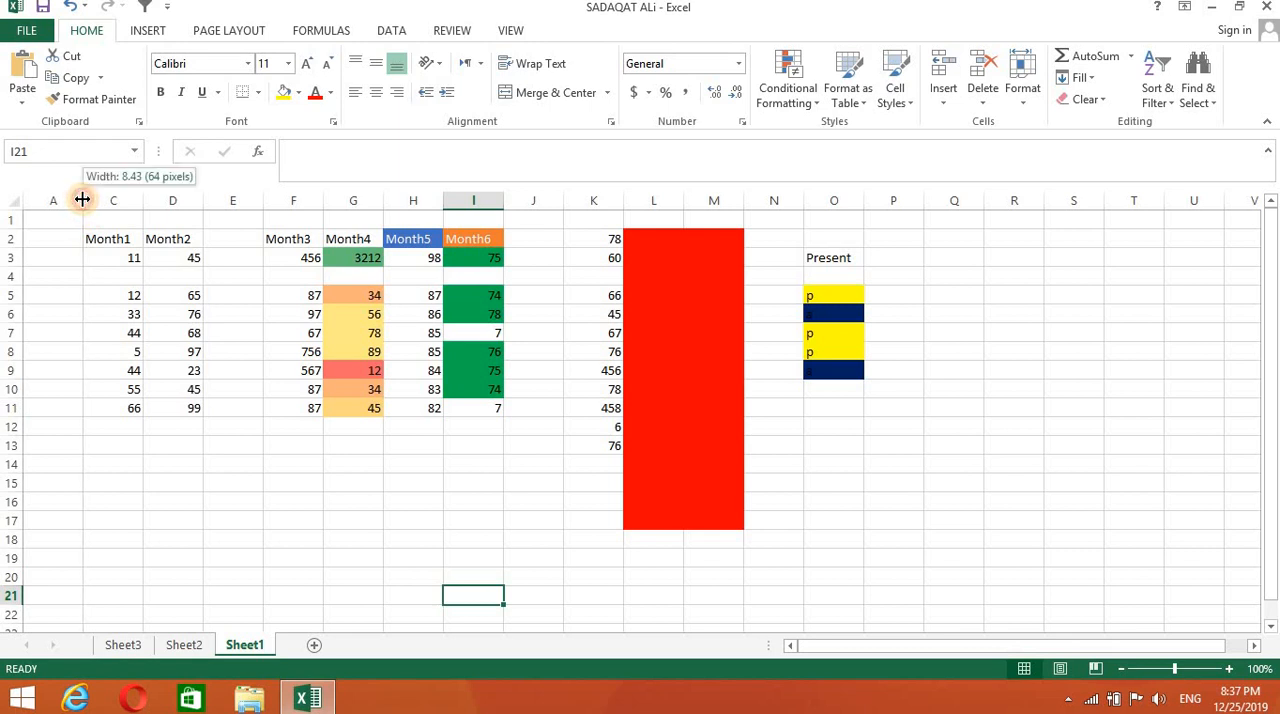
{"action": "left_click", "coordinate": [82, 202]}
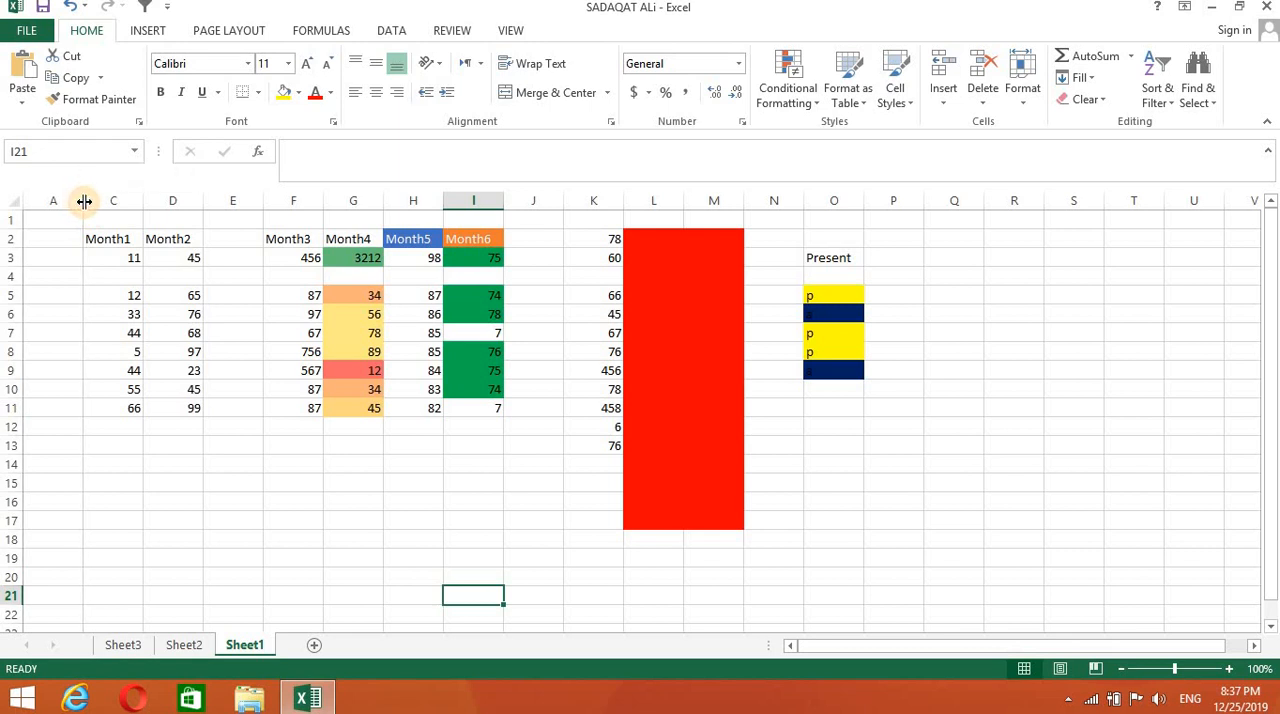
{"action": "left_click_drag", "start_coordinate": [88, 203], "coordinate": [145, 217]}
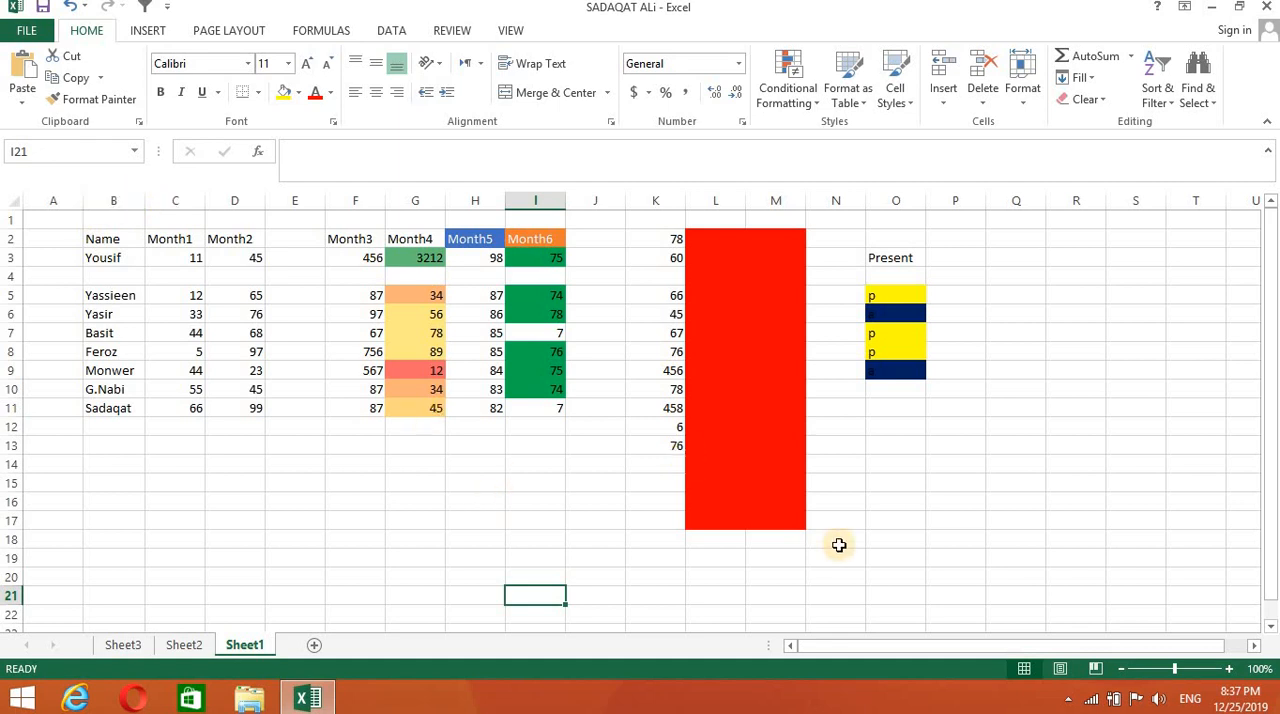
- Try a much taller row height for empty row 4, and undo it
{"action": "left_click", "coordinate": [1022, 100]}
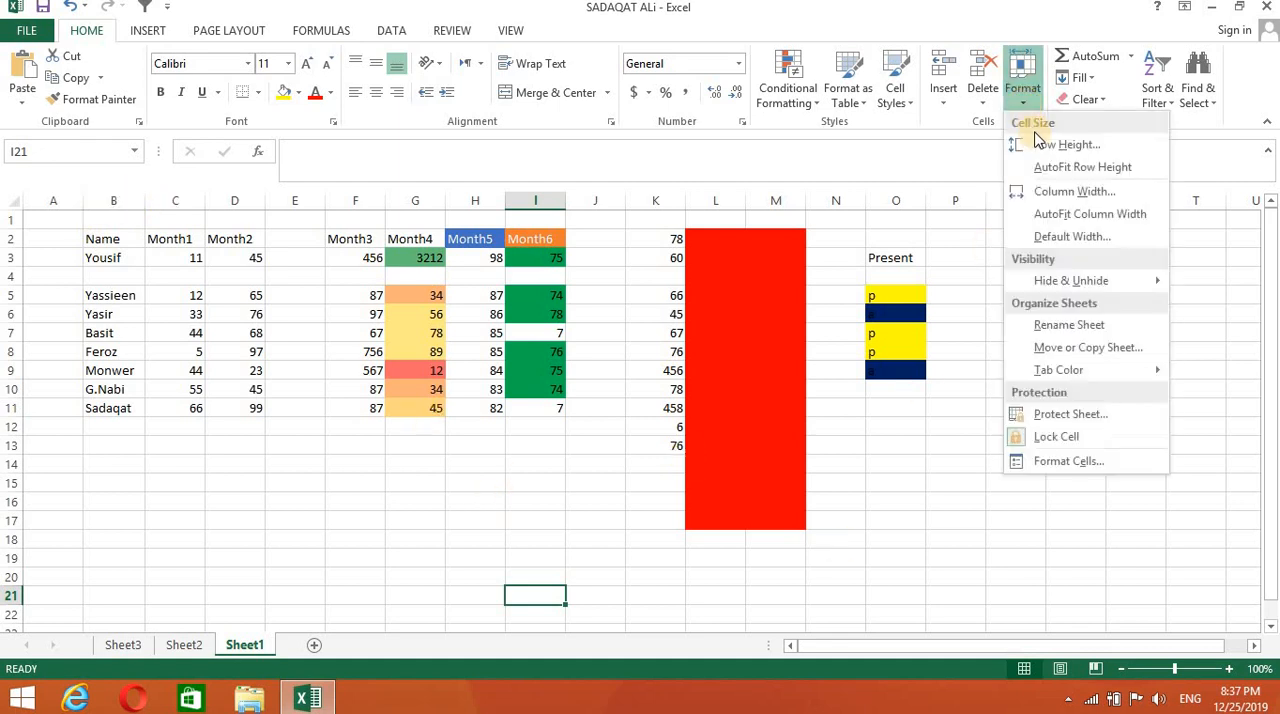
{"action": "left_click", "coordinate": [600, 284]}
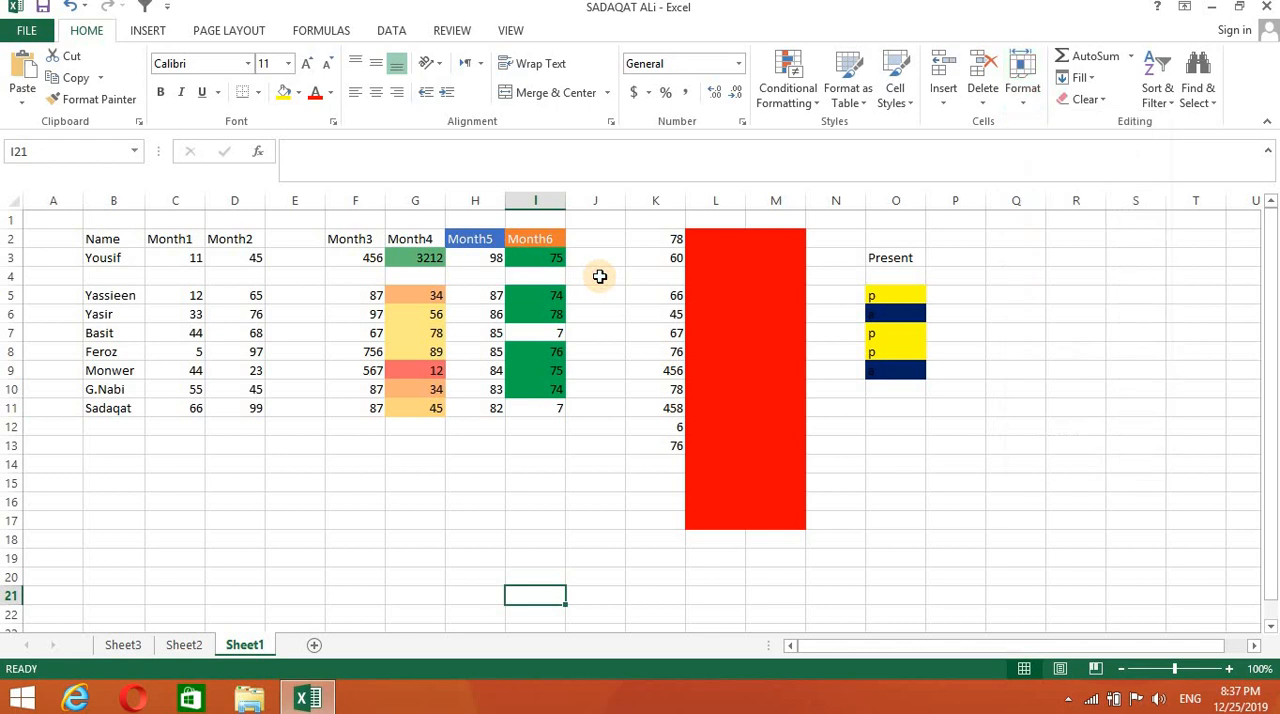
{"action": "left_click", "coordinate": [10, 277]}
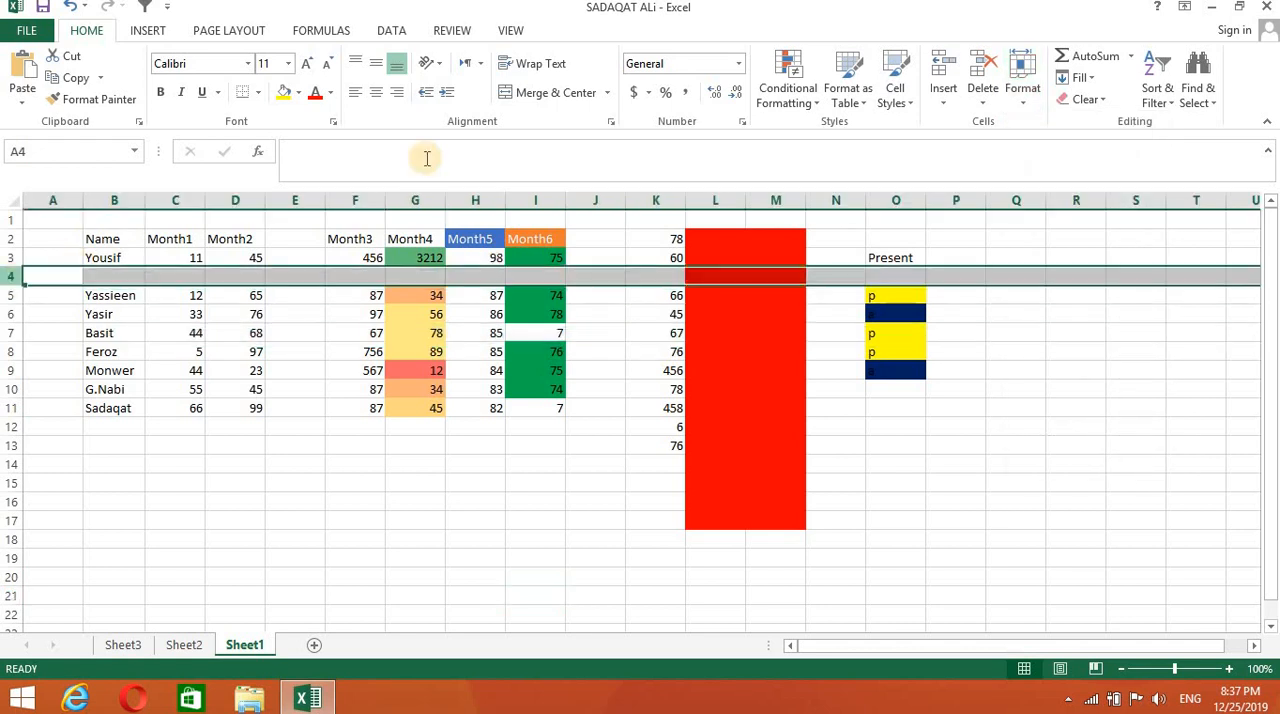
{"action": "left_click", "coordinate": [1022, 110]}
{"action": "left_click", "coordinate": [1050, 140]}
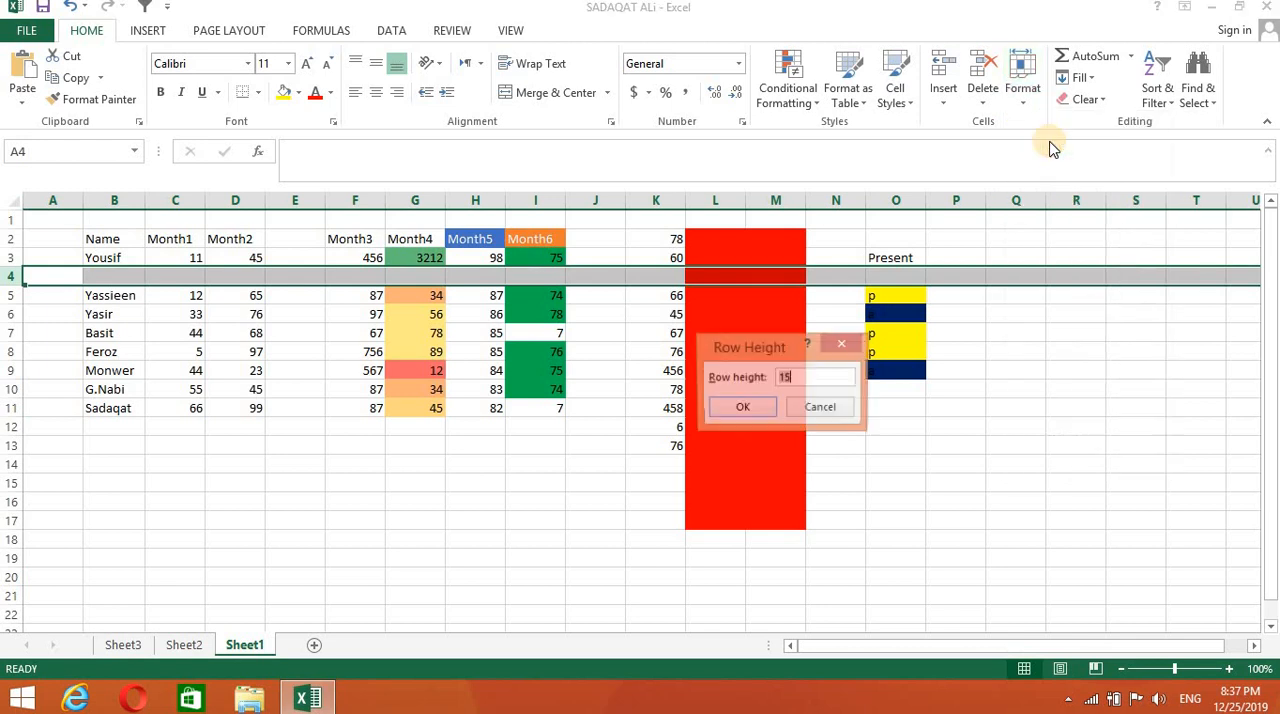
{"action": "left_click", "coordinate": [765, 410]}
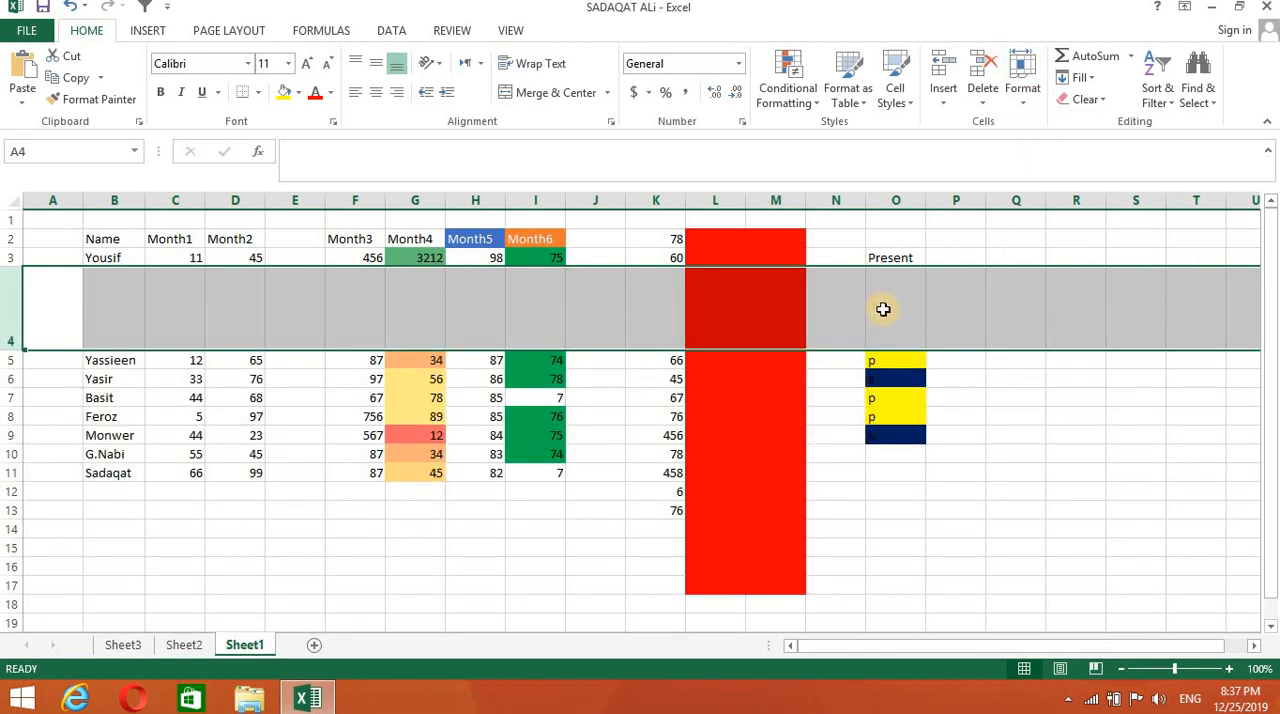
{"action": "left_click", "coordinate": [1022, 105]}
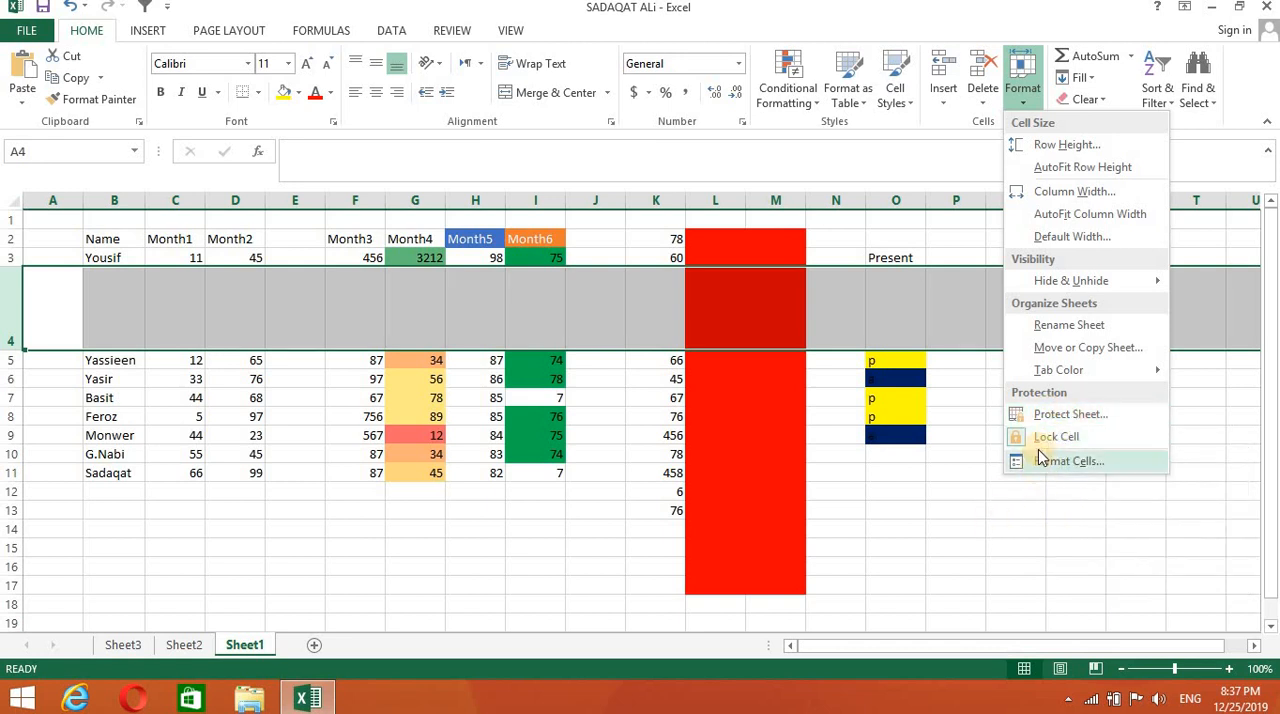
{"action": "left_click", "coordinate": [1019, 537]}
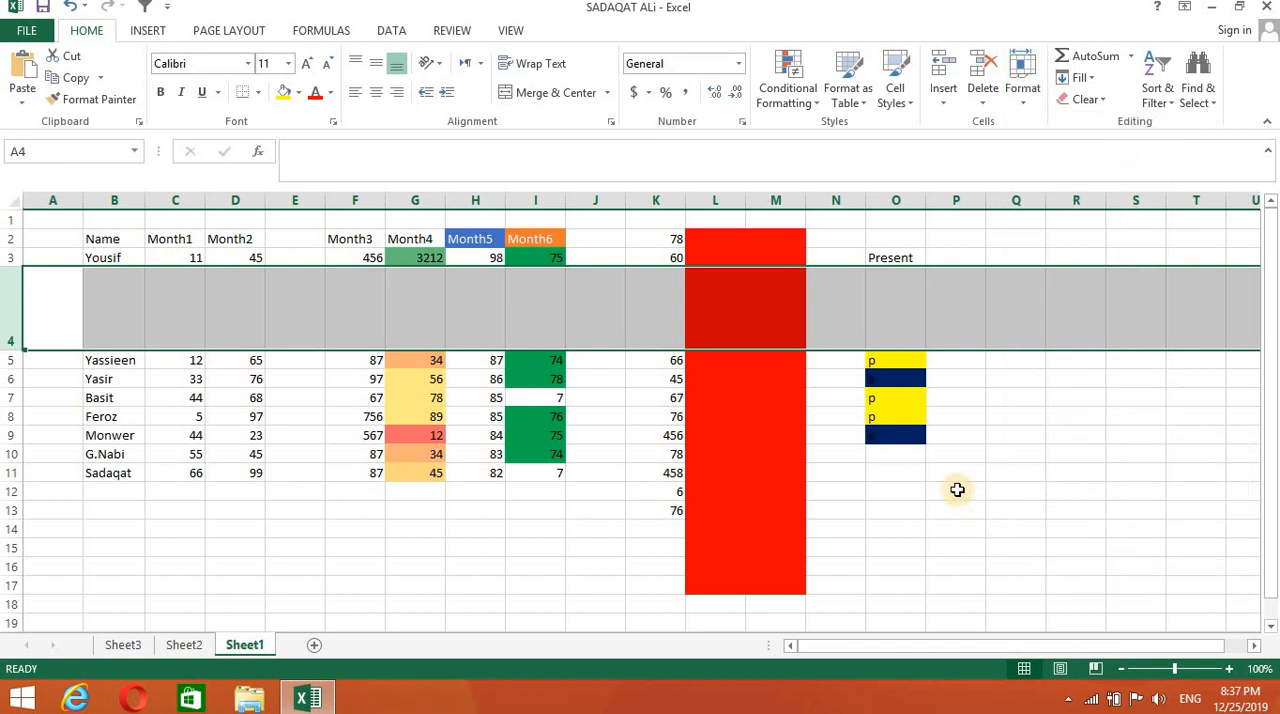
{"action": "key", "text": "ctrl+z"}
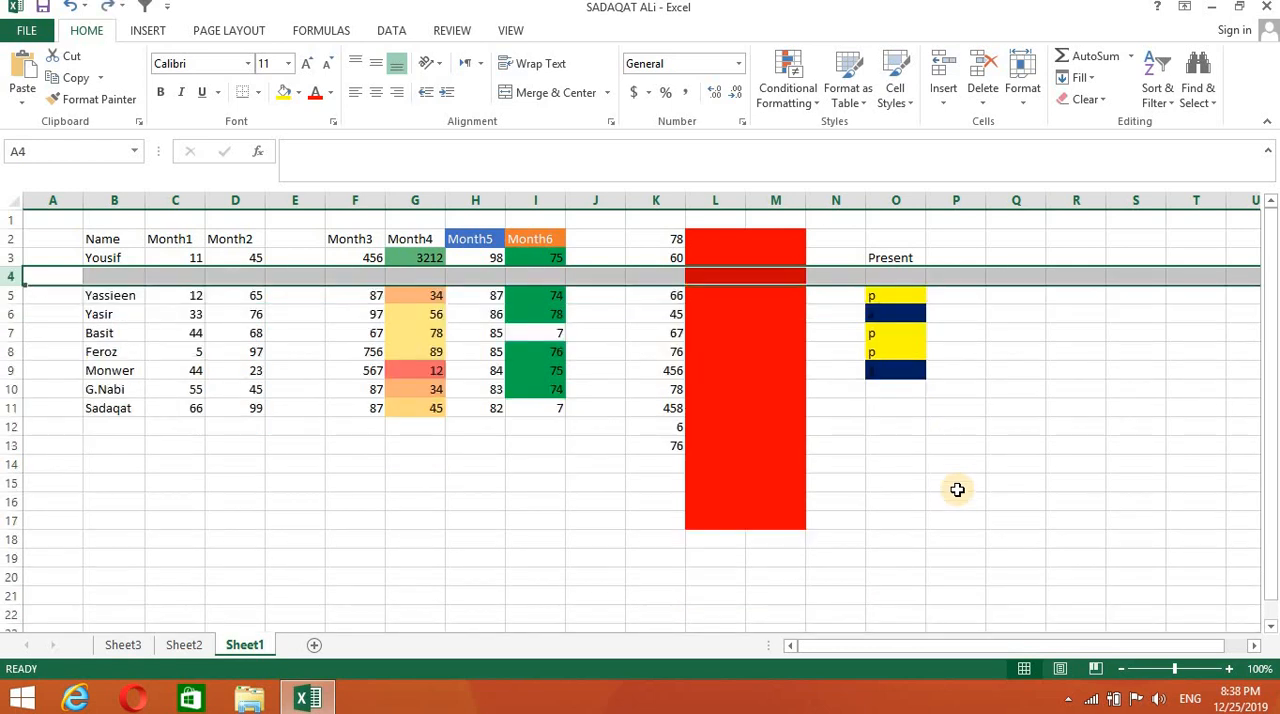
- Clear only the contents of O4:O9 under the Present header
{"action": "left_click", "coordinate": [1068, 557]}
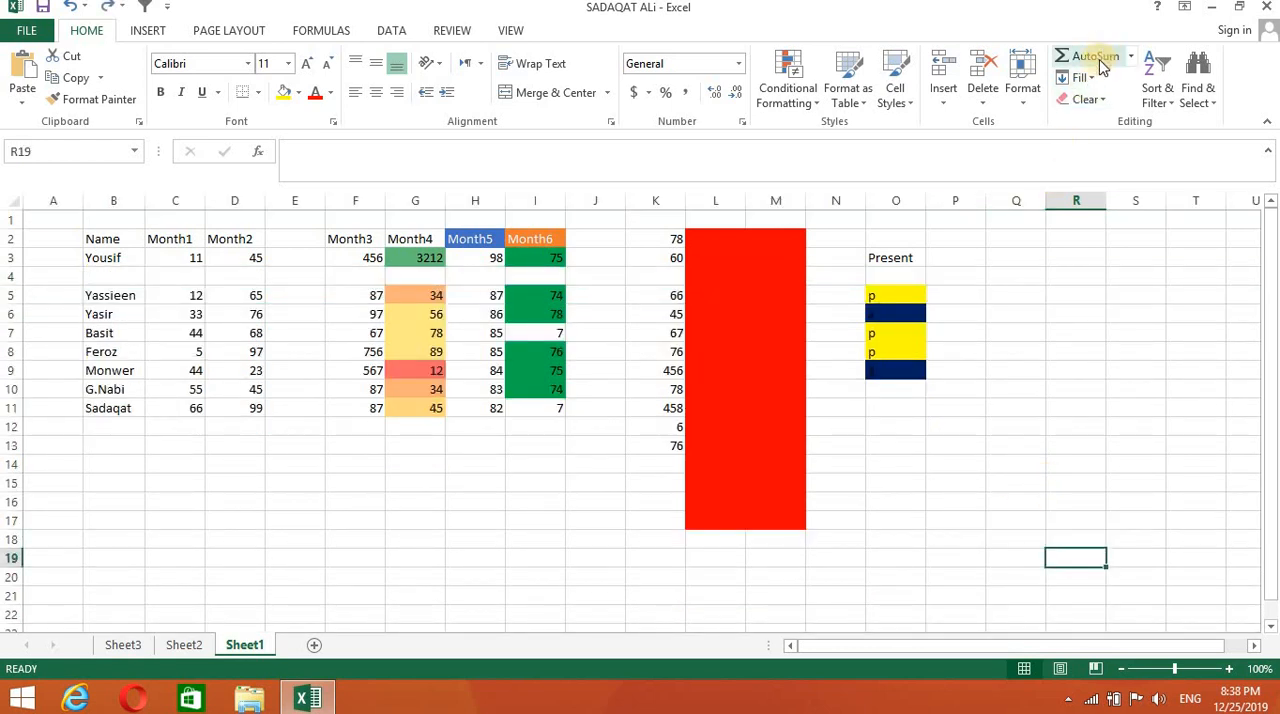
{"action": "left_click", "coordinate": [1068, 293]}
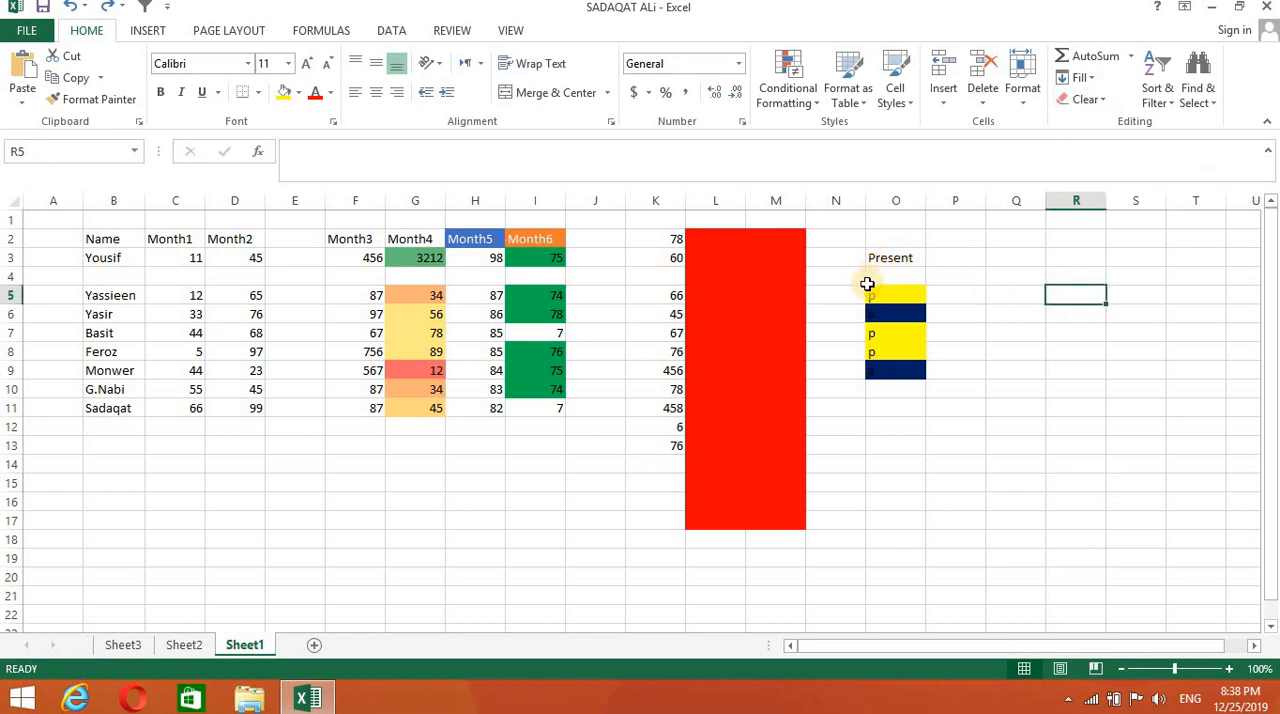
{"action": "left_click_drag", "start_coordinate": [867, 284], "coordinate": [880, 368]}
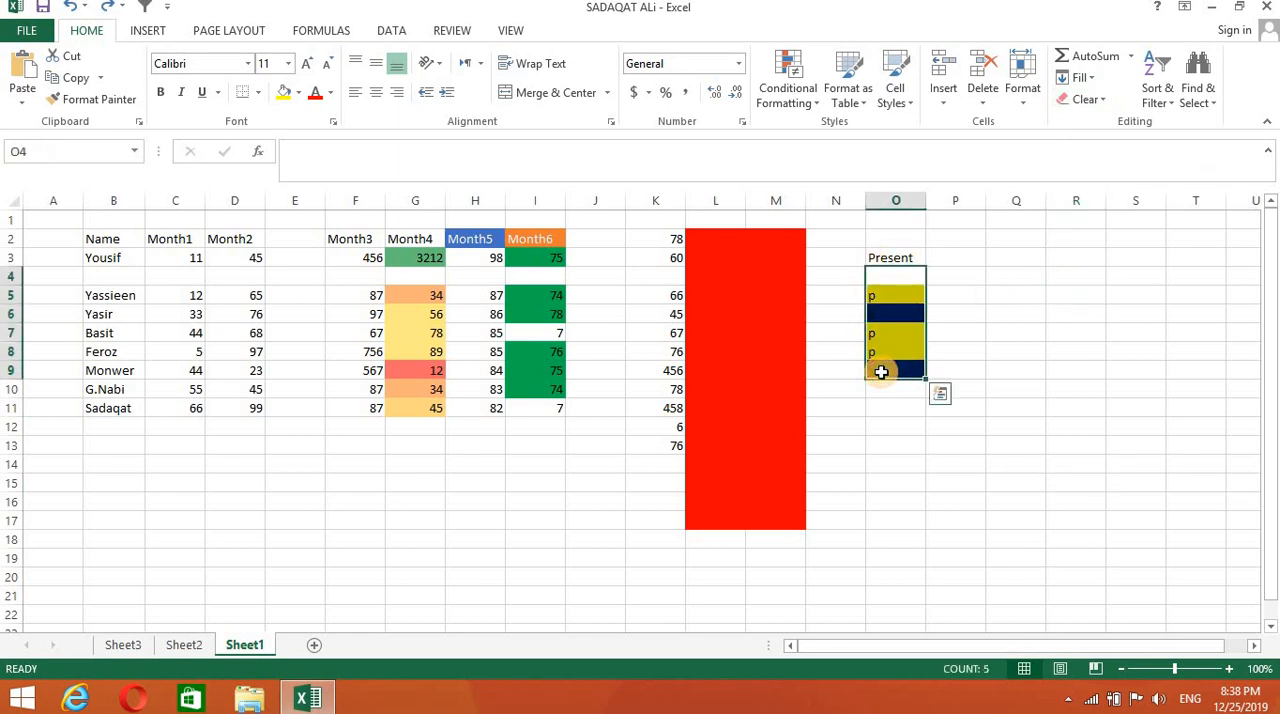
{"action": "left_click", "coordinate": [1104, 100]}
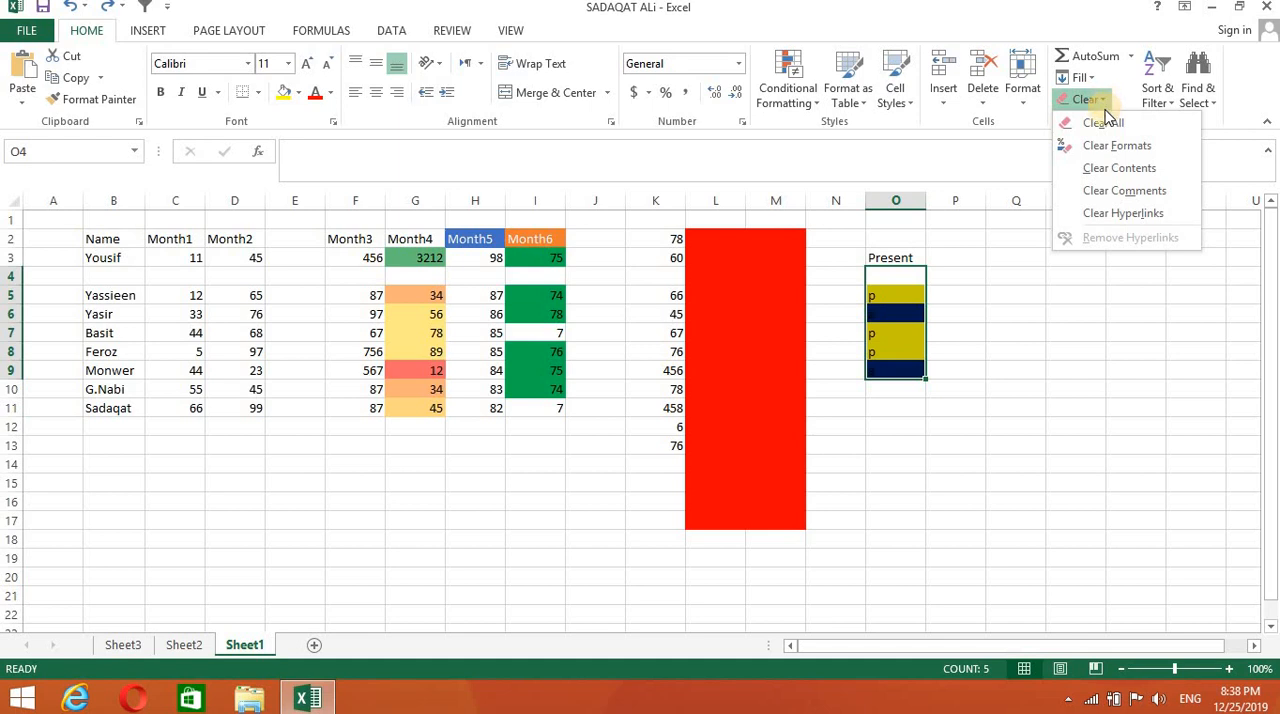
{"action": "left_click", "coordinate": [1110, 170]}
{"action": "left_click", "coordinate": [1046, 431]}
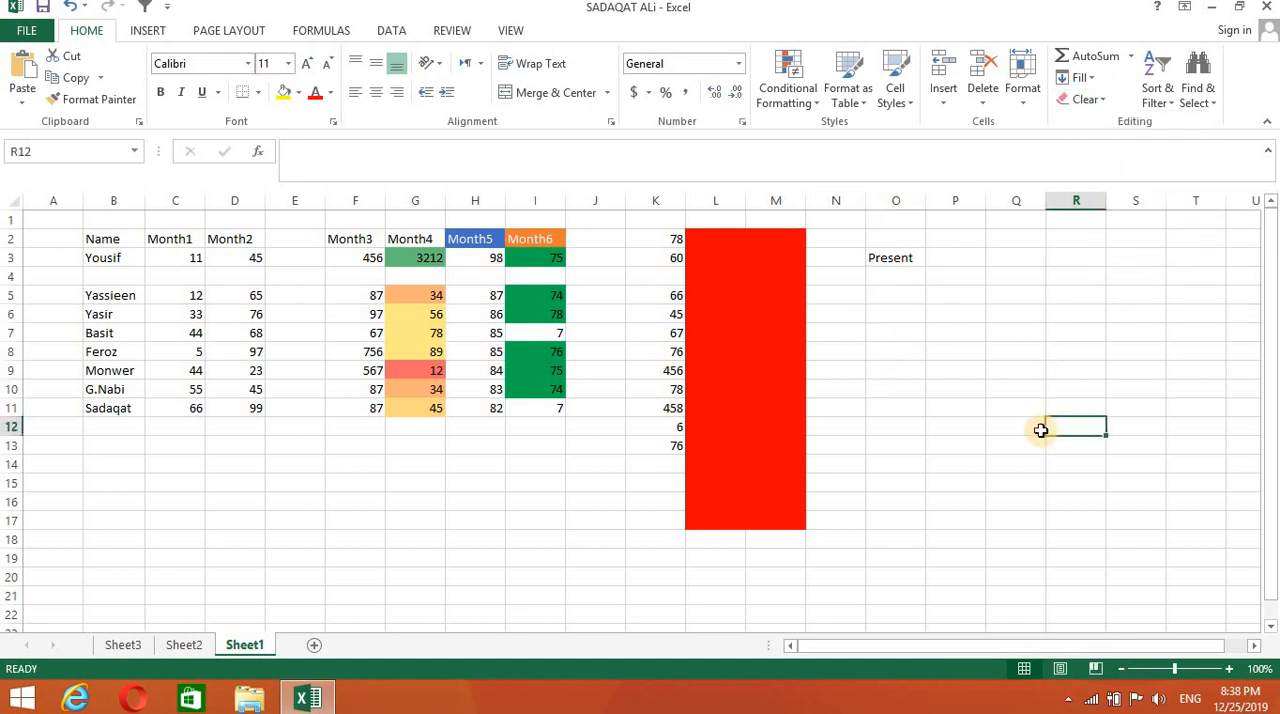
- Enter the attendance marks p, a and p in cells O5, O6 and O7
{"action": "double_click", "coordinate": [899, 297]}
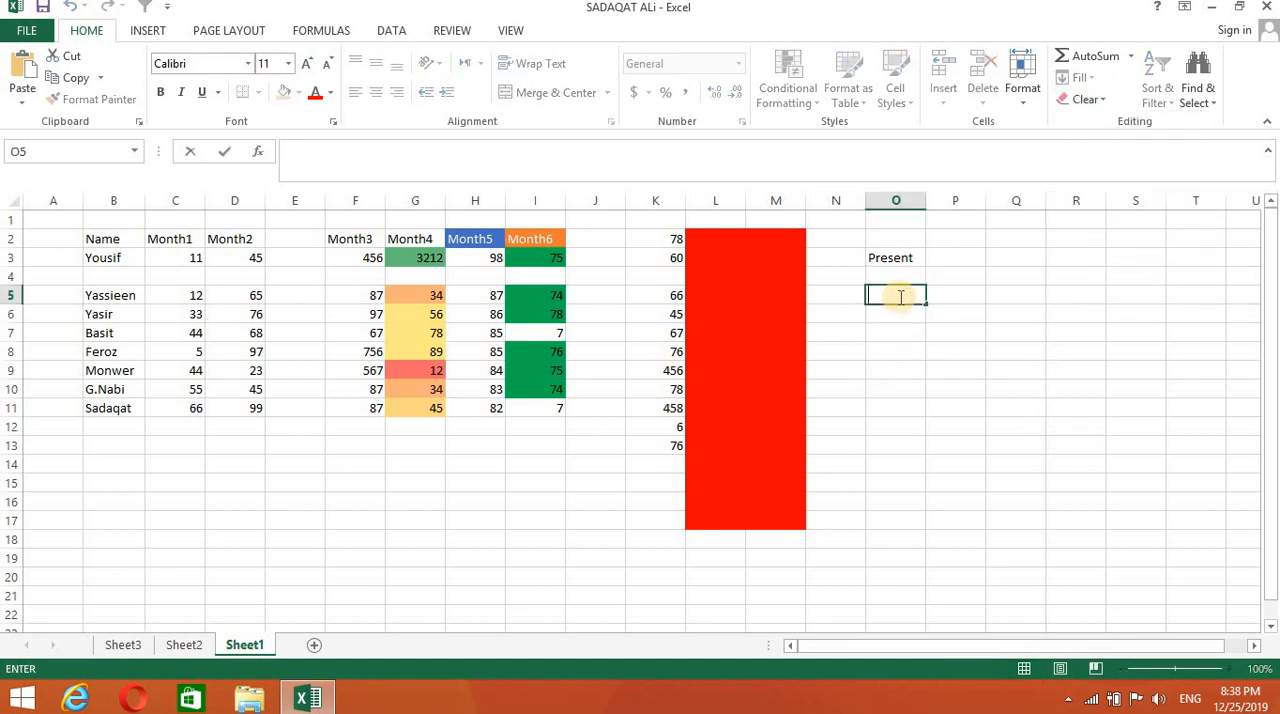
{"action": "key", "text": "Return"}
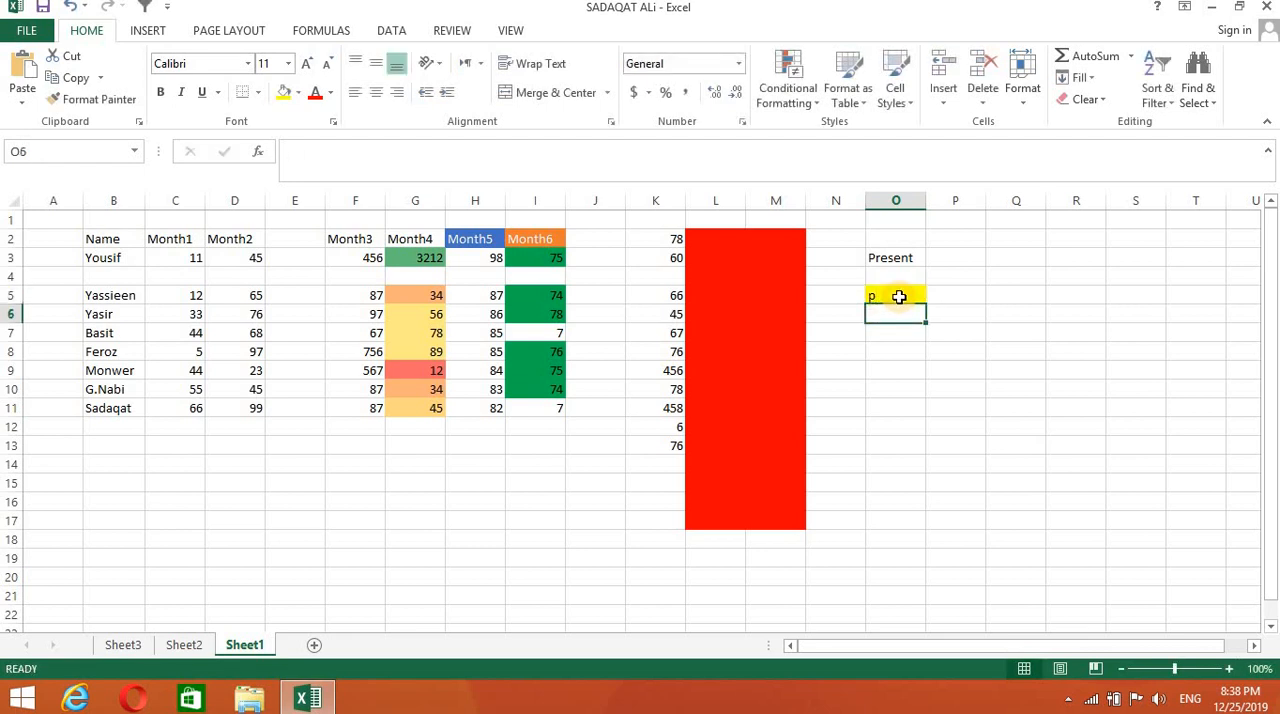
{"action": "key", "text": "Return"}
{"action": "type", "text": "p"}
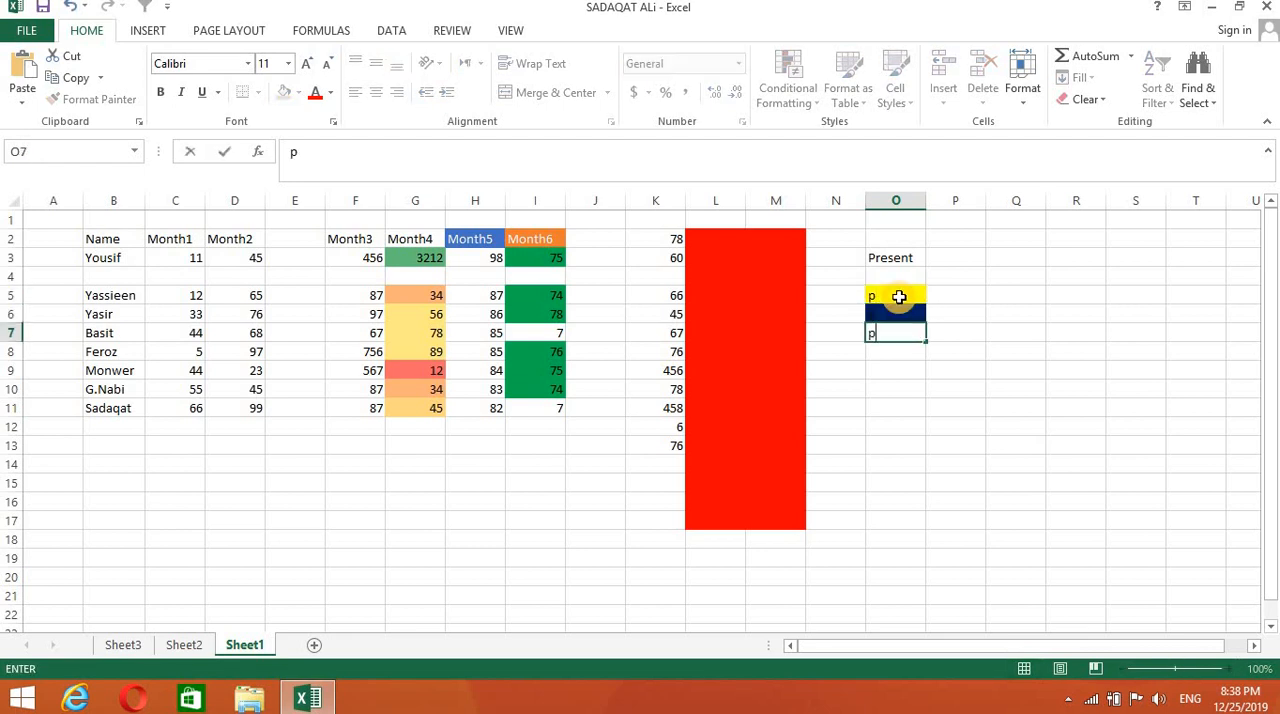
{"action": "key", "text": "Return"}
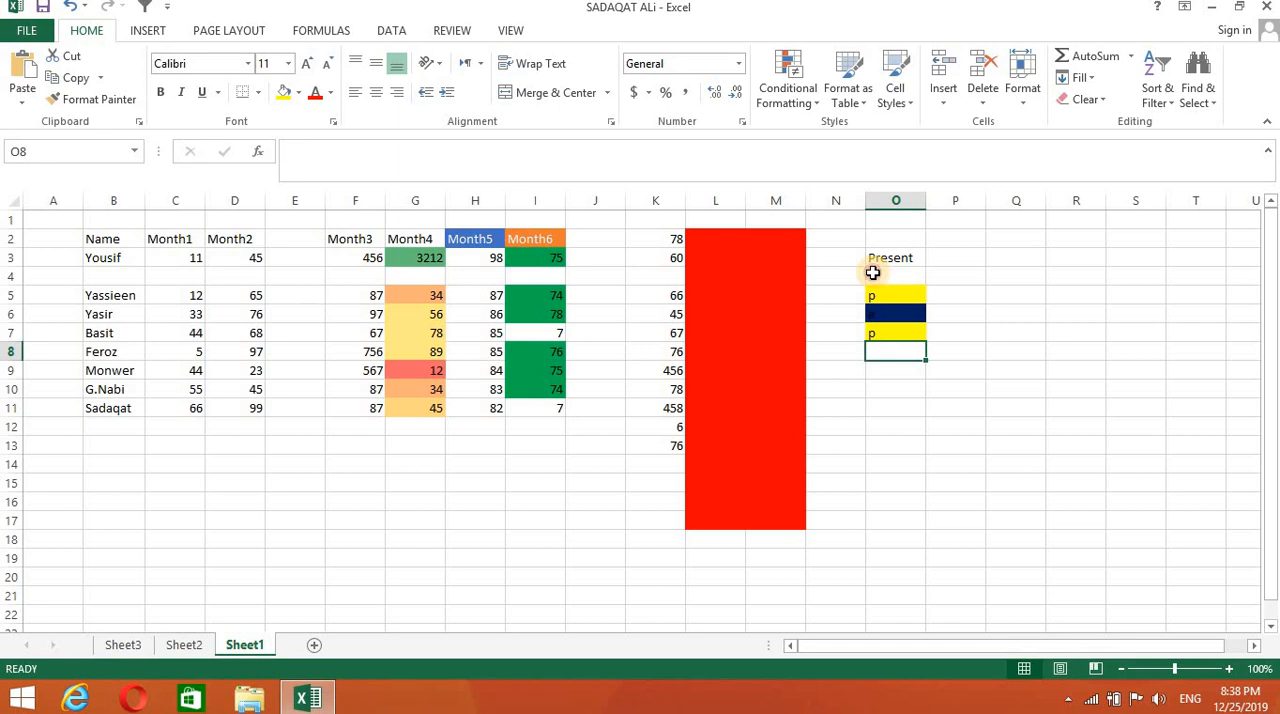
- Try clearing only the formats of O4:O11, and undo it
{"action": "left_click_drag", "start_coordinate": [872, 272], "coordinate": [877, 405]}
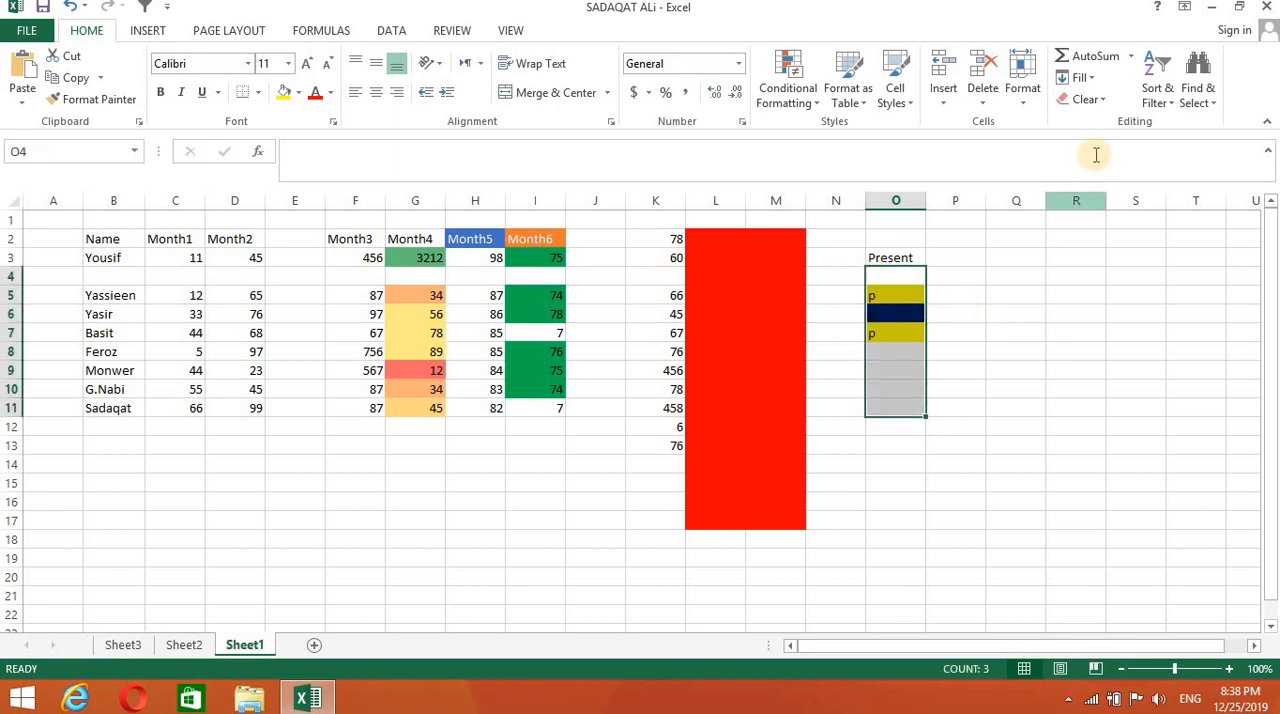
{"action": "left_click", "coordinate": [1105, 102]}
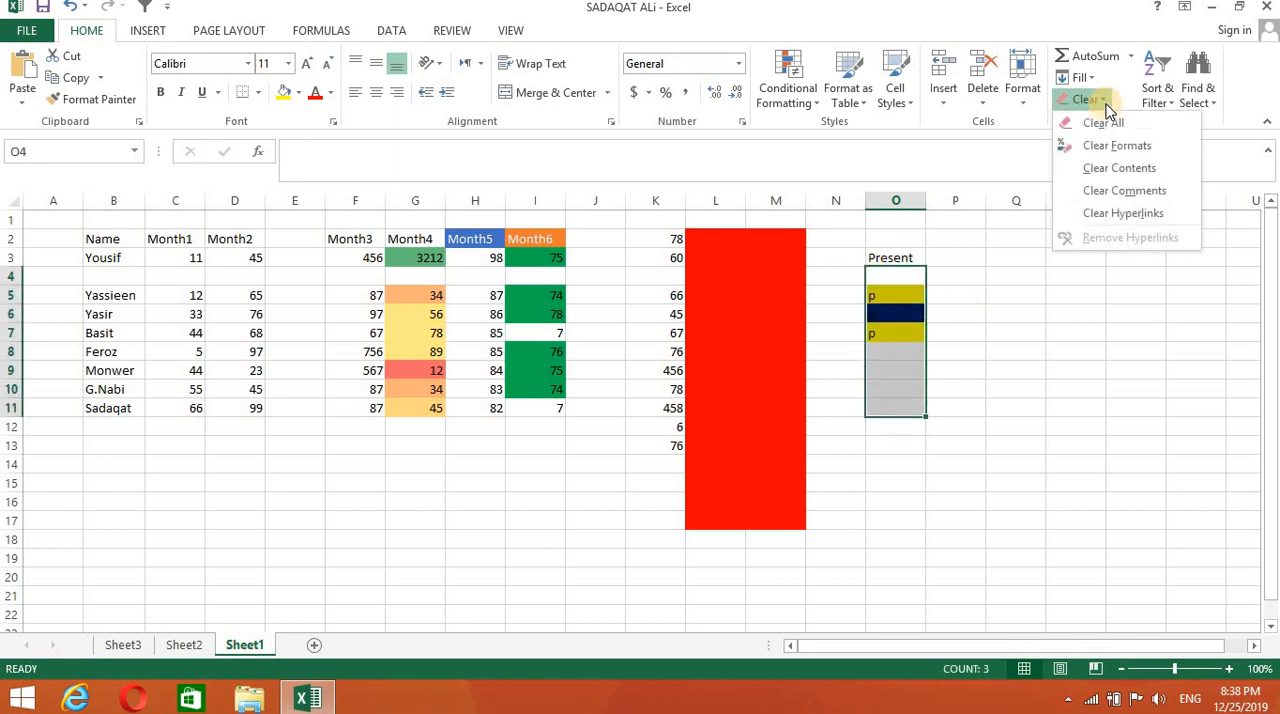
{"action": "left_click", "coordinate": [1107, 146]}
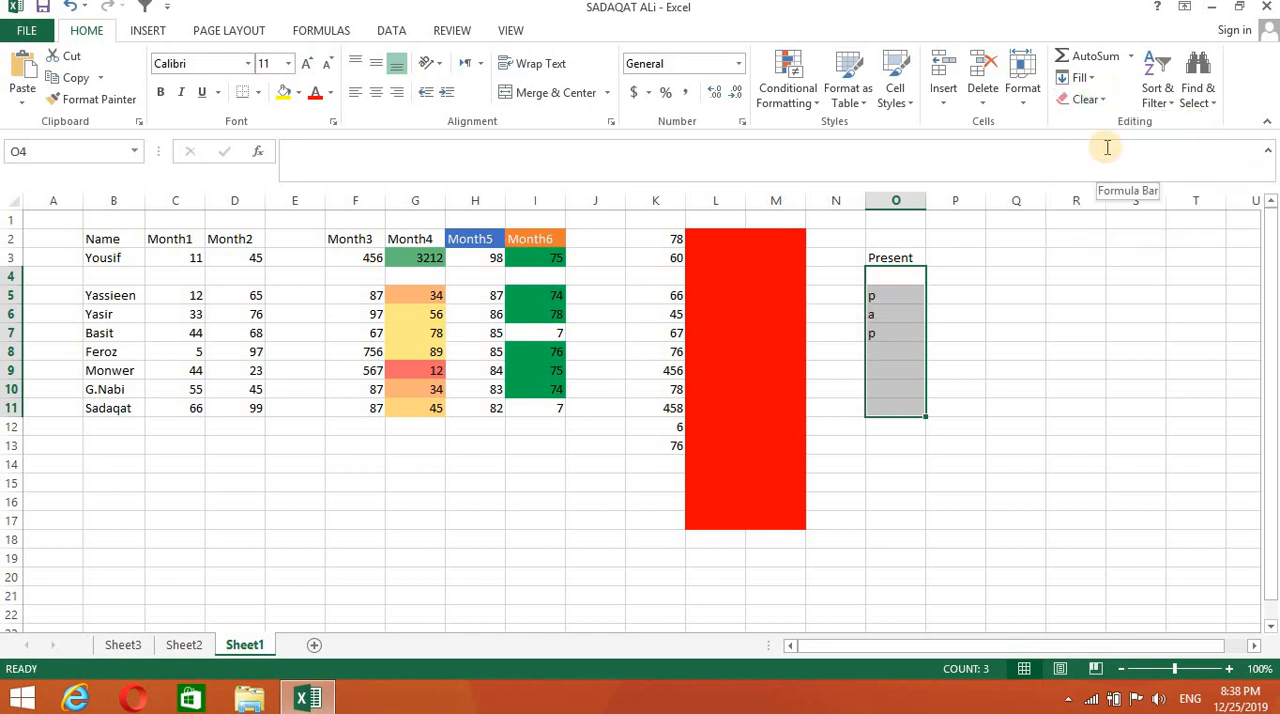
{"action": "key", "text": "ctrl+z"}
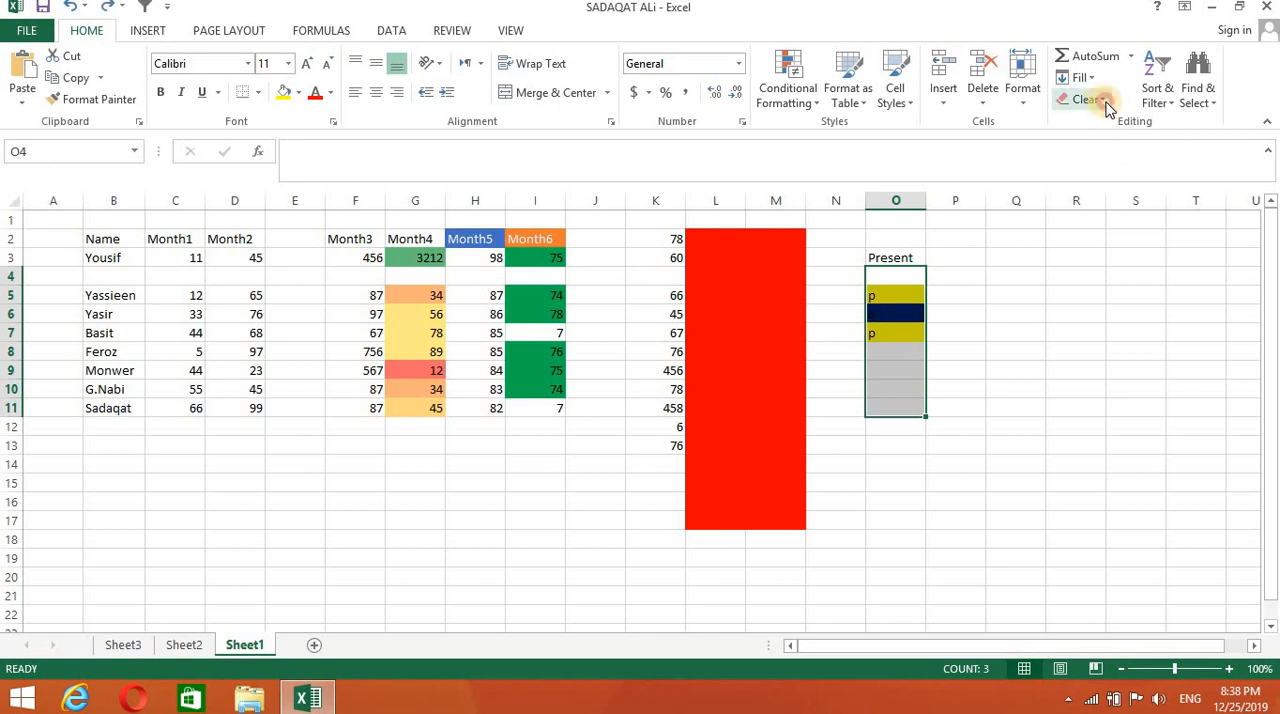
- Clear both the contents and the formatting of O4:O11 with Clear All
{"action": "left_click", "coordinate": [1103, 100]}
{"action": "left_click", "coordinate": [1105, 123]}
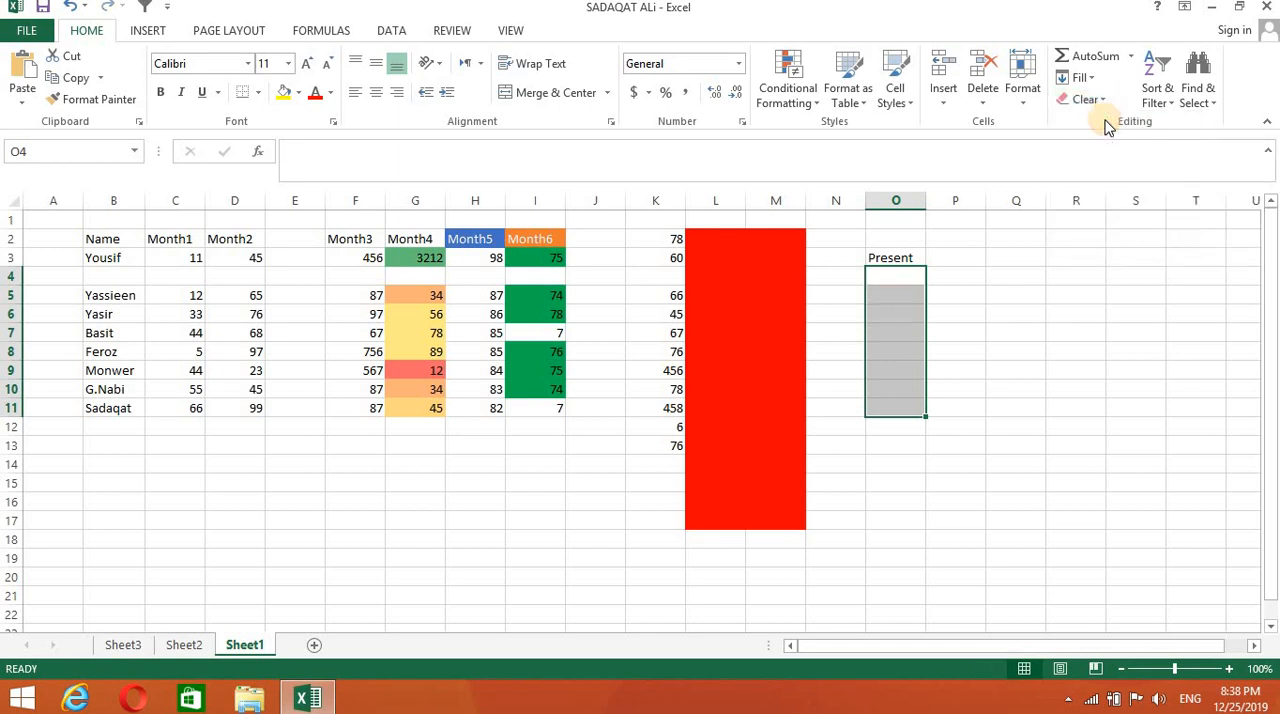
- Enter the attendance marks p, a and a in cells O5, O6 and O7
{"action": "left_click", "coordinate": [990, 330]}
{"action": "left_click", "coordinate": [887, 297]}
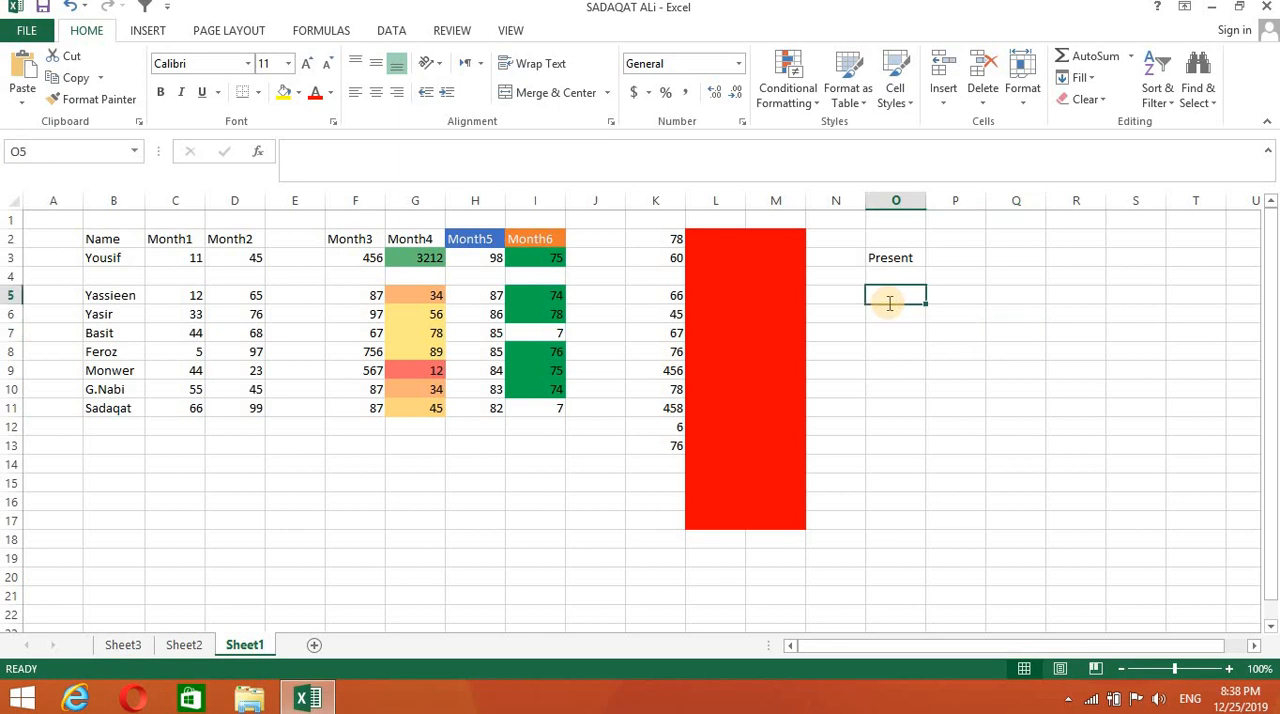
{"action": "type", "text": "p"}
{"action": "key", "text": "Return"}
{"action": "type", "text": "a"}
{"action": "key", "text": "Return"}
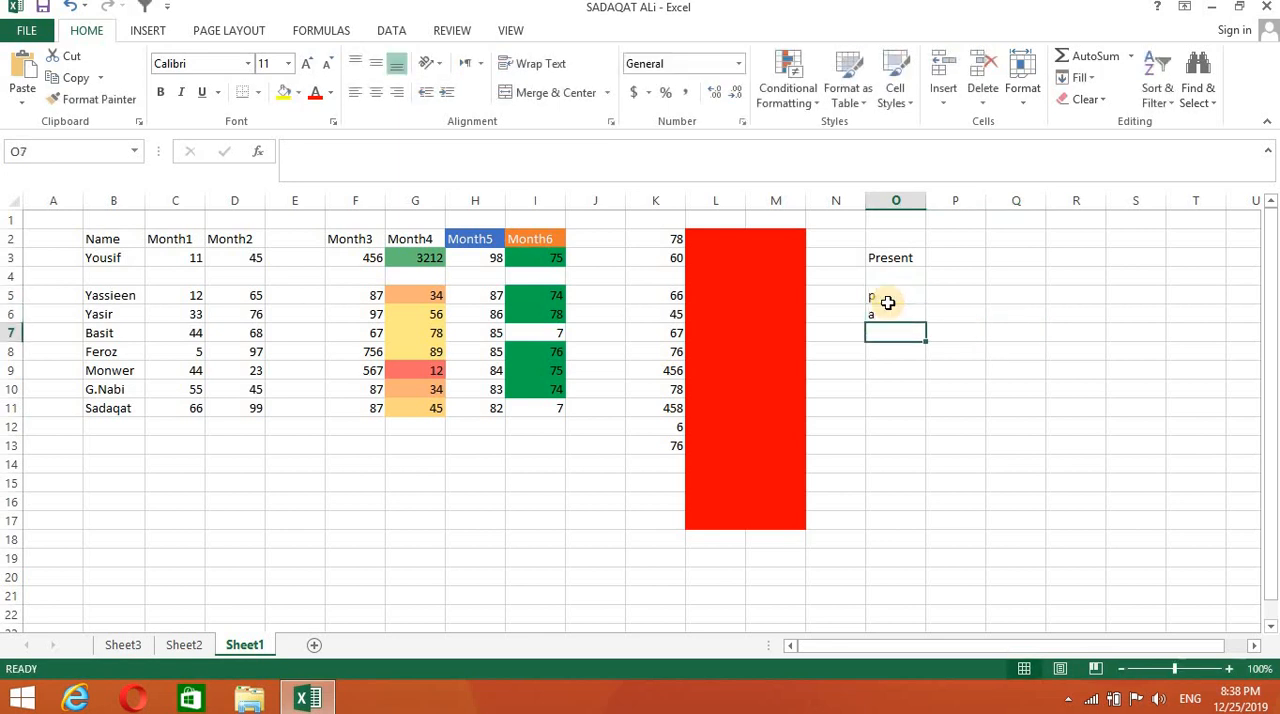
{"action": "type", "text": "a"}
{"action": "key", "text": "Return"}
{"action": "left_click", "coordinate": [941, 313]}
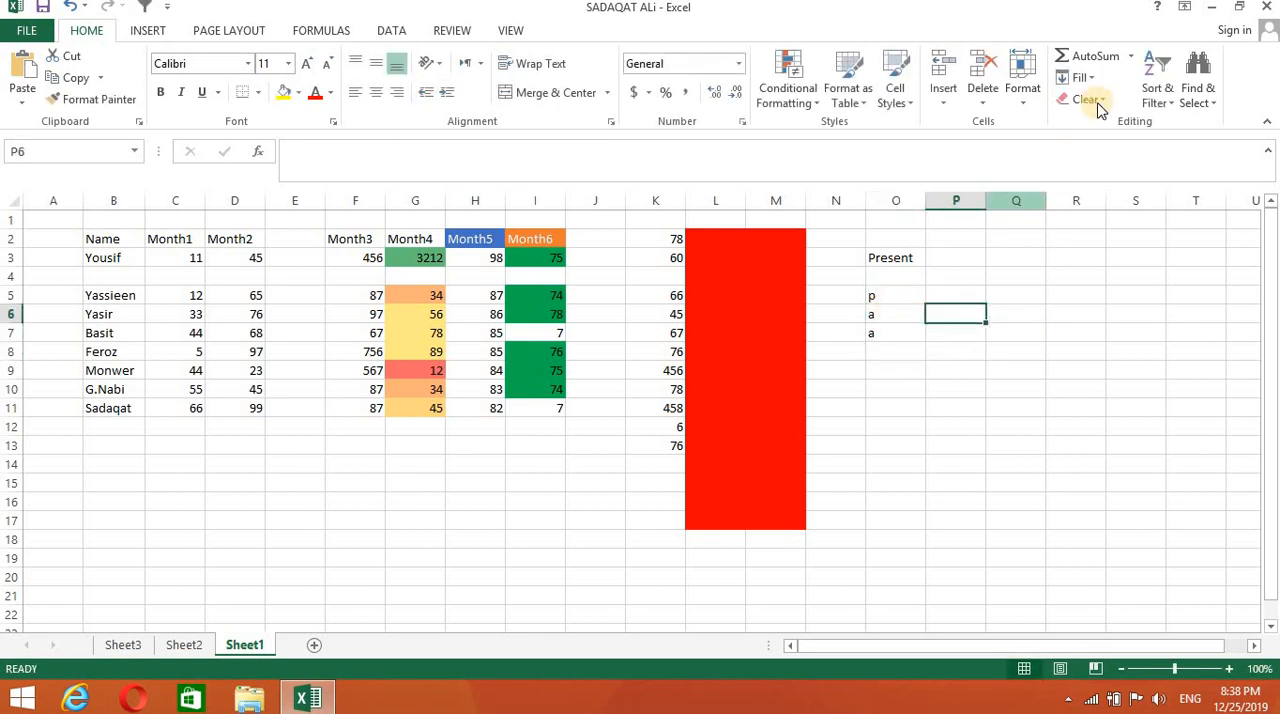
{"action": "left_click", "coordinate": [1086, 99]}
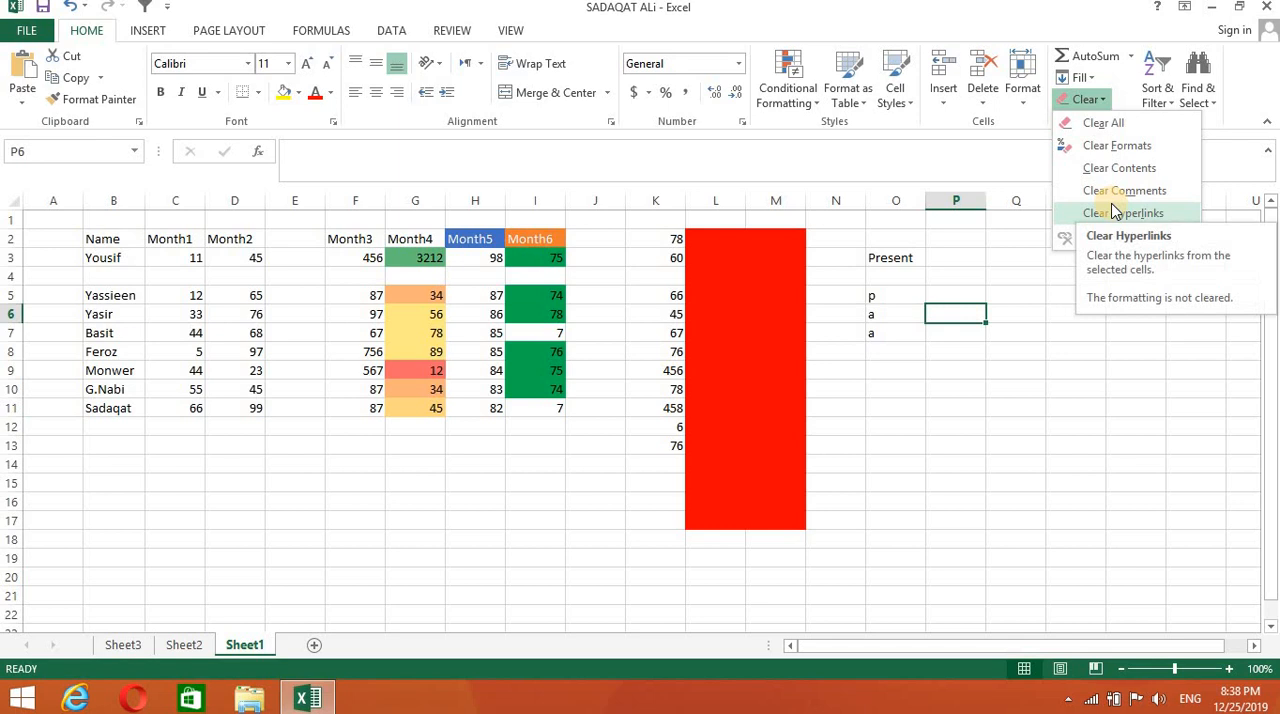
{"action": "left_click", "coordinate": [1115, 345]}
{"action": "left_click", "coordinate": [1096, 90]}
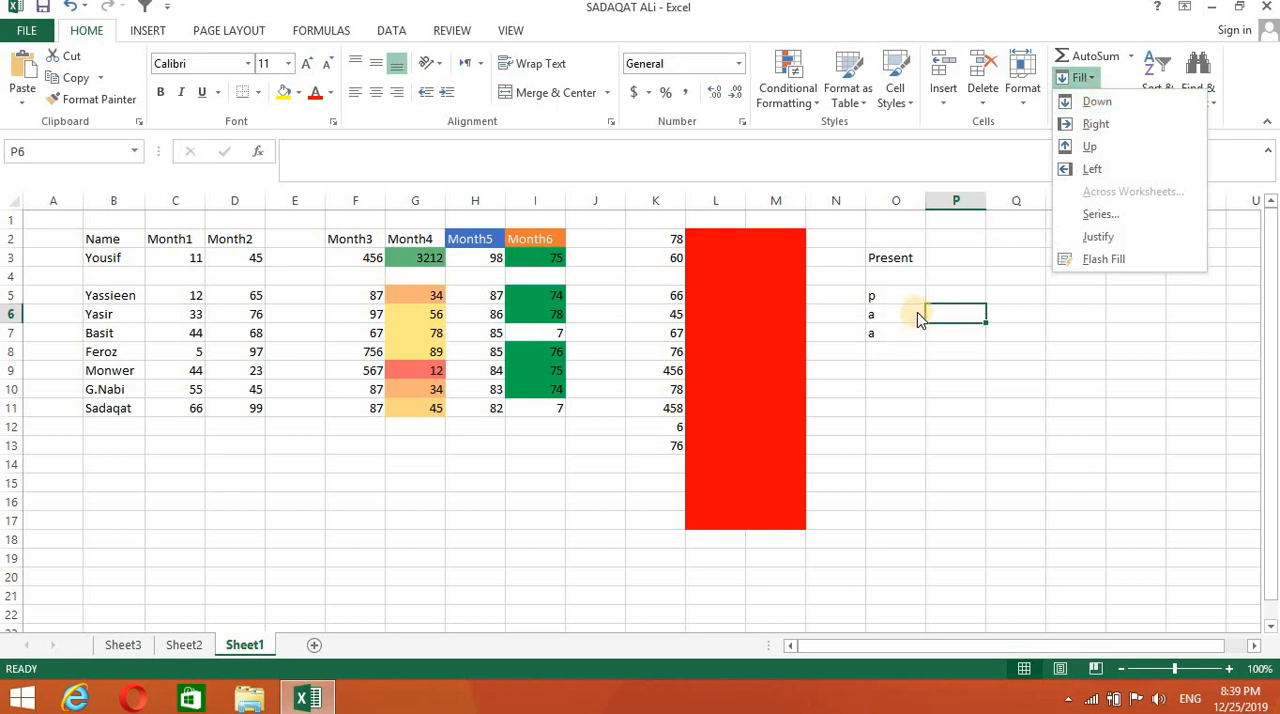
{"action": "left_click", "coordinate": [955, 295]}
- Fill cell P5 with the attendance mark from O5 using Fill Right
{"action": "left_click", "coordinate": [952, 288]}
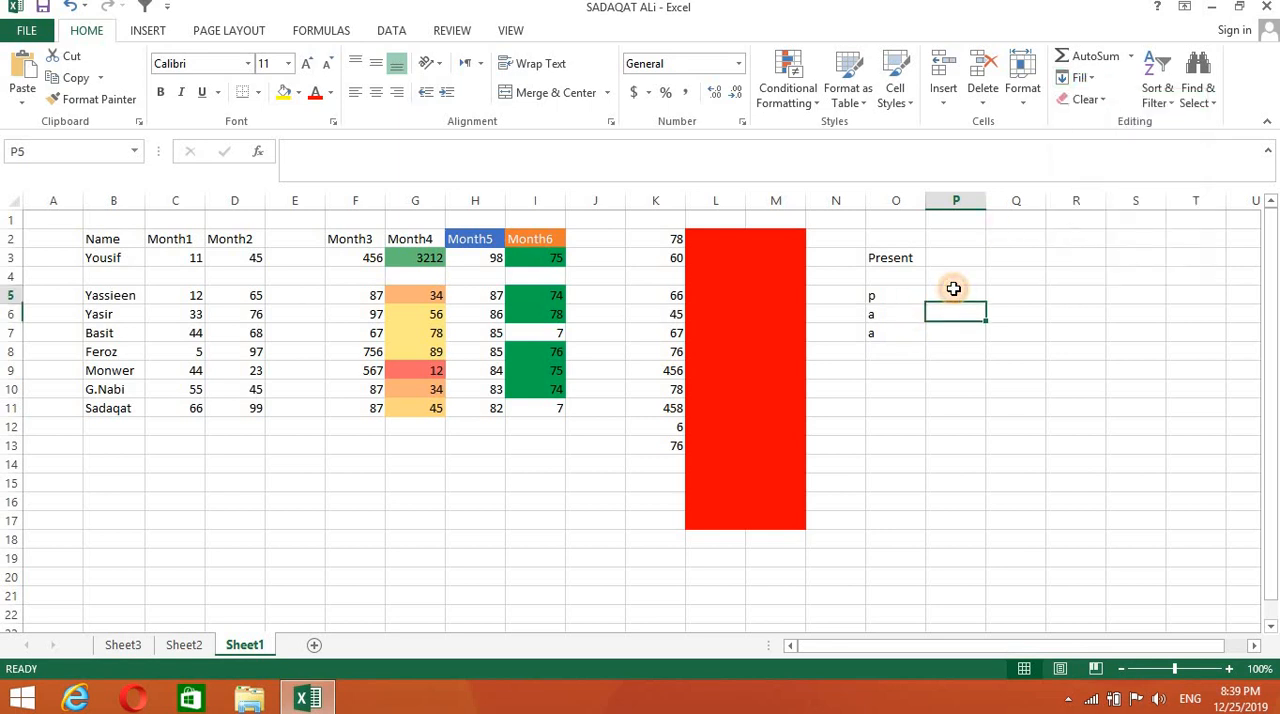
{"action": "left_click", "coordinate": [1096, 80]}
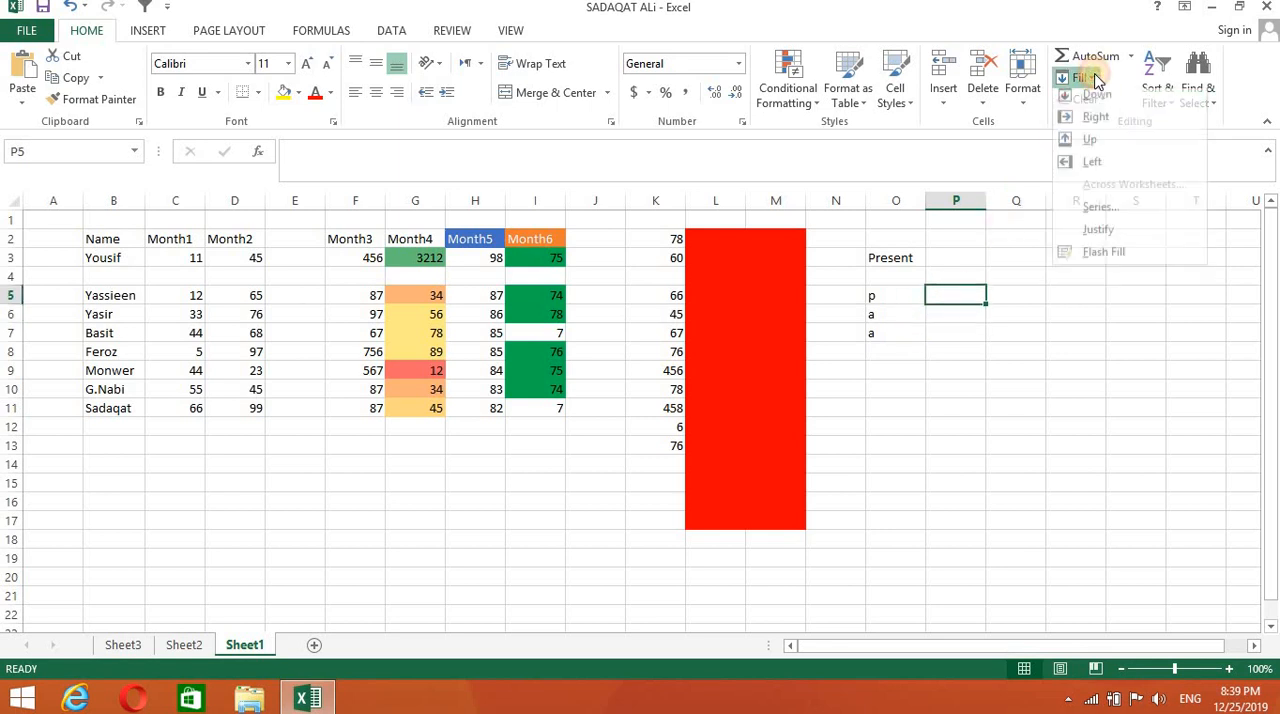
{"action": "left_click", "coordinate": [1092, 125]}
{"action": "left_click", "coordinate": [889, 294]}
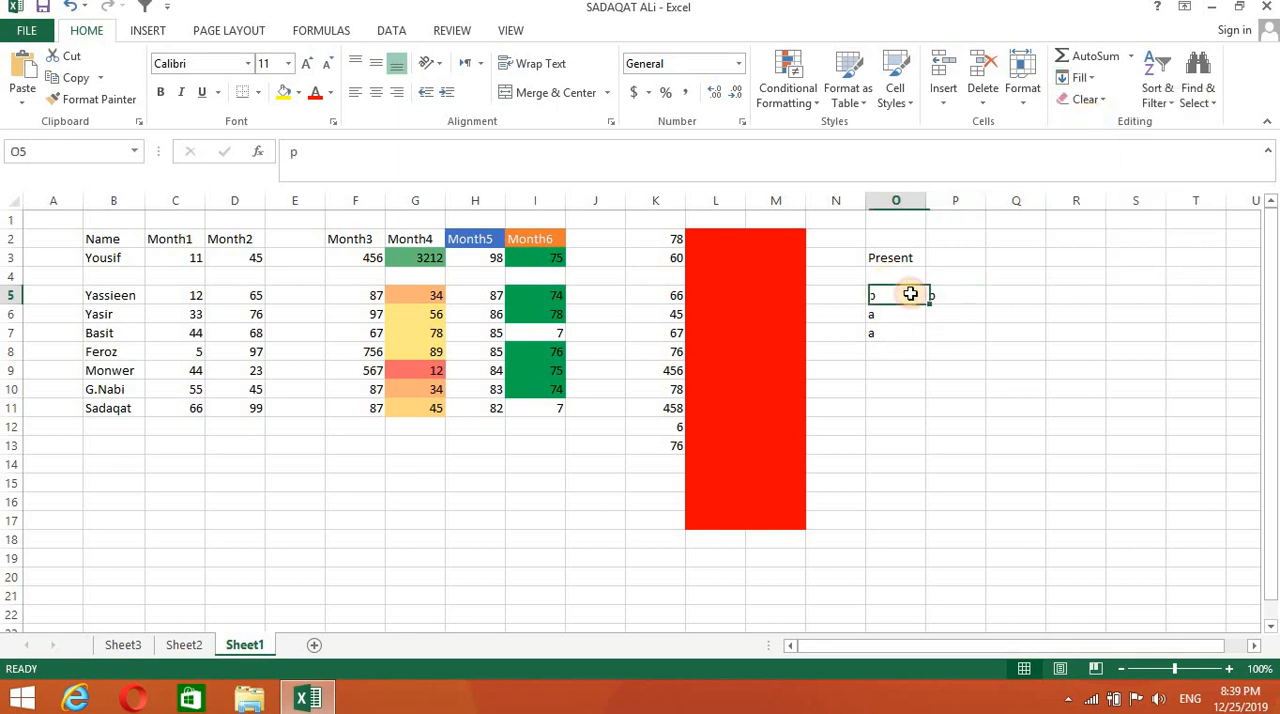
{"action": "left_click", "coordinate": [939, 294]}
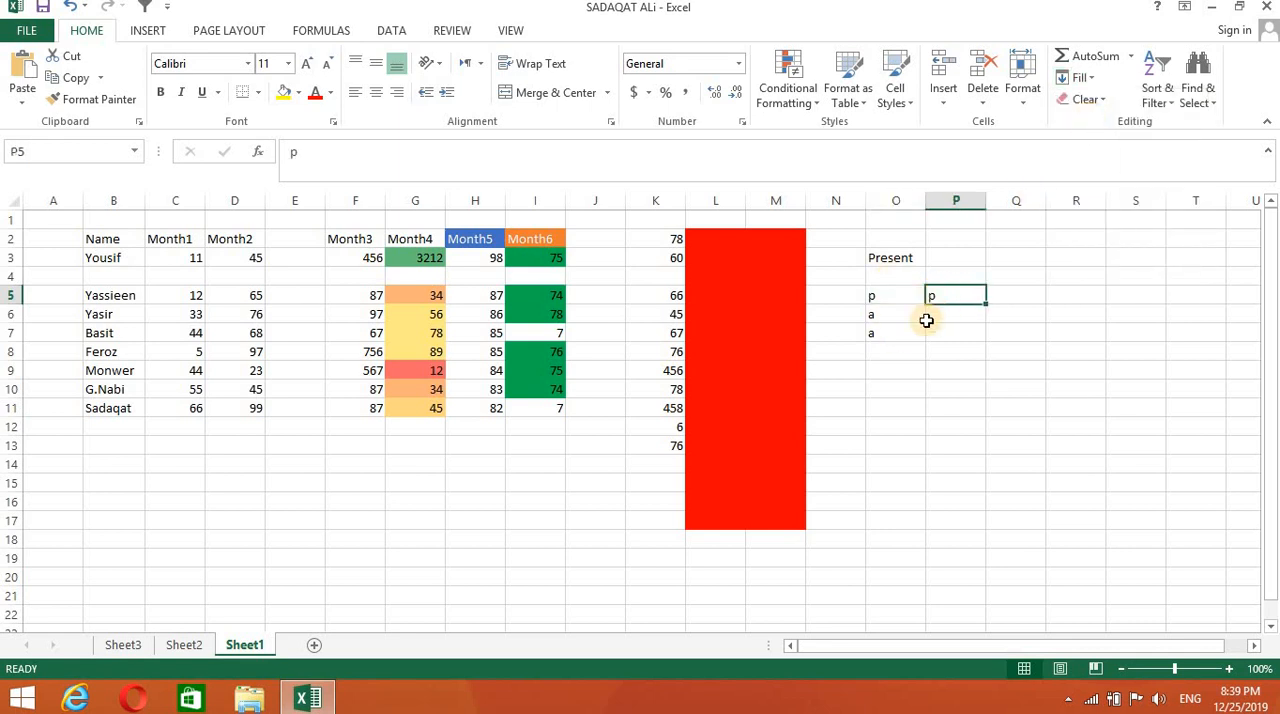
- Fill cell P4 with the mark from the cell below it using Fill Up
{"action": "left_click", "coordinate": [954, 276]}
{"action": "left_click", "coordinate": [1094, 80]}
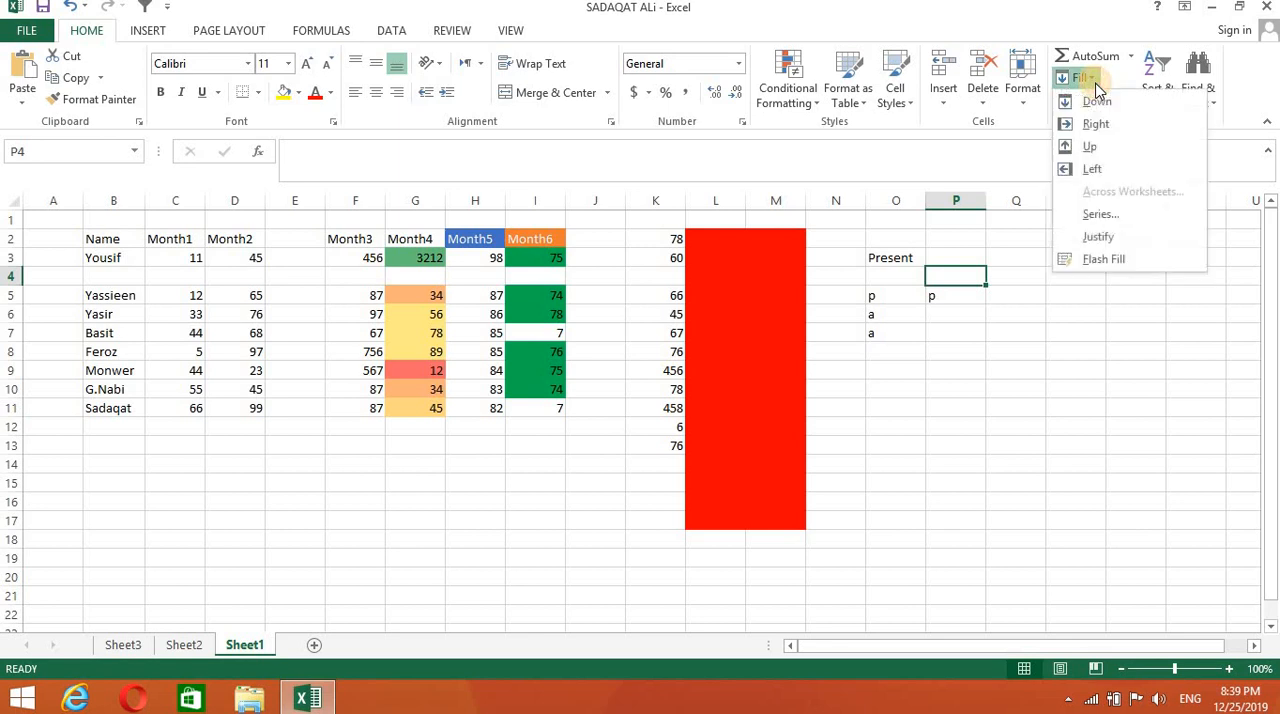
{"action": "left_click", "coordinate": [1092, 146]}
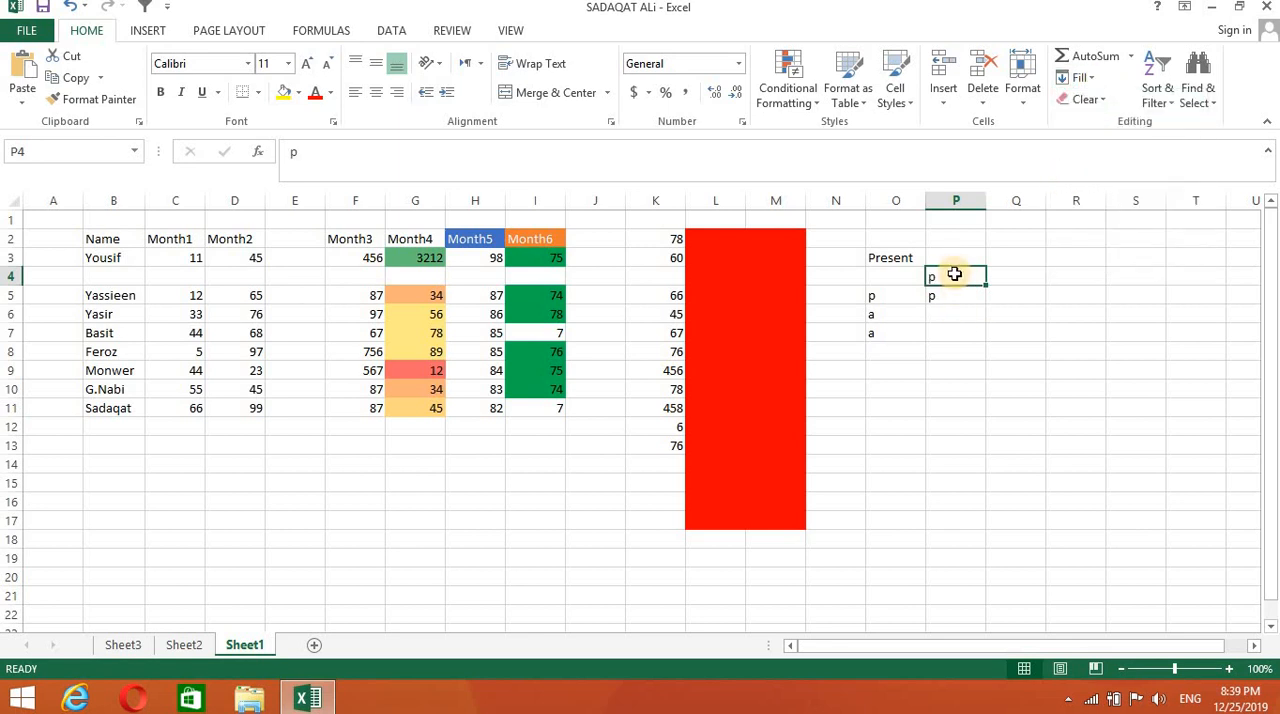
{"action": "left_click", "coordinate": [948, 349]}
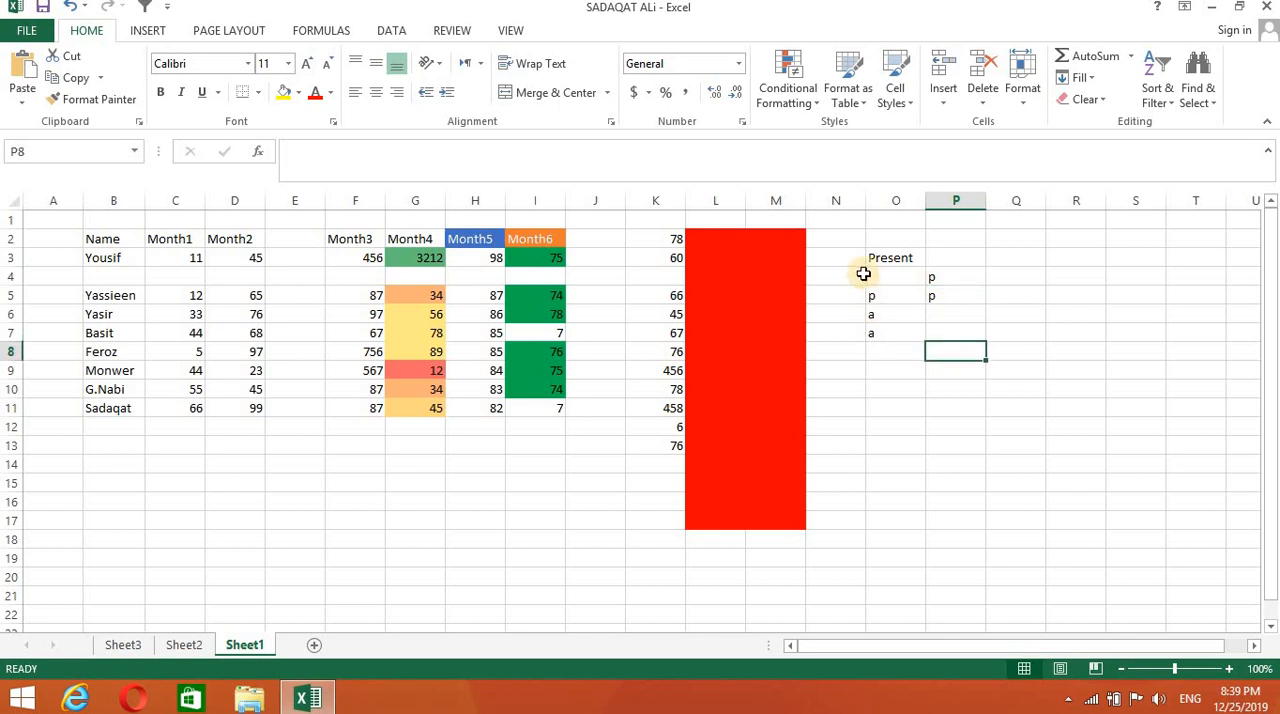
{"action": "left_click_drag", "start_coordinate": [863, 274], "coordinate": [968, 354]}
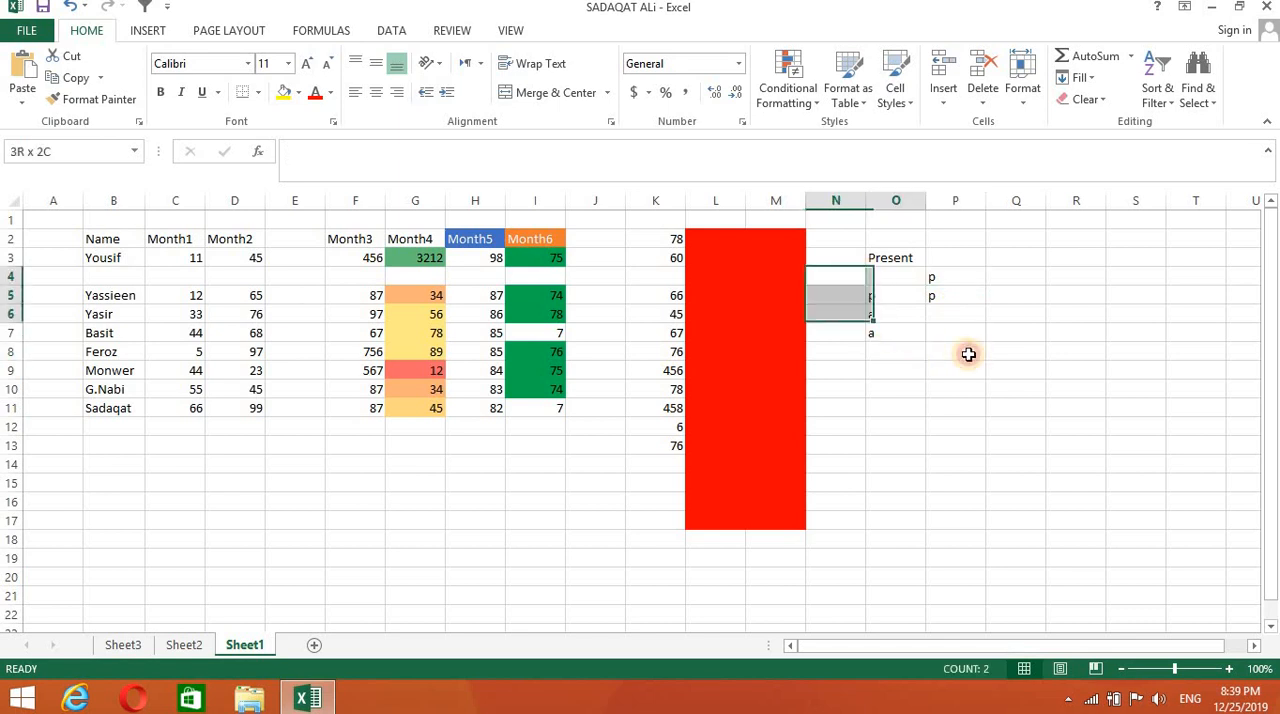
{"action": "left_click", "coordinate": [1065, 447]}
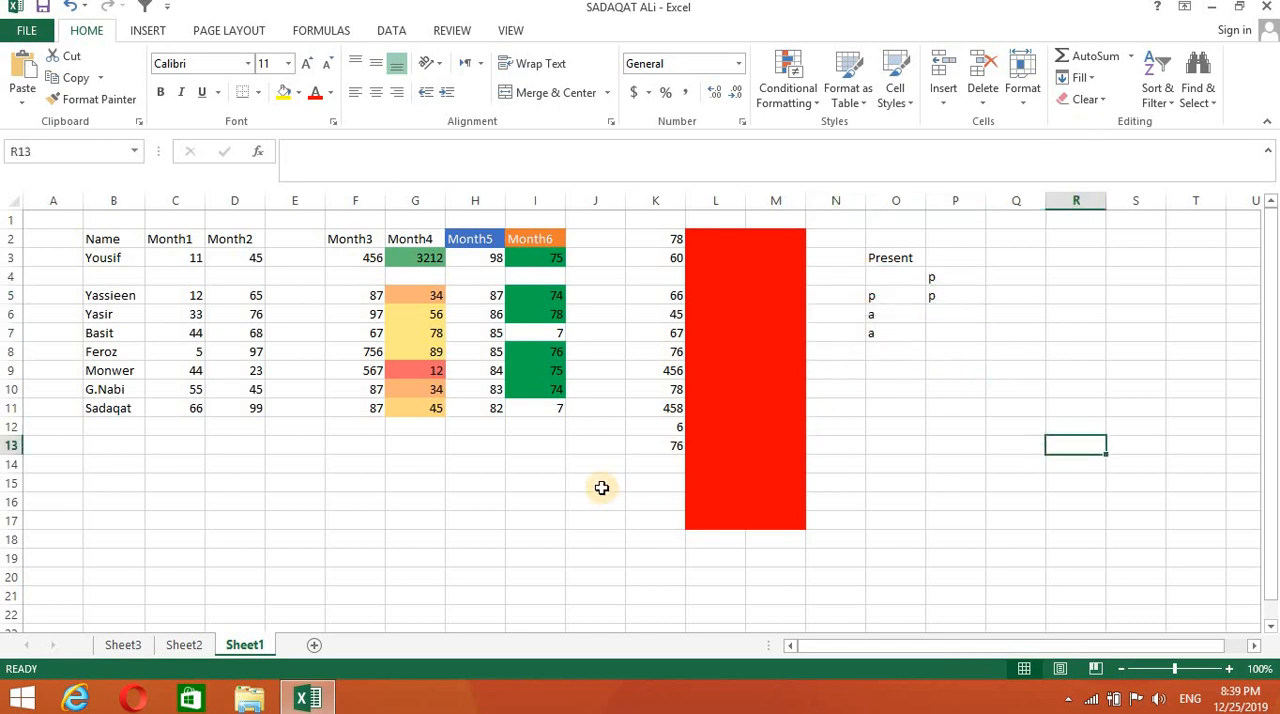
- Total the numbers in K2:K13 with AutoSum, placing the sum in K14
{"action": "left_click_drag", "start_coordinate": [646, 240], "coordinate": [648, 443]}
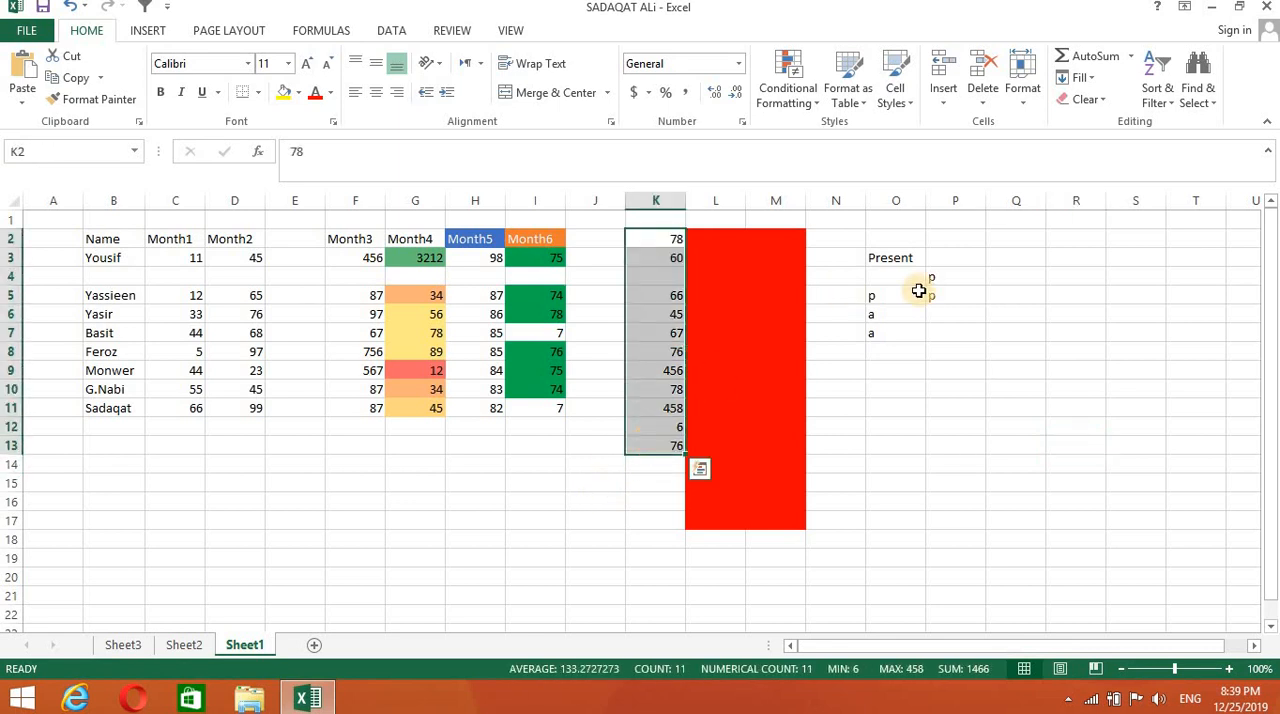
{"action": "left_click", "coordinate": [1101, 65]}
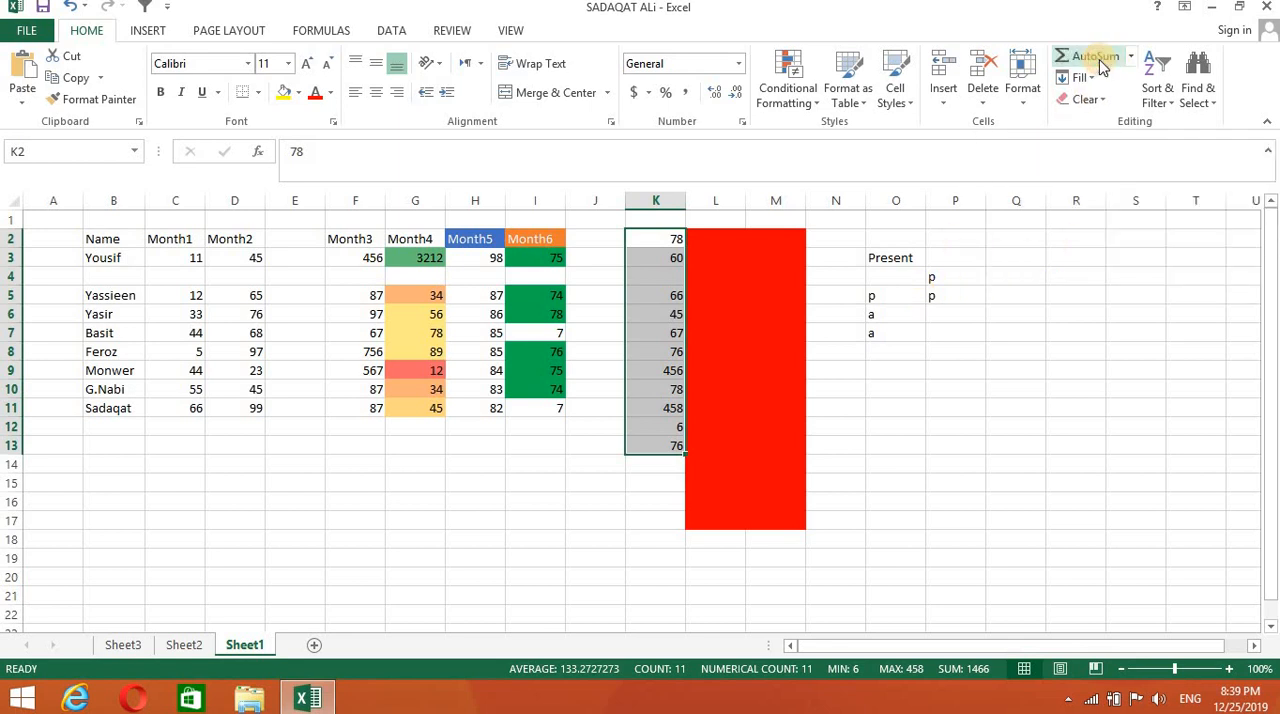
{"action": "scroll", "coordinate": [1048, 120], "scroll_direction": "down", "scroll_amount": 1}
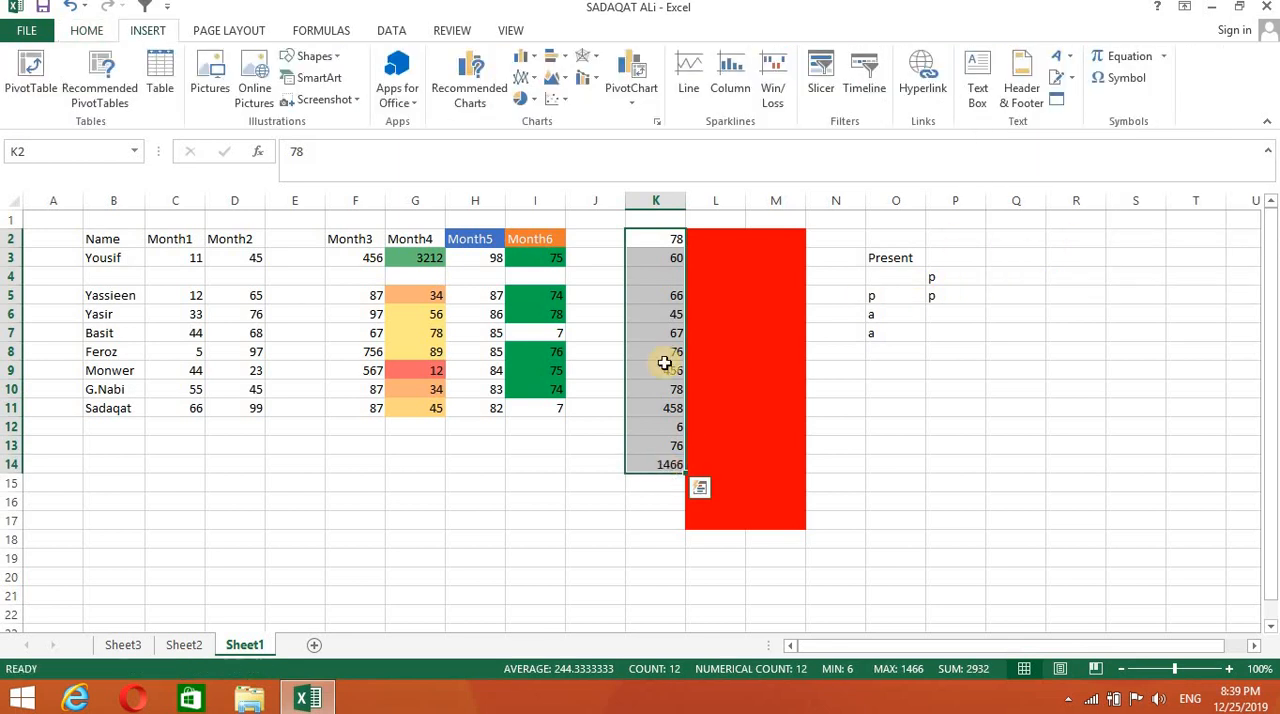
{"action": "left_click", "coordinate": [651, 527]}
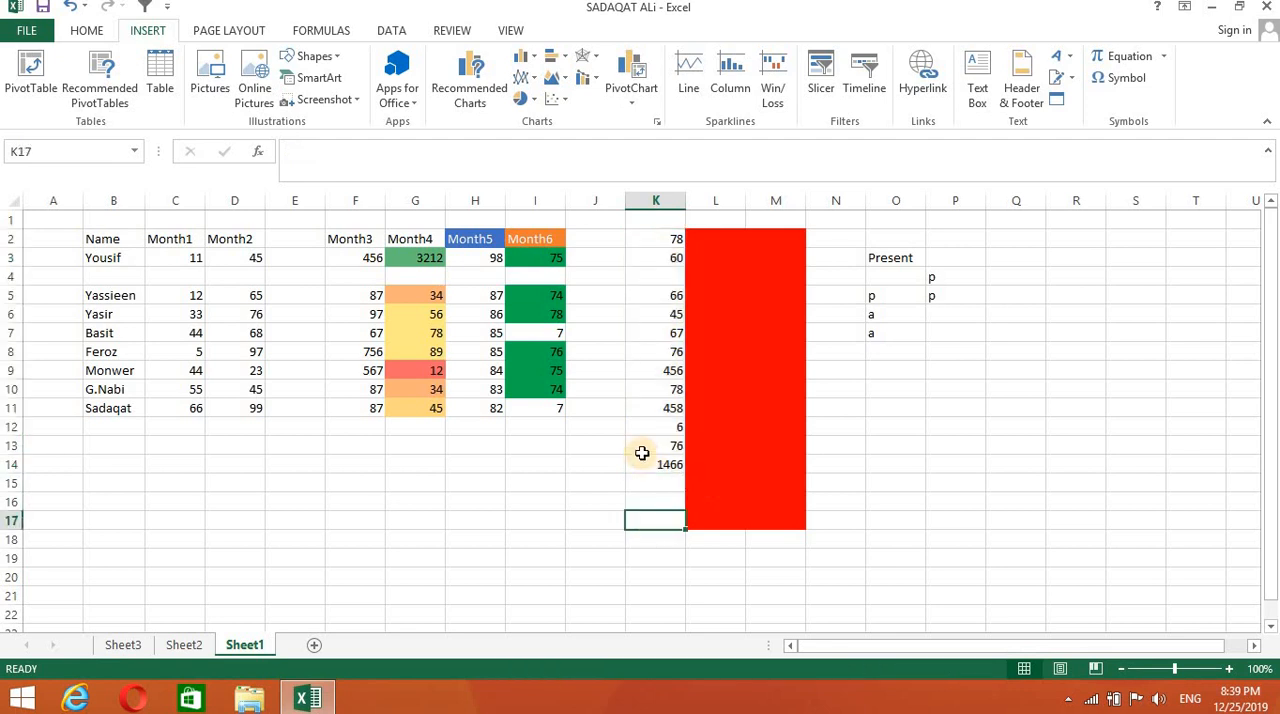
- Label the column K total by entering Addition in cell J14
{"action": "double_click", "coordinate": [593, 467]}
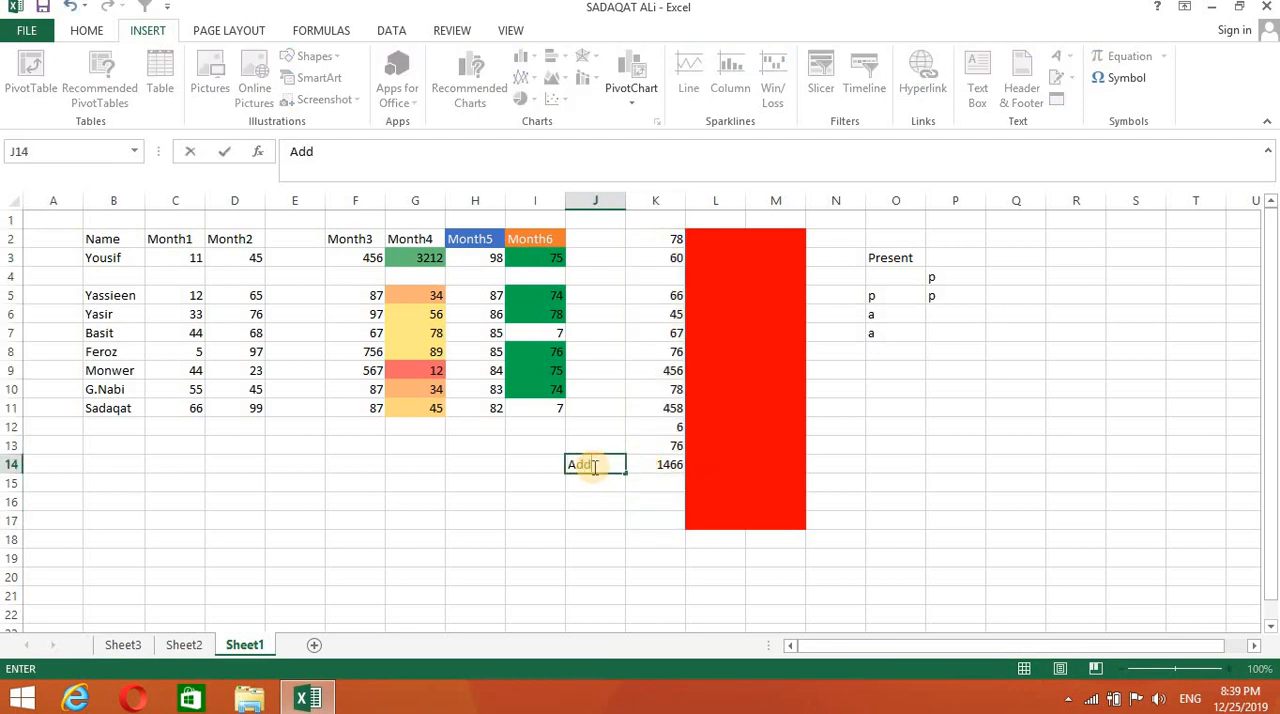
{"action": "left_click", "coordinate": [657, 466]}
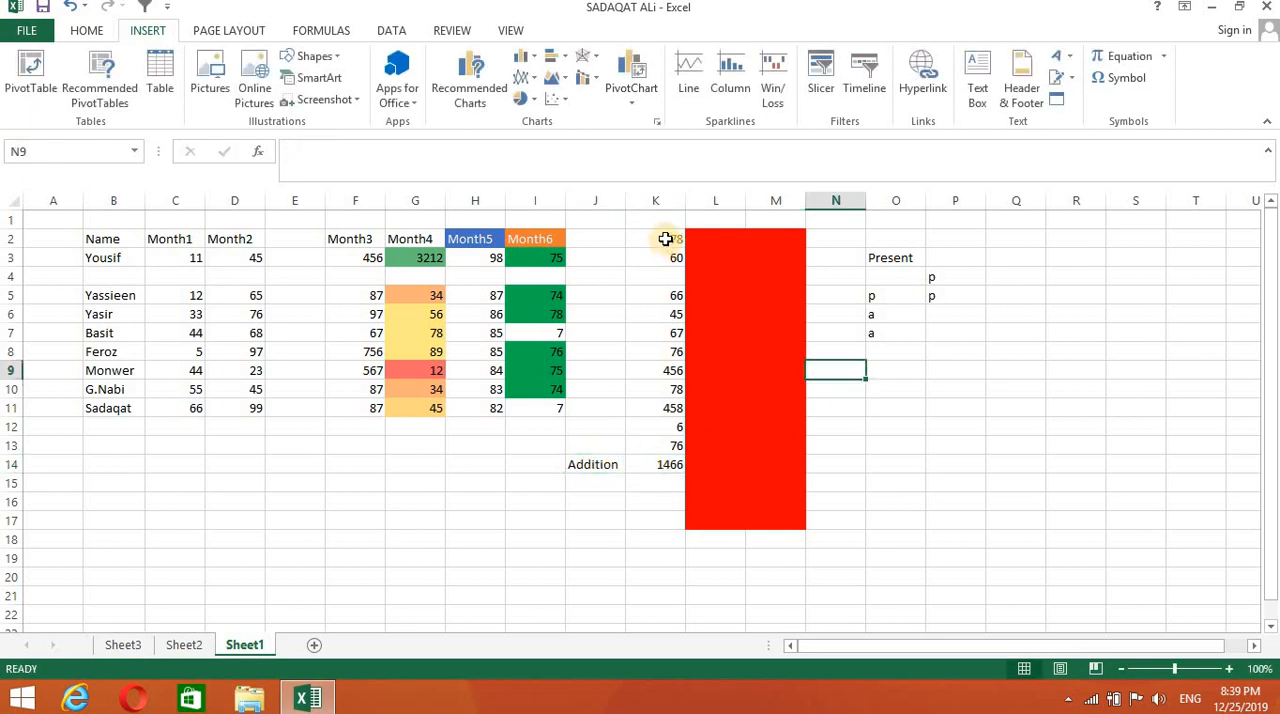
{"action": "left_click_drag", "start_coordinate": [660, 240], "coordinate": [668, 428]}
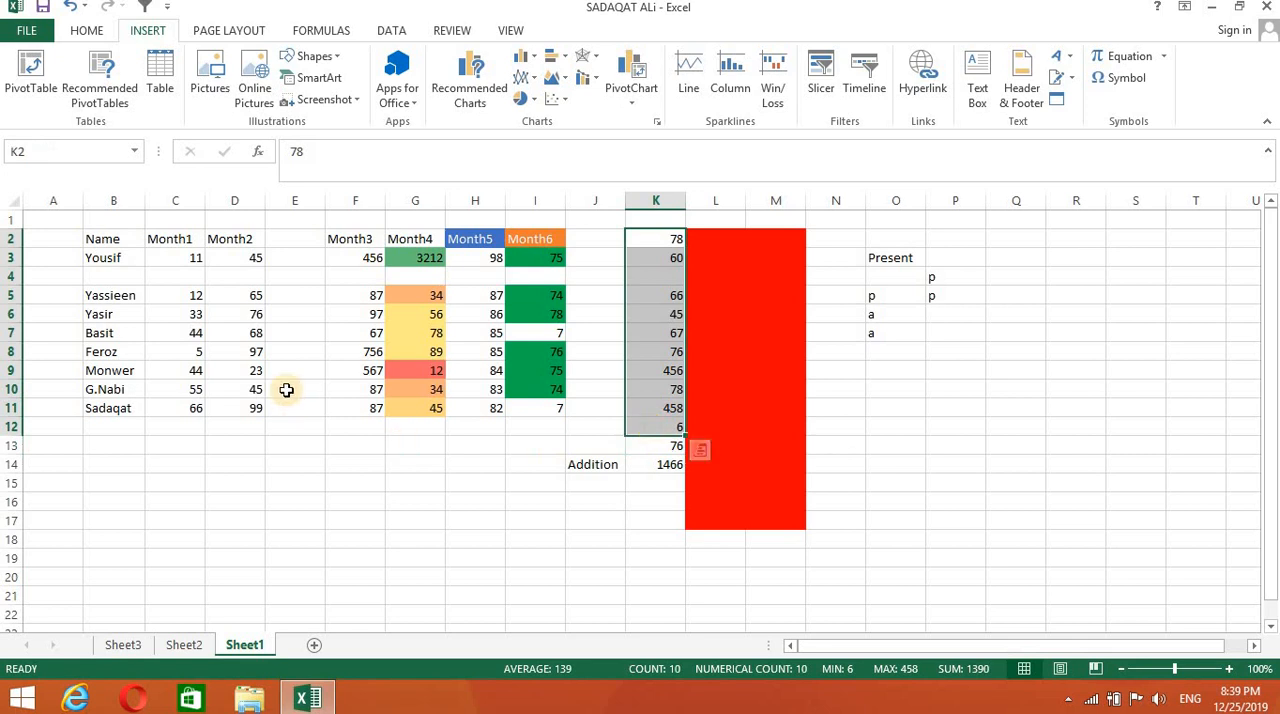
- Total the Month2 values in D3:D11 with AutoSum, placing the sum in D12
{"action": "left_click_drag", "start_coordinate": [236, 260], "coordinate": [230, 406]}
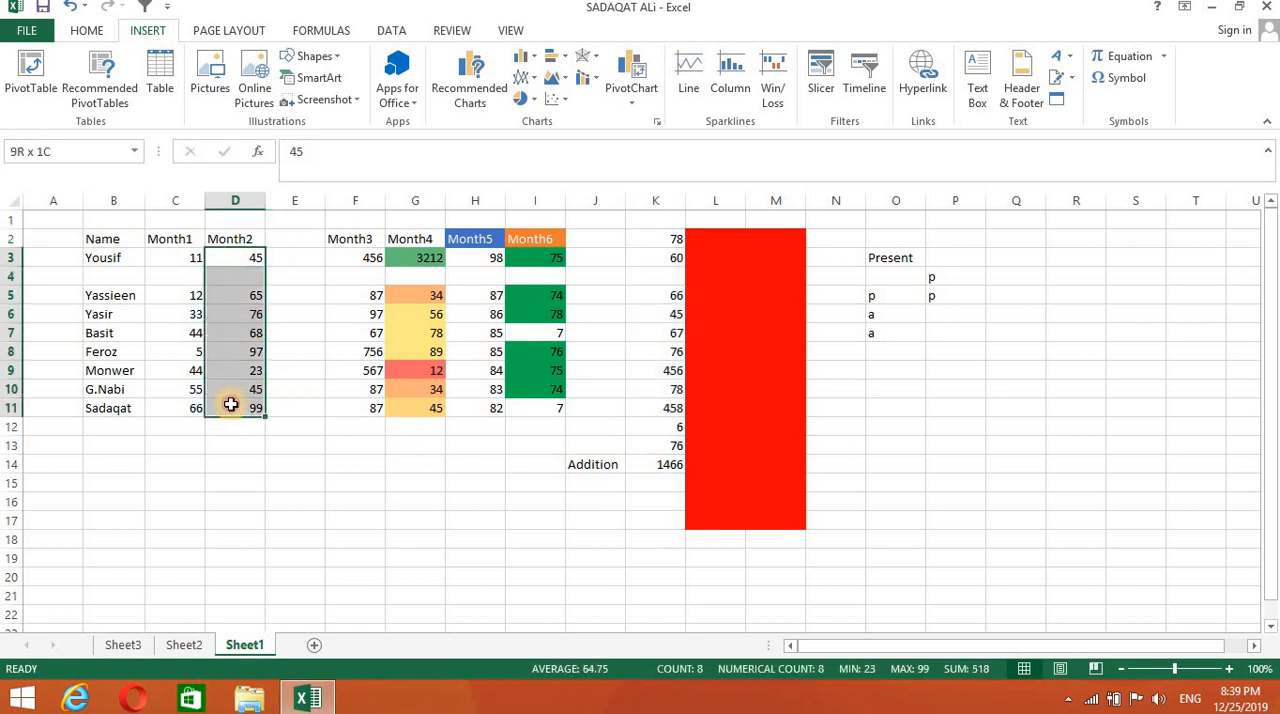
{"action": "left_click", "coordinate": [88, 36]}
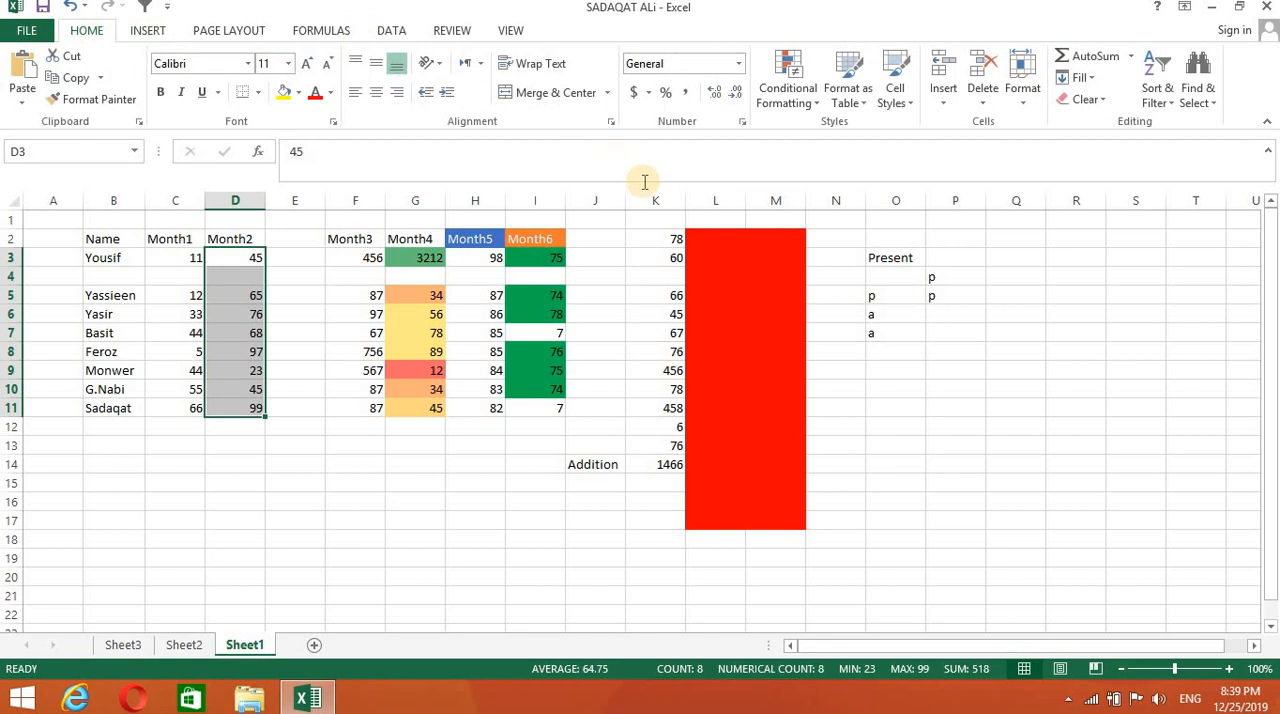
{"action": "left_click", "coordinate": [1132, 58]}
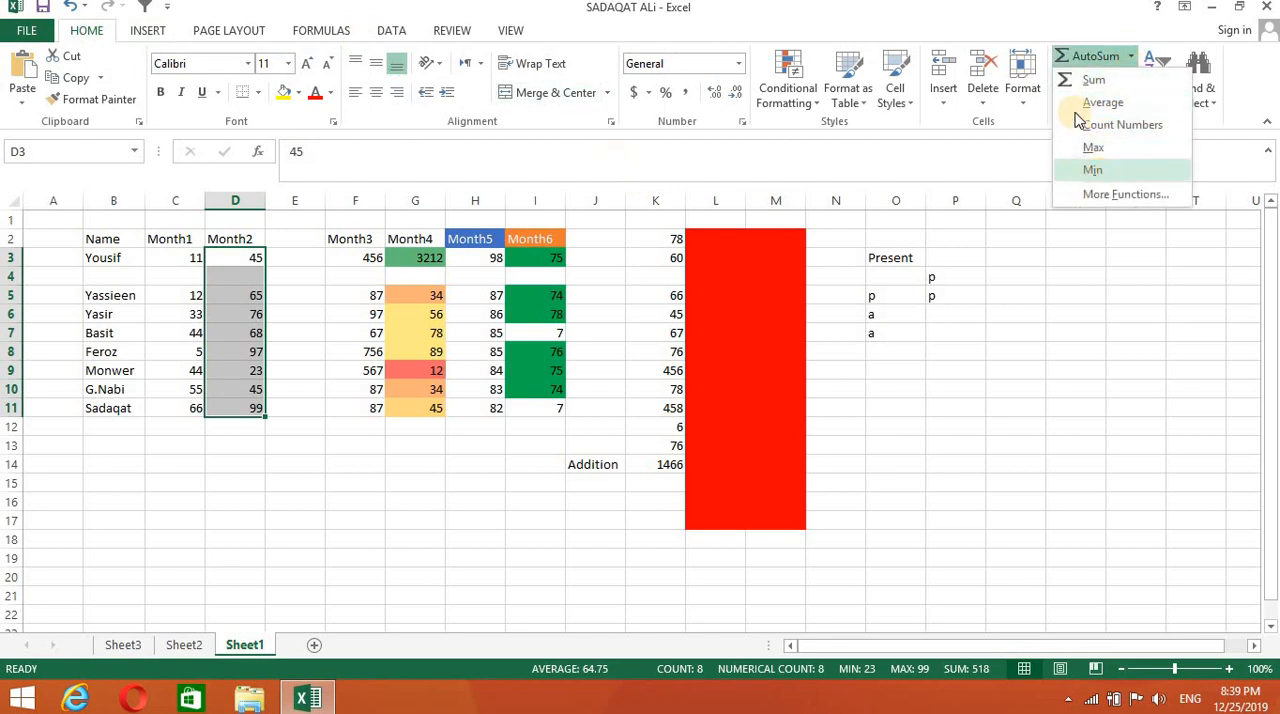
{"action": "left_click", "coordinate": [1061, 236]}
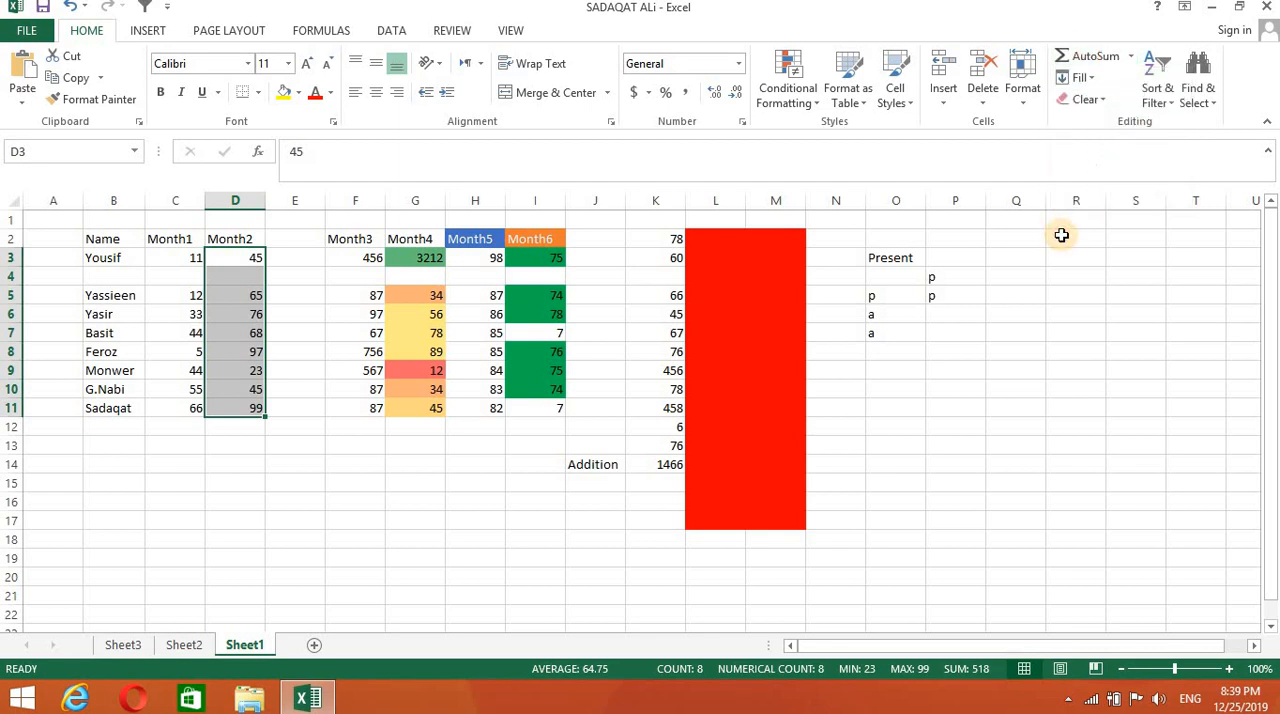
{"action": "left_click", "coordinate": [1095, 58]}
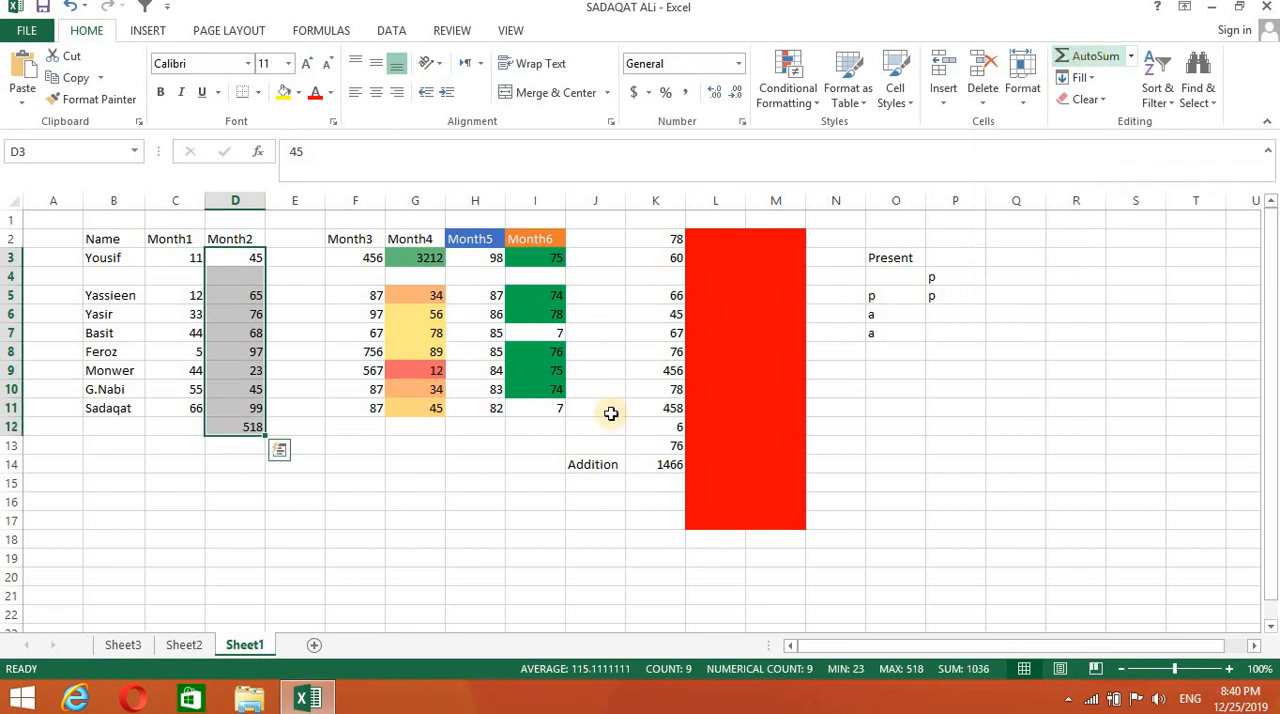
{"action": "left_click", "coordinate": [955, 516]}
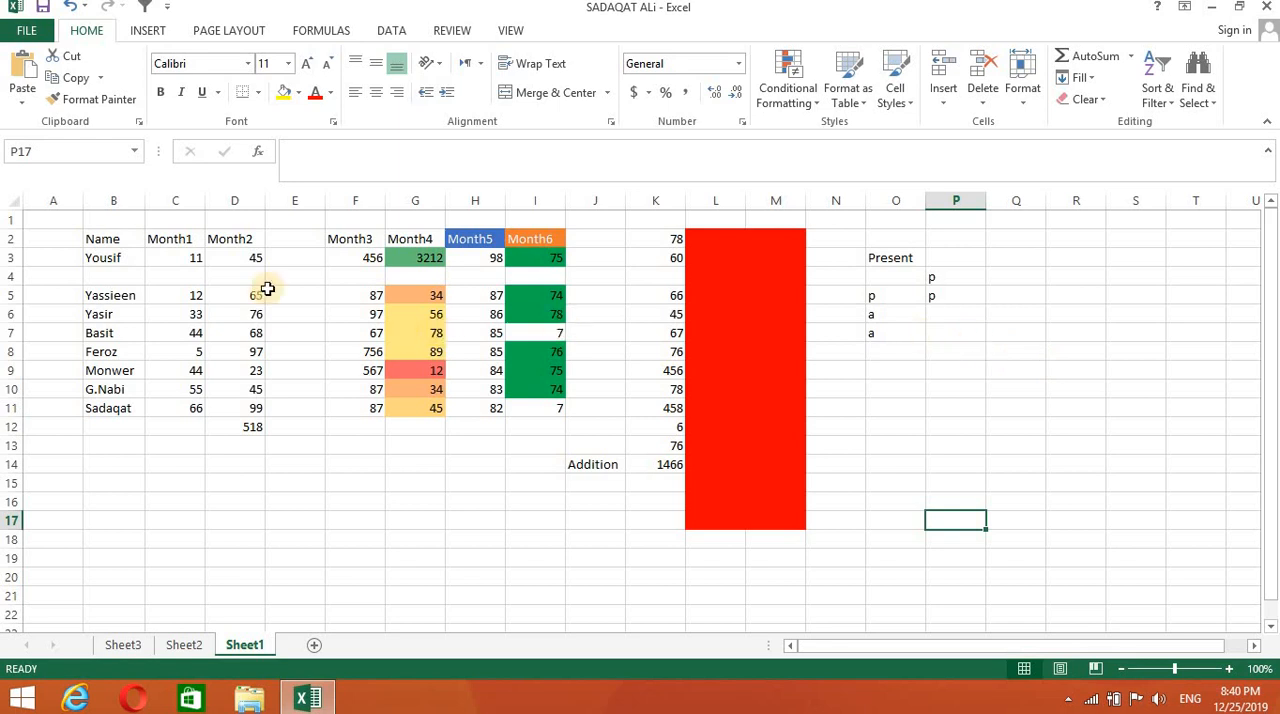
- Sort the Month2 range D2:D11 from smallest to largest, expanding the selection to the adjacent data
{"action": "left_click", "coordinate": [248, 213]}
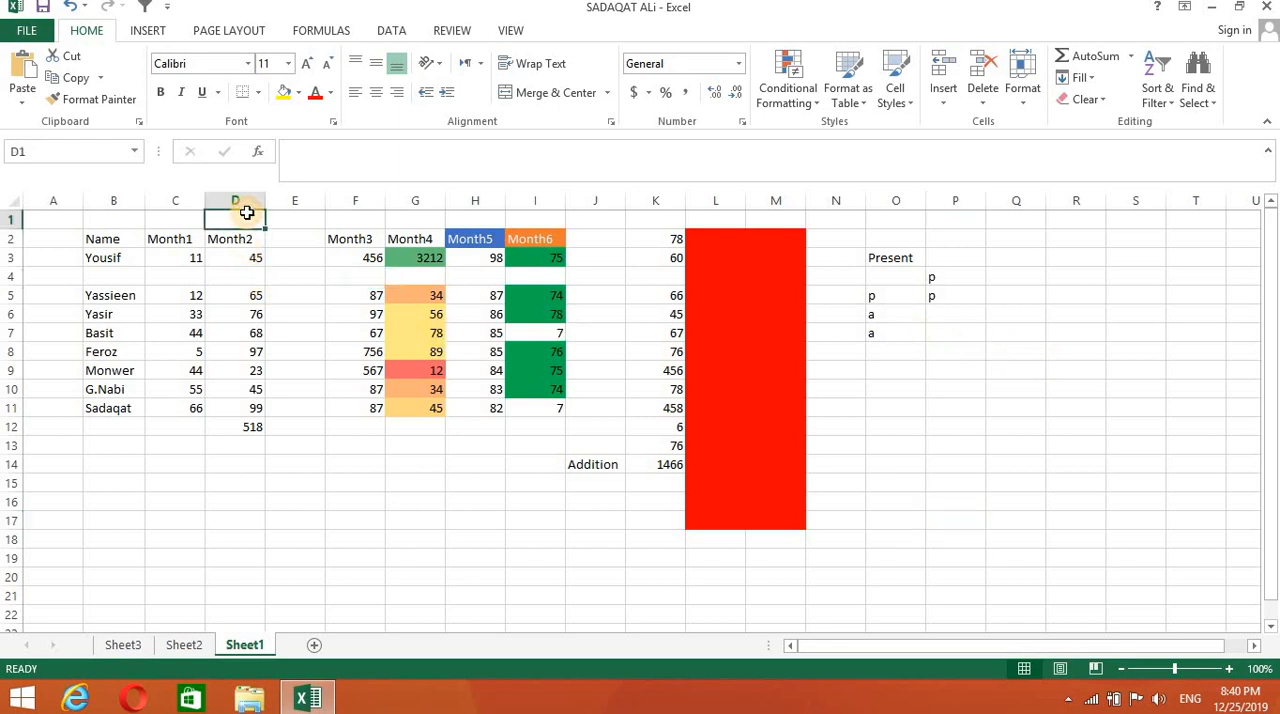
{"action": "left_click_drag", "start_coordinate": [225, 243], "coordinate": [225, 403]}
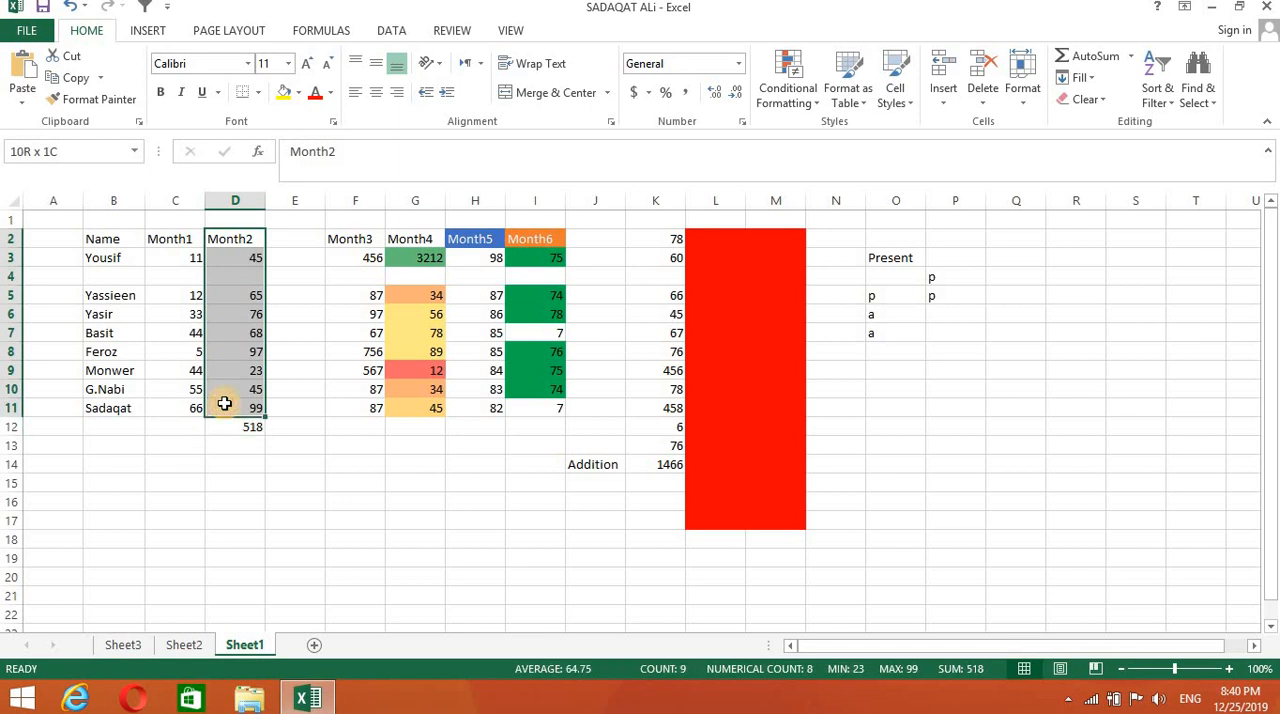
{"action": "left_click", "coordinate": [1174, 96]}
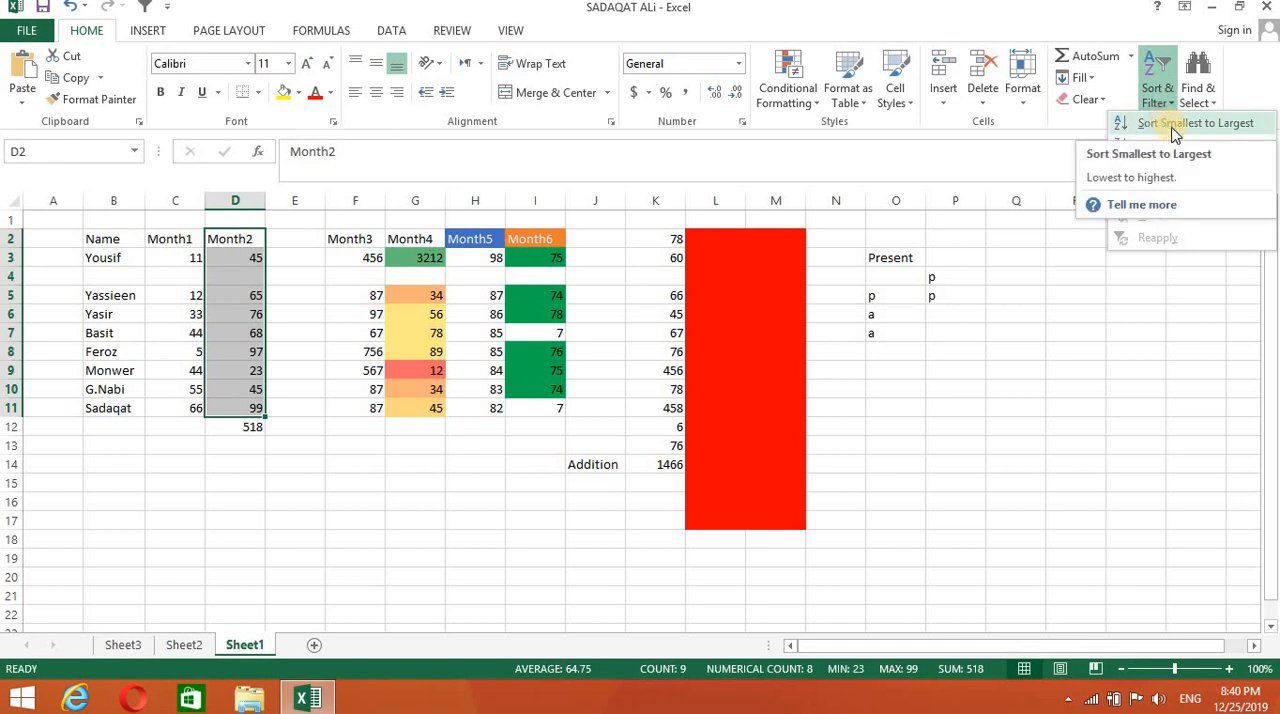
{"action": "left_click", "coordinate": [1175, 130]}
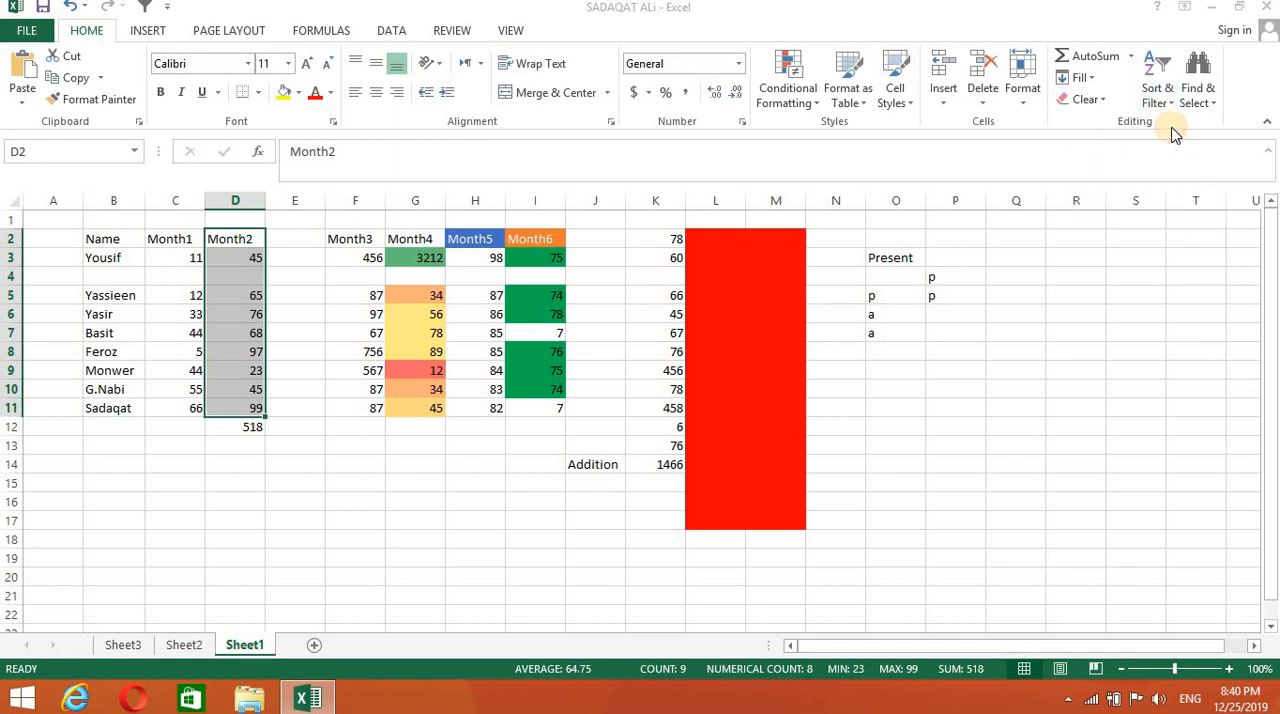
{"action": "left_click", "coordinate": [834, 445]}
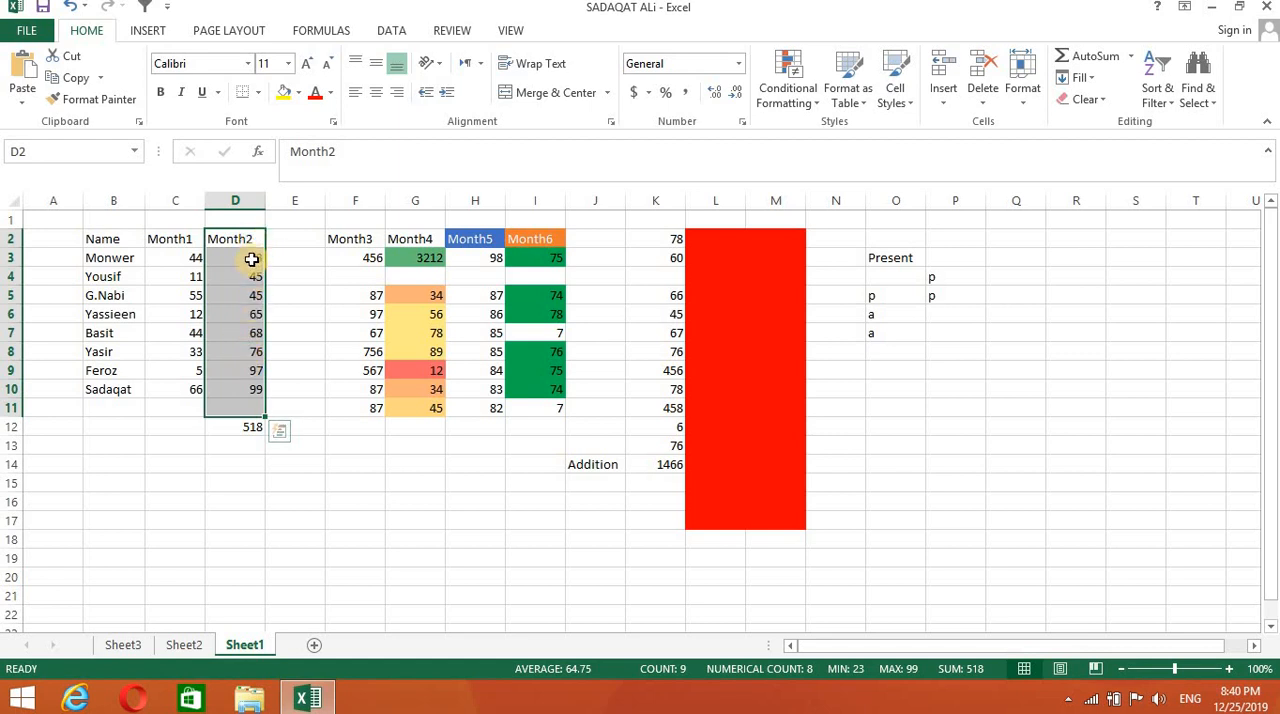
- Sort the Month2 range D2:D11 from largest to smallest, expanding the selection to the adjacent data
{"action": "left_click", "coordinate": [1168, 106]}
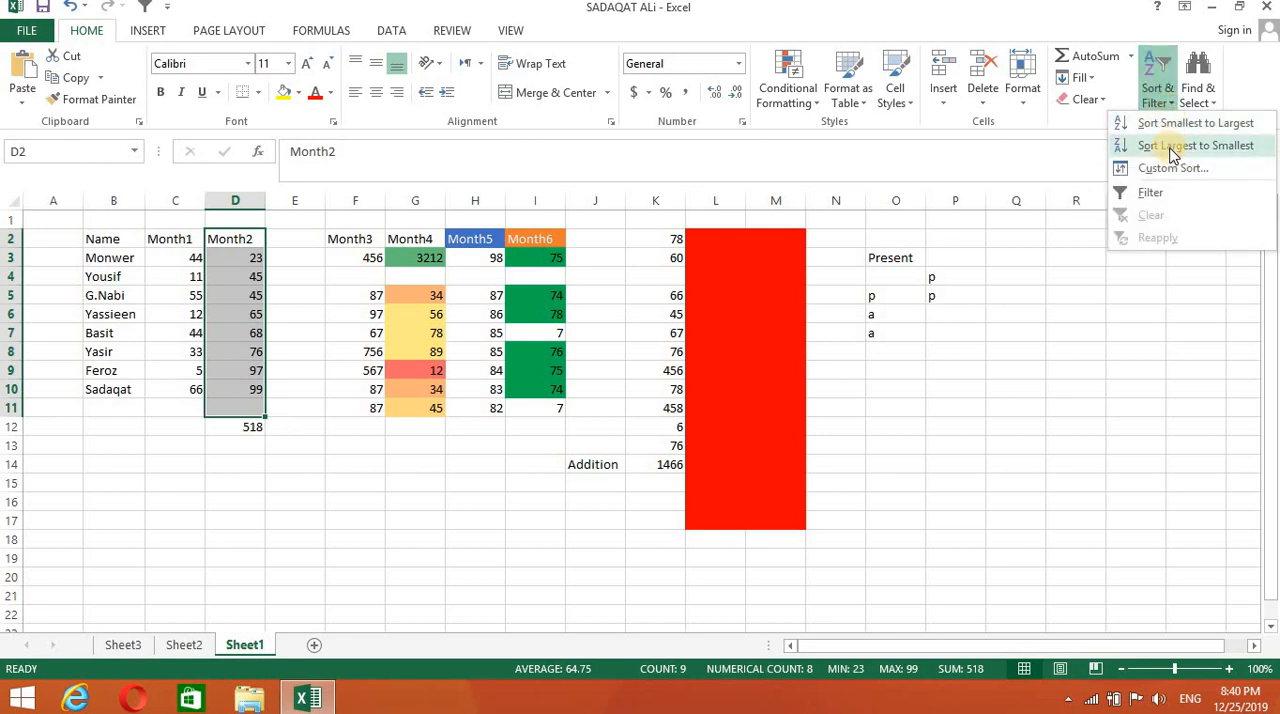
{"action": "left_click", "coordinate": [1172, 150]}
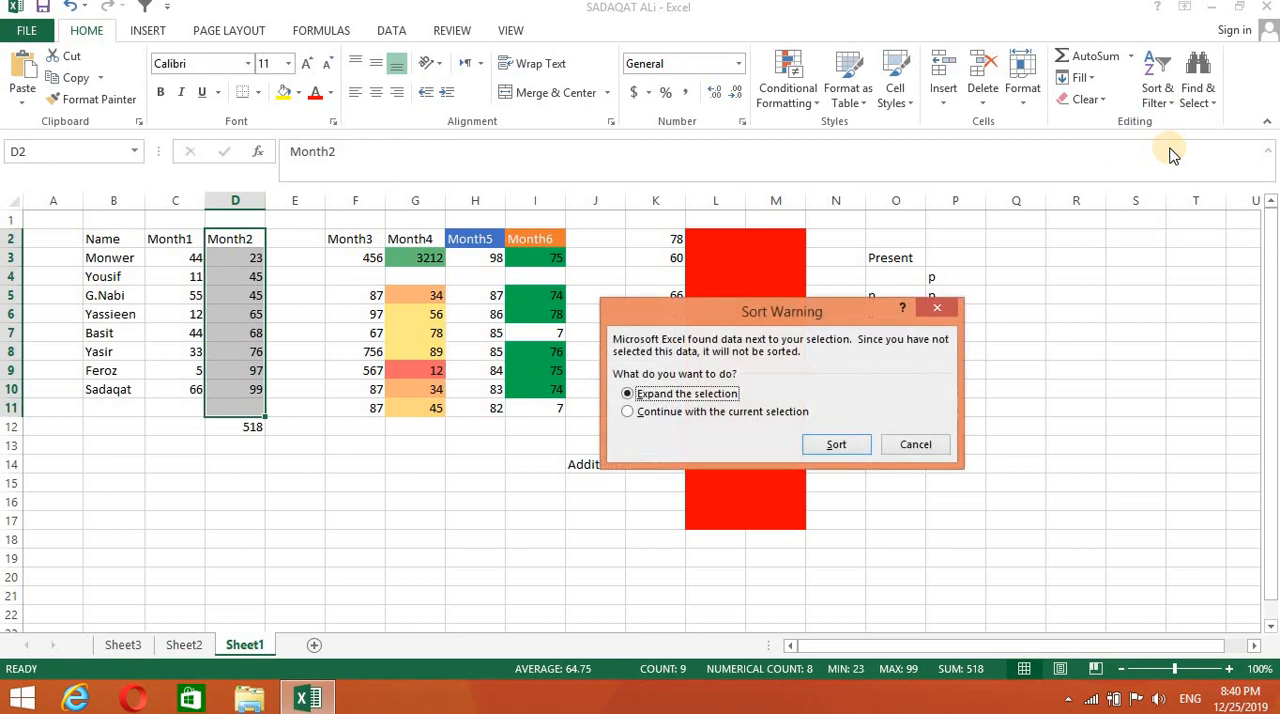
{"action": "left_click", "coordinate": [838, 444]}
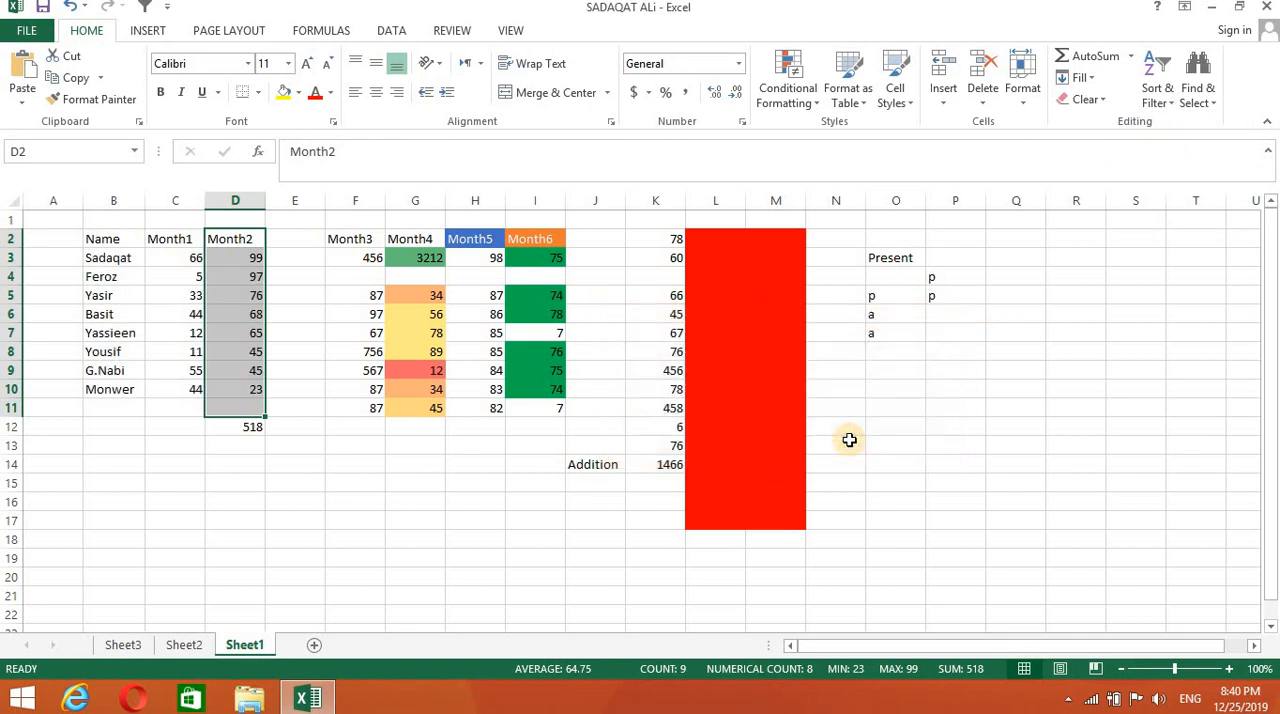
- Sort the names in B3:B10 from A to Z, expanding the selection to the adjacent data
{"action": "left_click", "coordinate": [960, 442]}
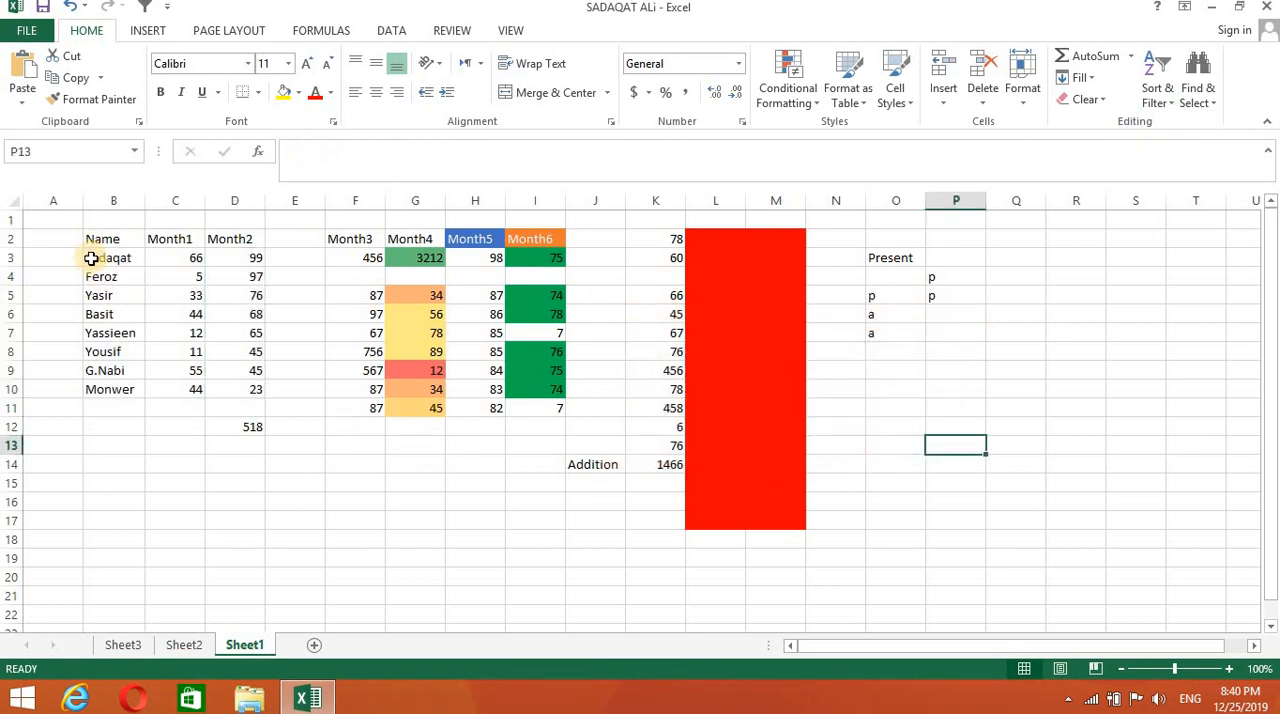
{"action": "left_click_drag", "start_coordinate": [93, 258], "coordinate": [94, 386]}
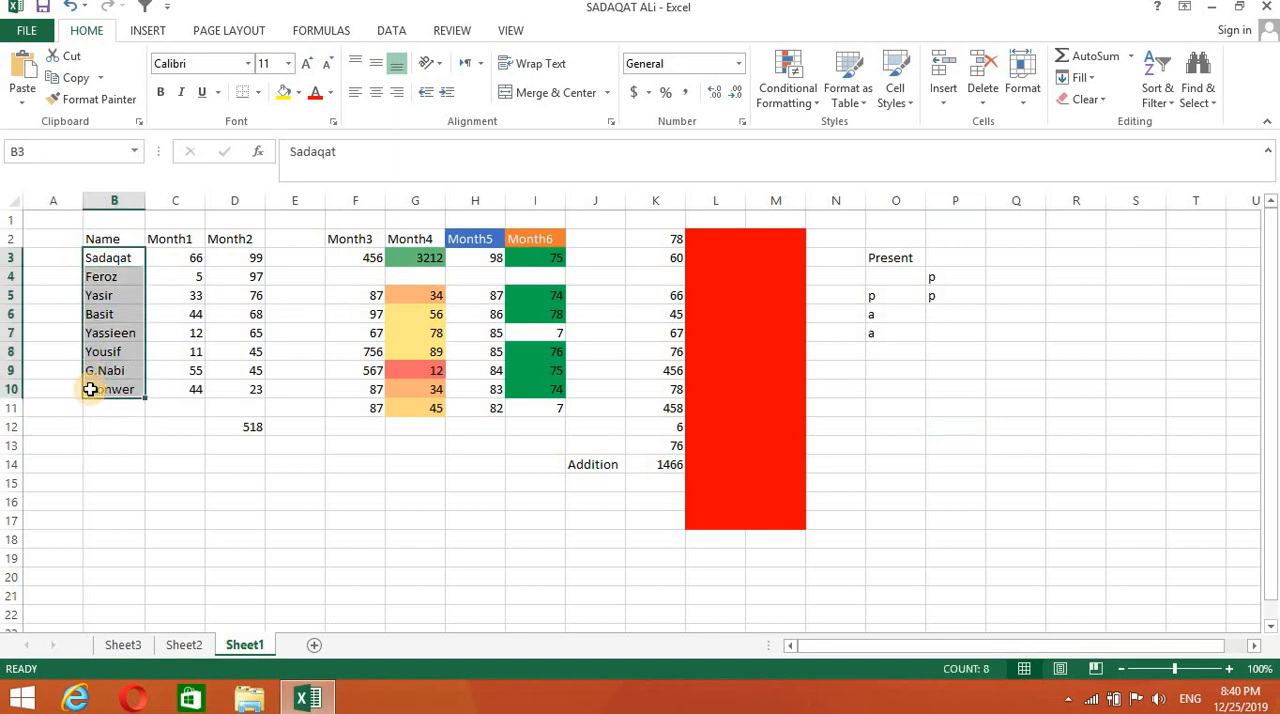
{"action": "left_click", "coordinate": [1168, 92]}
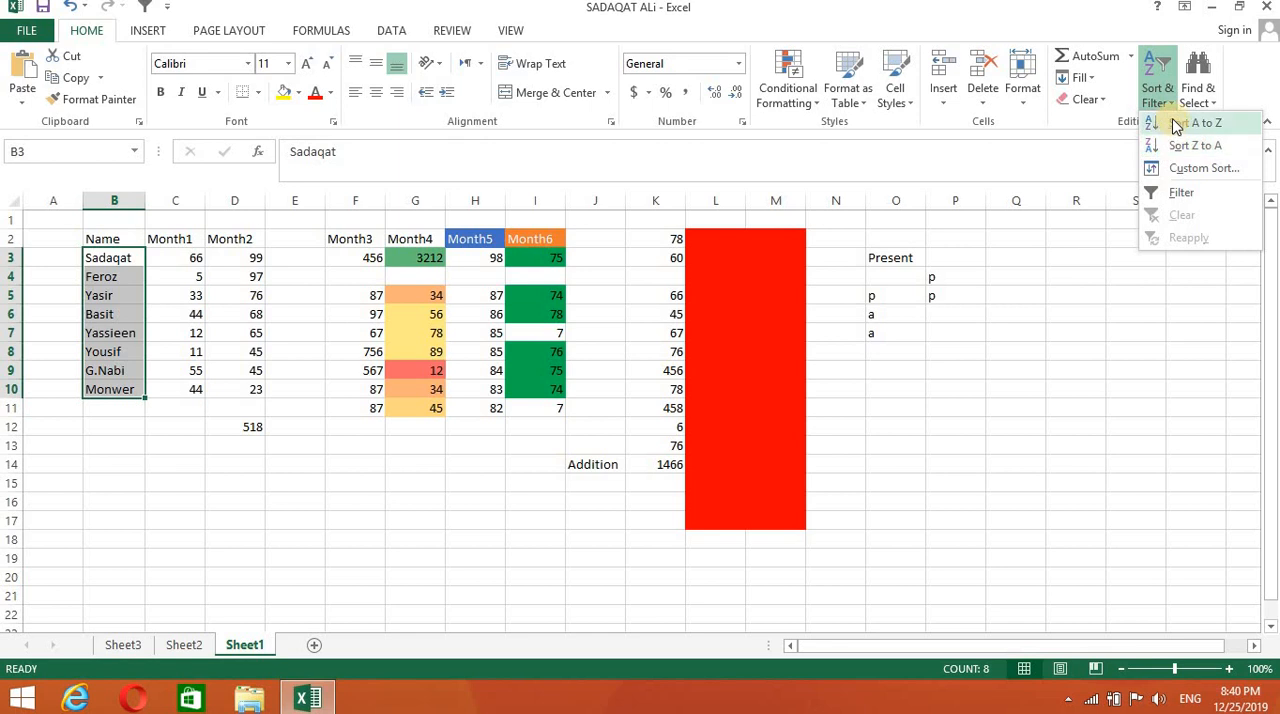
{"action": "left_click", "coordinate": [1176, 123]}
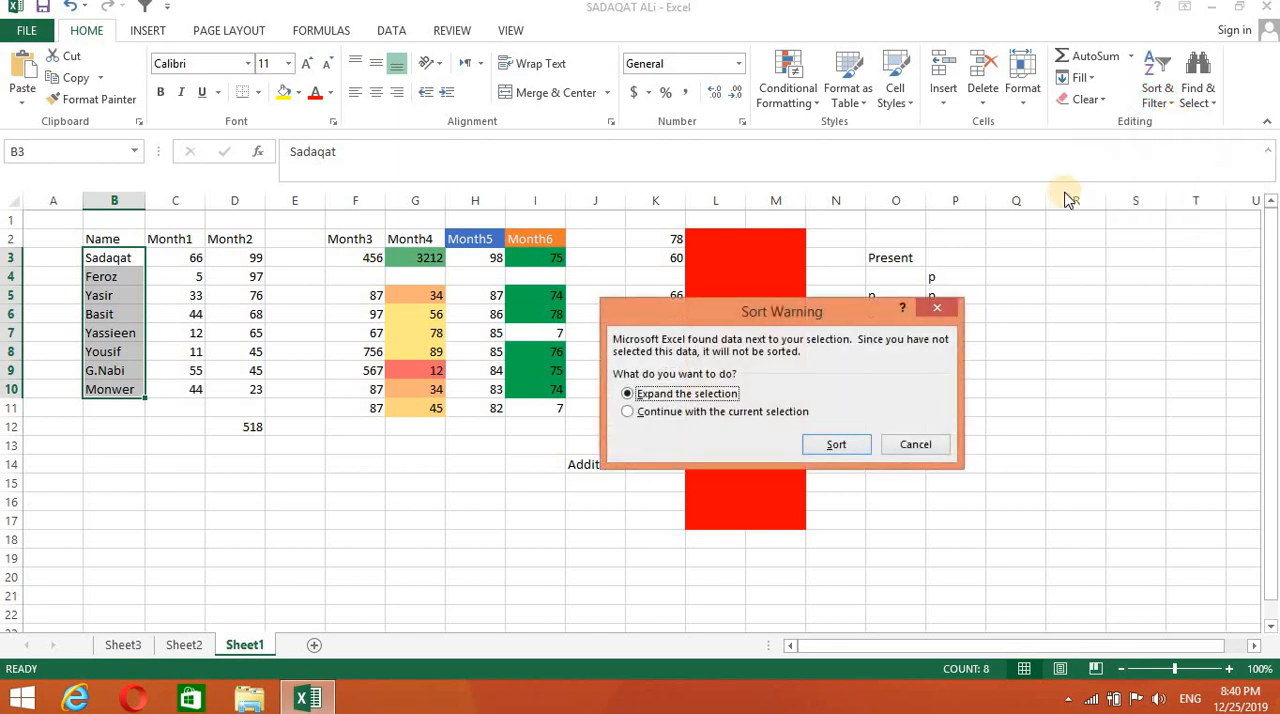
{"action": "left_click", "coordinate": [840, 445]}
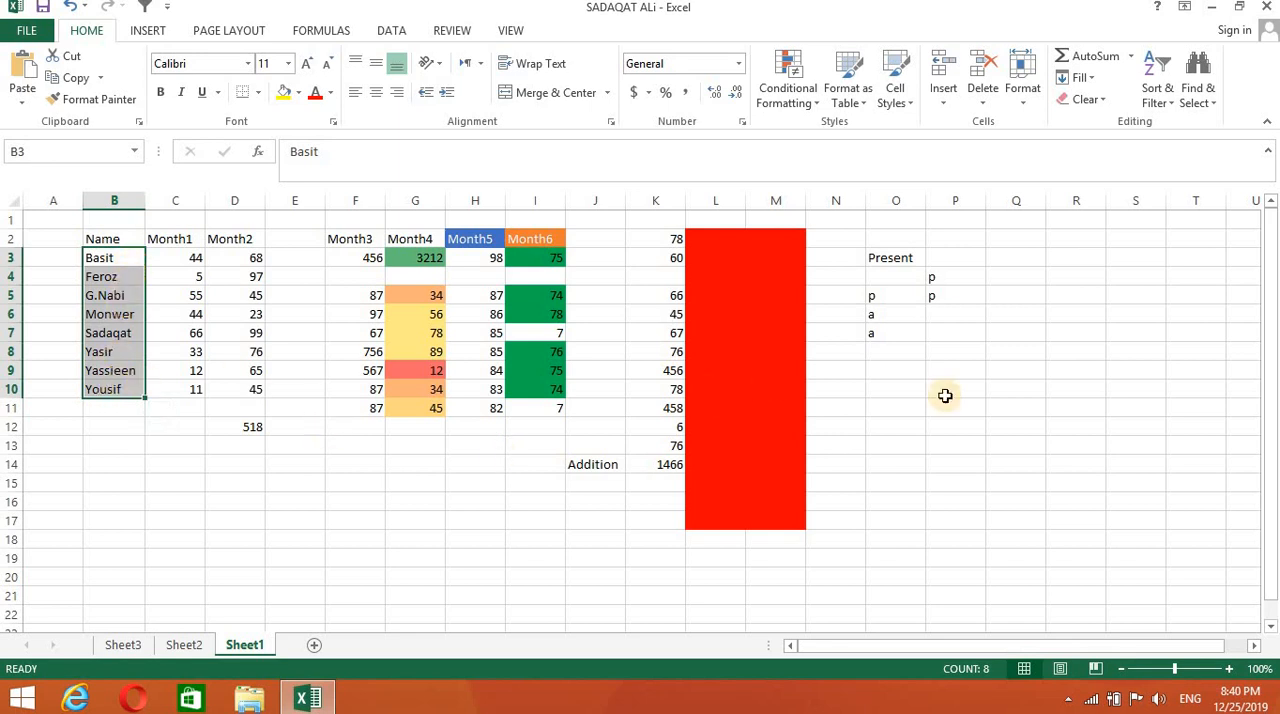
{"action": "left_click", "coordinate": [977, 418]}
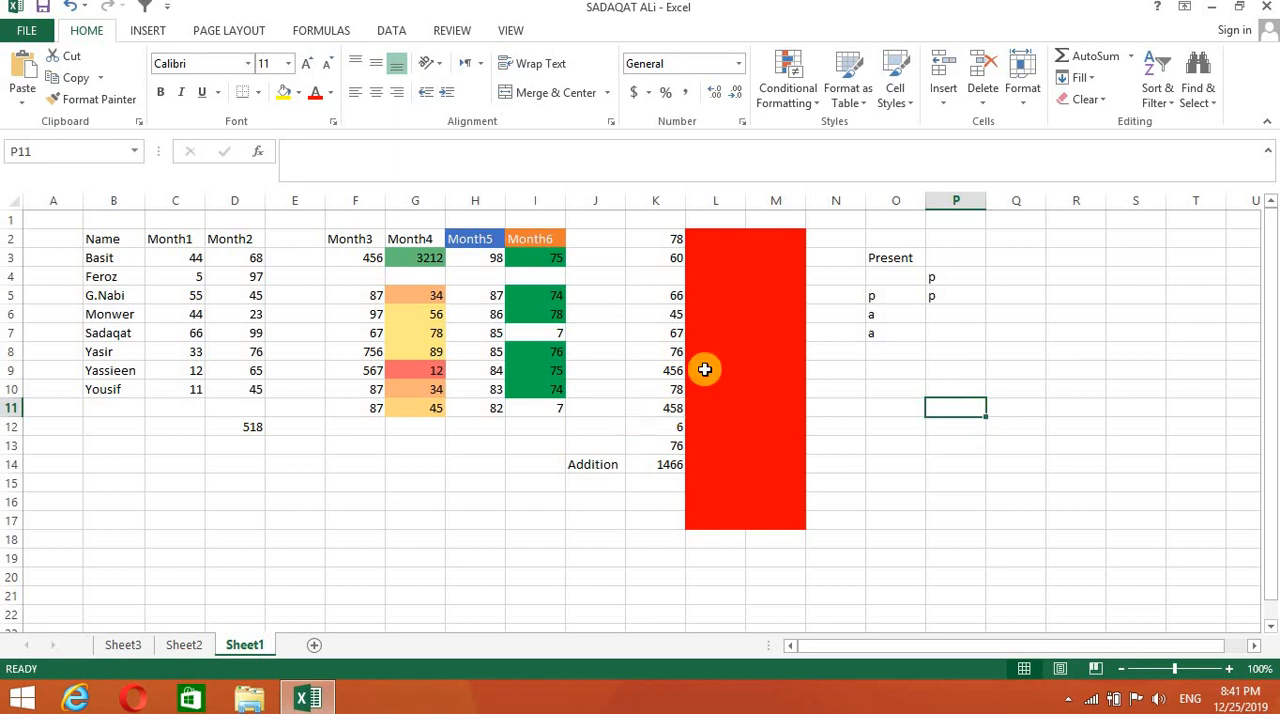
- Use Find to locate the first name listed under the Name heading, and close the search
{"action": "left_click", "coordinate": [1205, 95]}
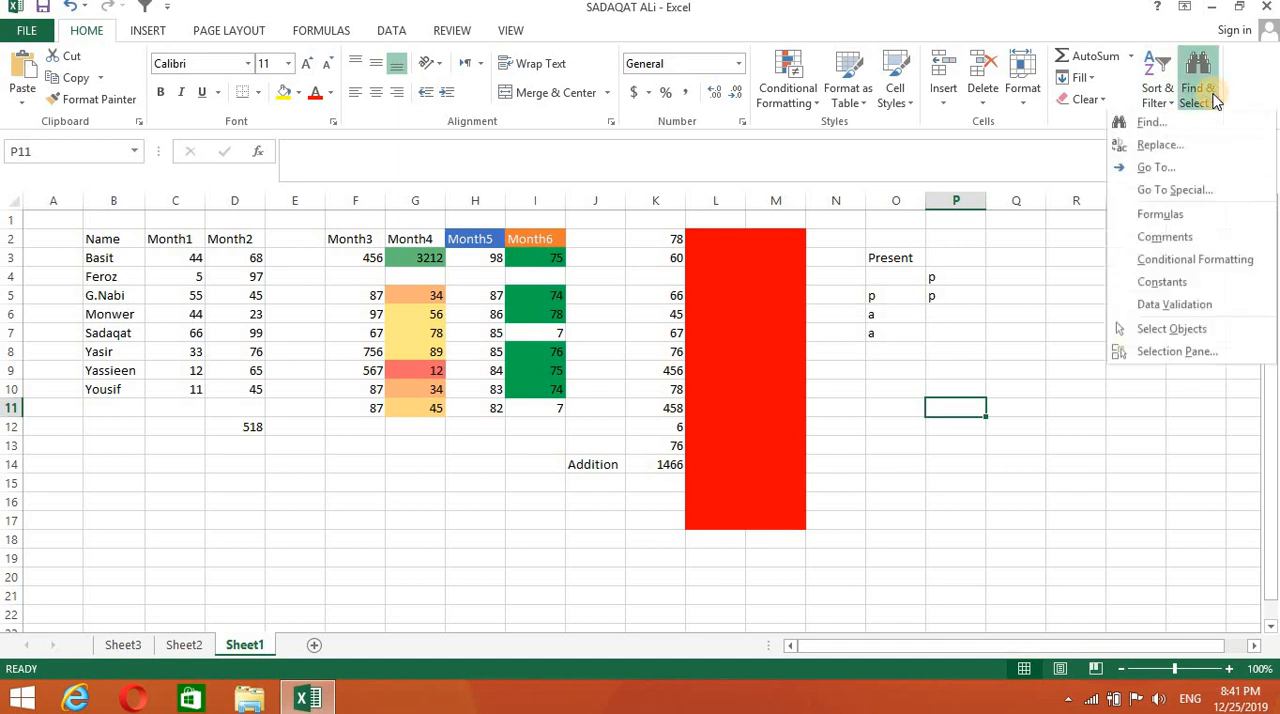
{"action": "left_click", "coordinate": [1152, 124]}
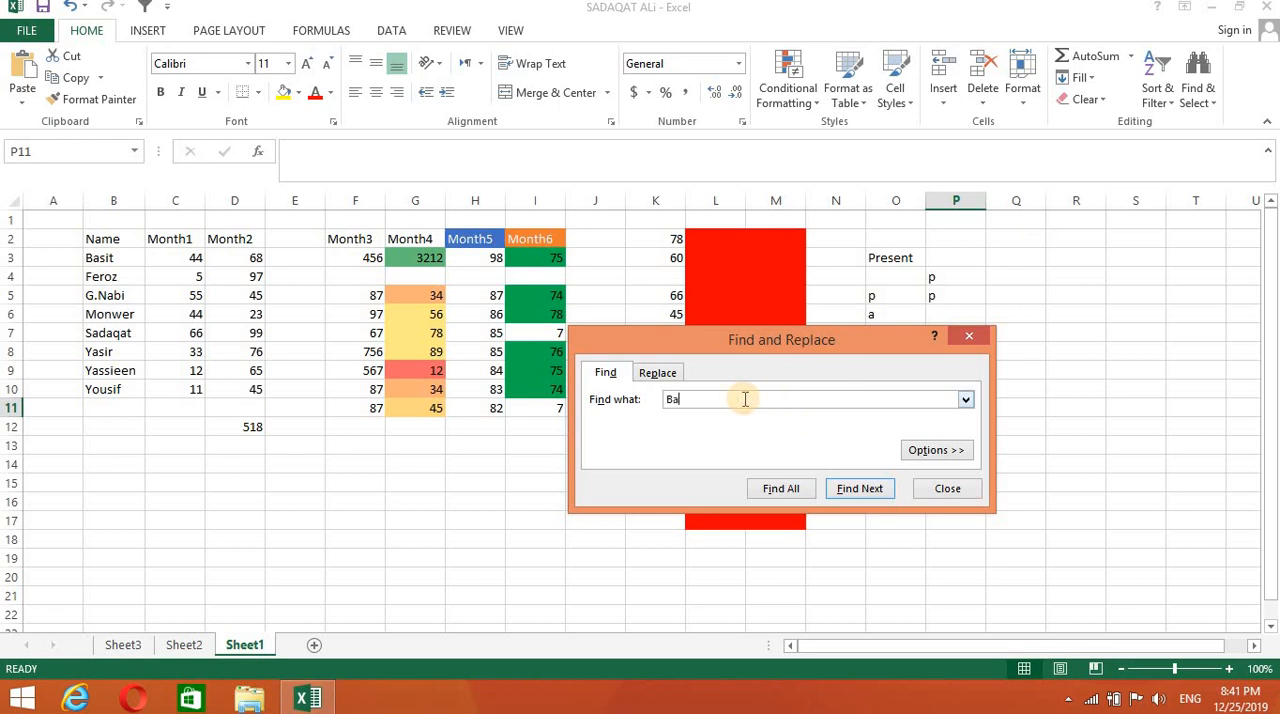
{"action": "type", "text": "Basit"}
{"action": "key", "text": "Return"}
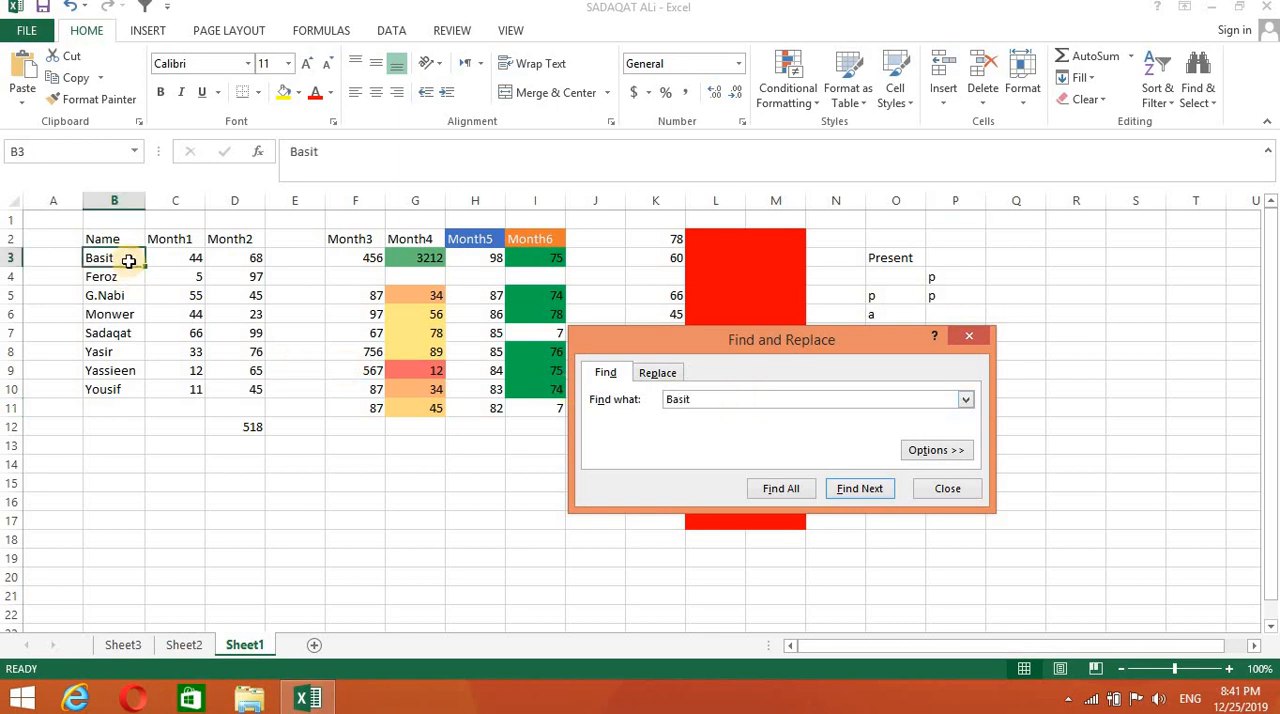
{"action": "left_click", "coordinate": [969, 335]}
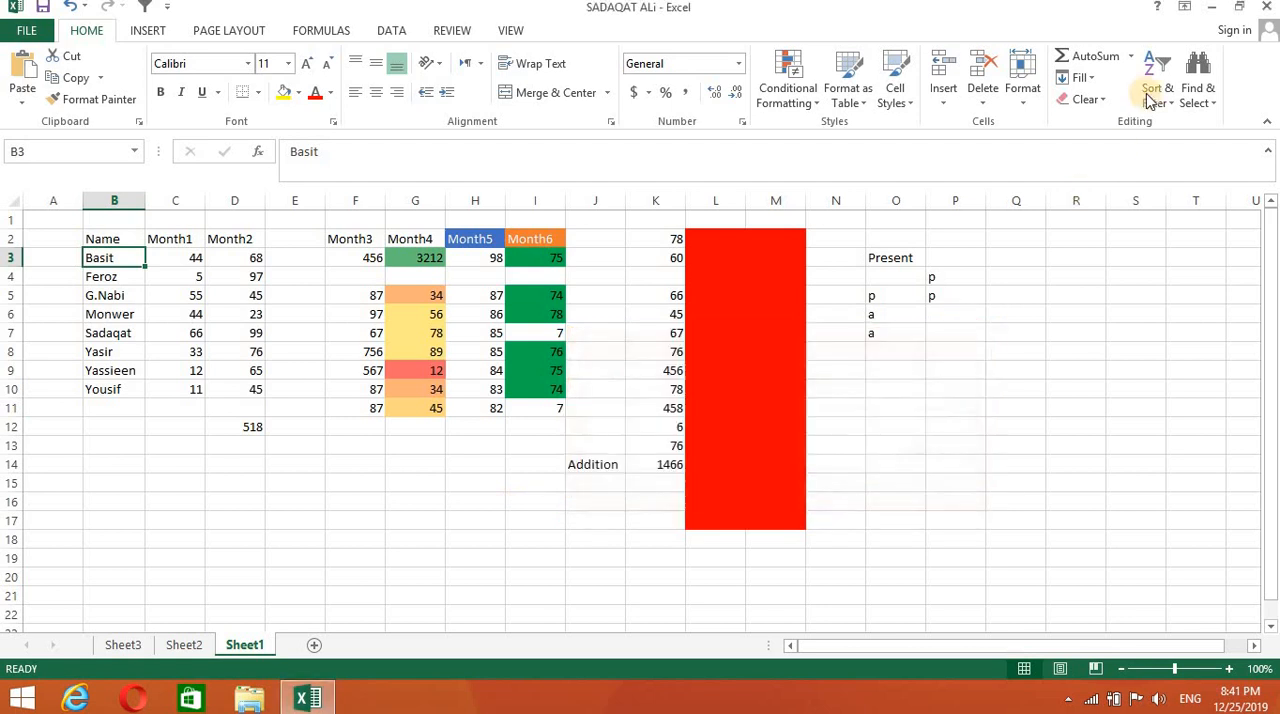
- Replace the name in cell B3 with STEP using Find and Replace, and close the dialog
{"action": "left_click", "coordinate": [1209, 95]}
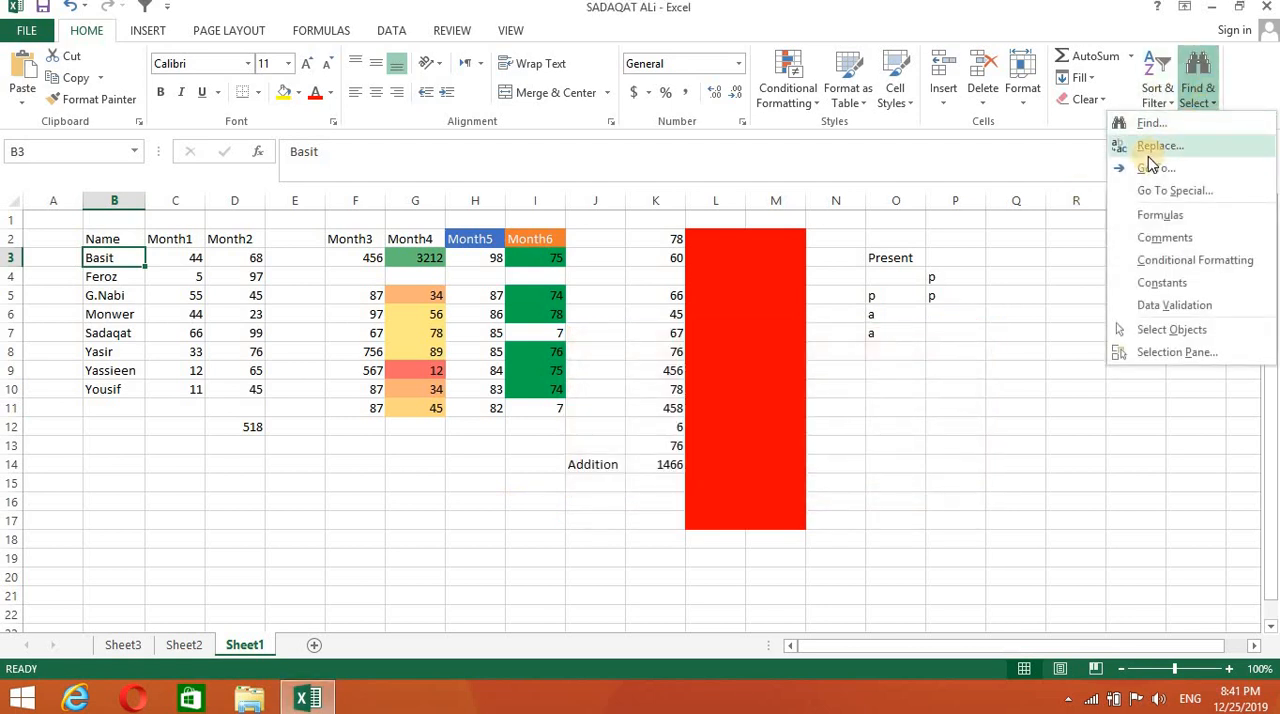
{"action": "left_click", "coordinate": [1158, 146]}
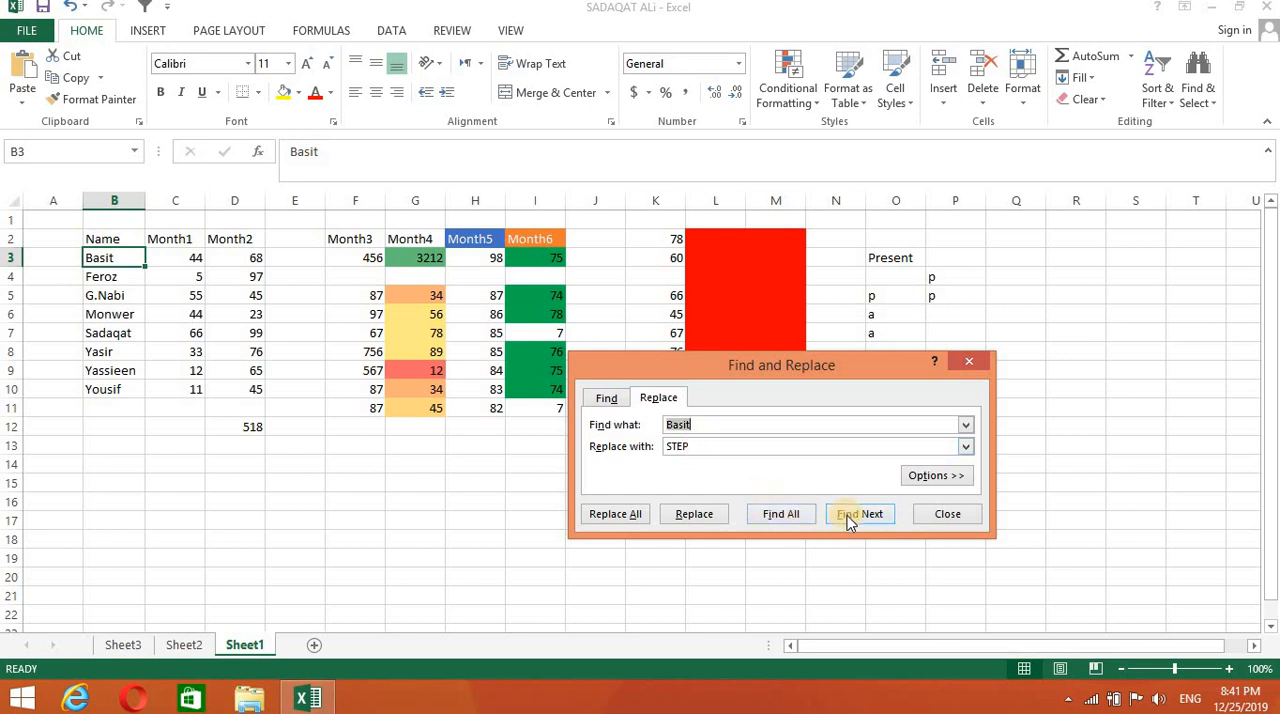
{"action": "left_click", "coordinate": [692, 518]}
{"action": "left_click", "coordinate": [935, 514]}
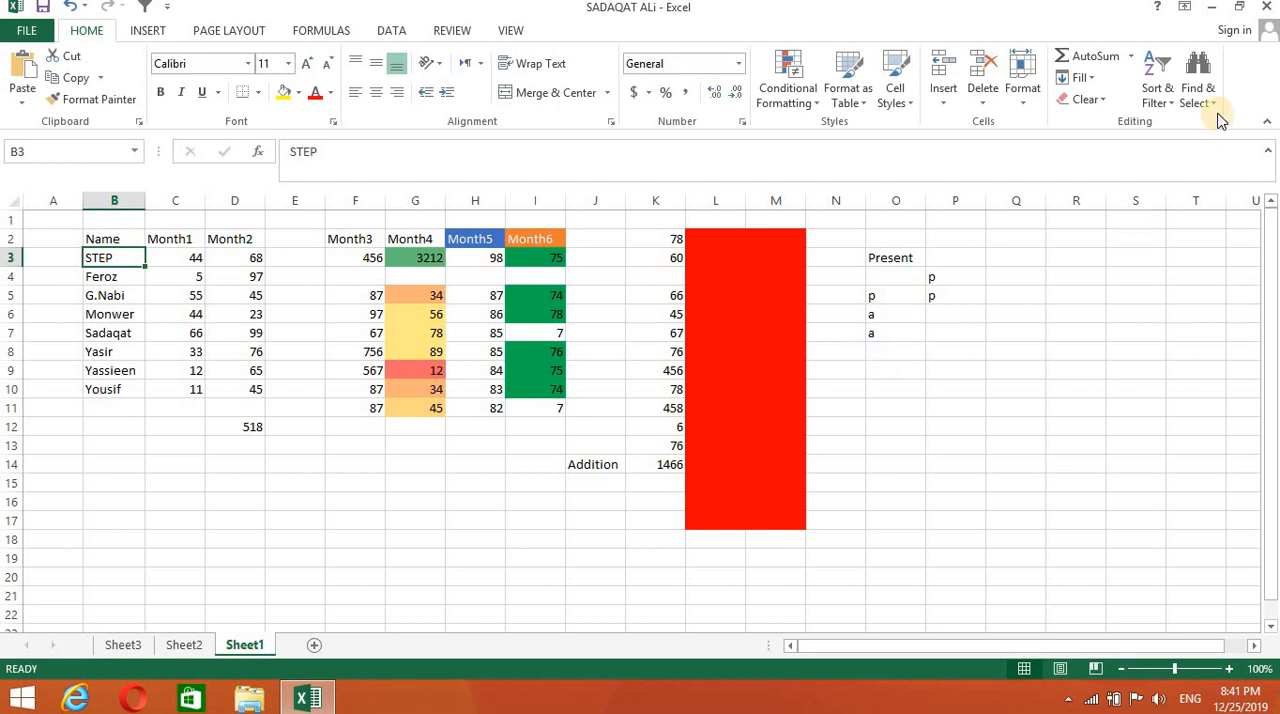
{"action": "left_click", "coordinate": [1200, 88]}
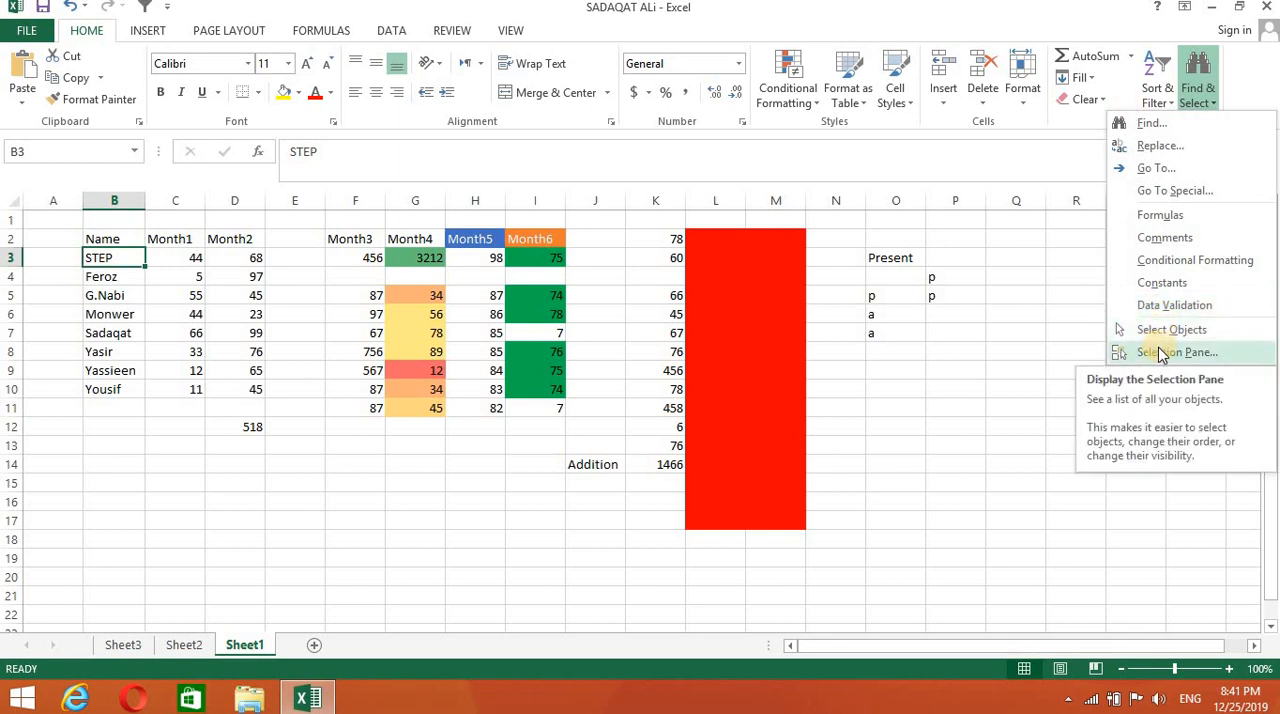
{"action": "left_click", "coordinate": [1086, 250]}
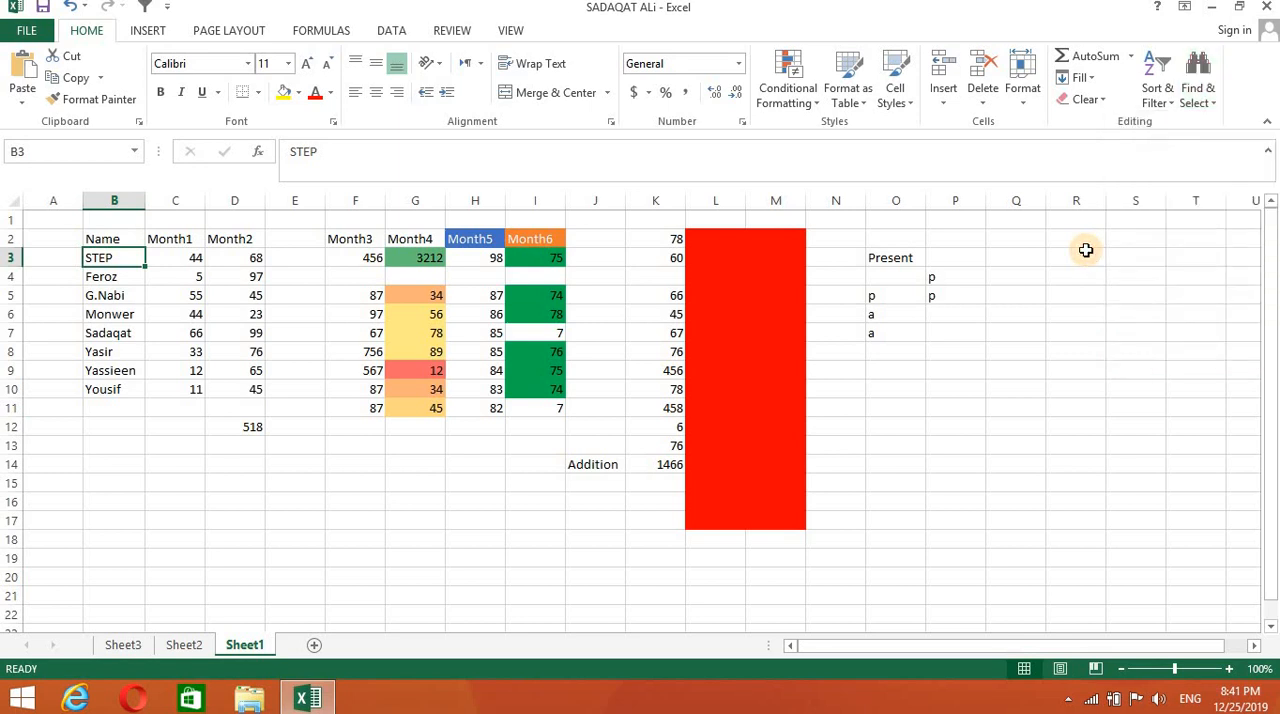